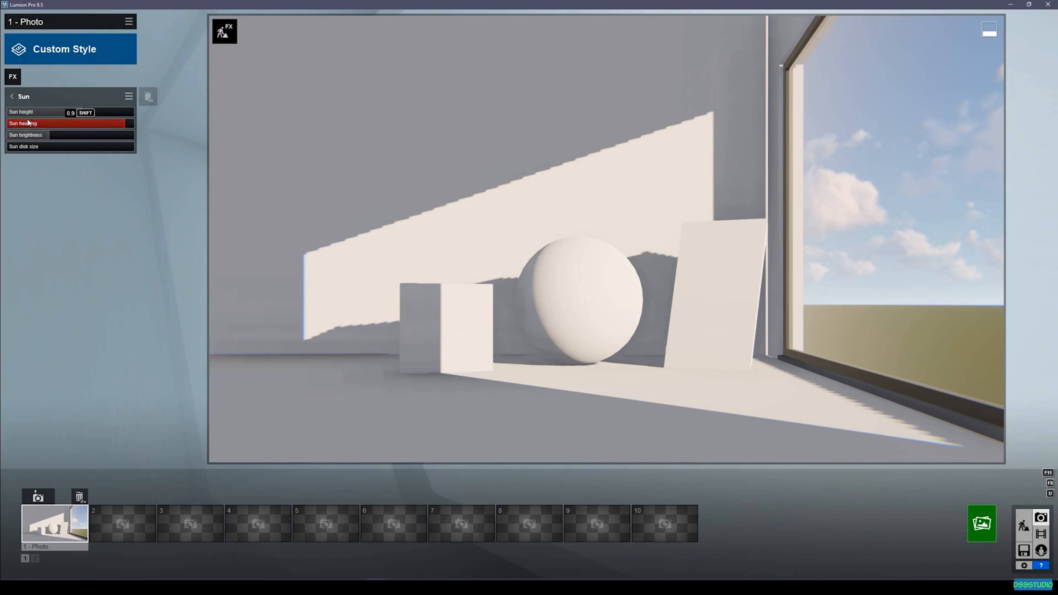
Render the current shot at Desktop 1920x1080 without a Shadow effect and save it as 01.
click(12, 97)
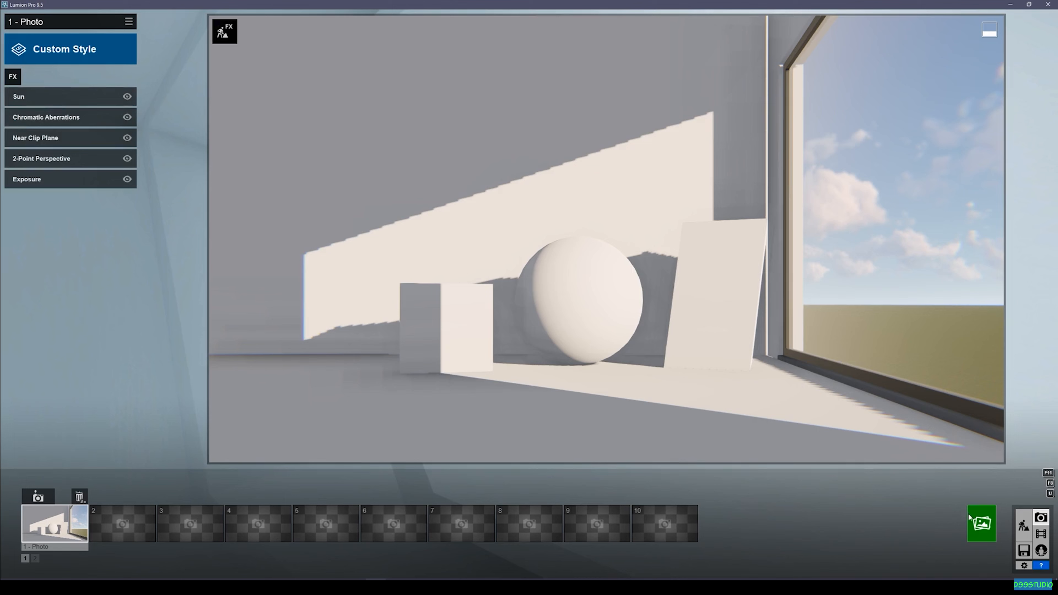
click(958, 528)
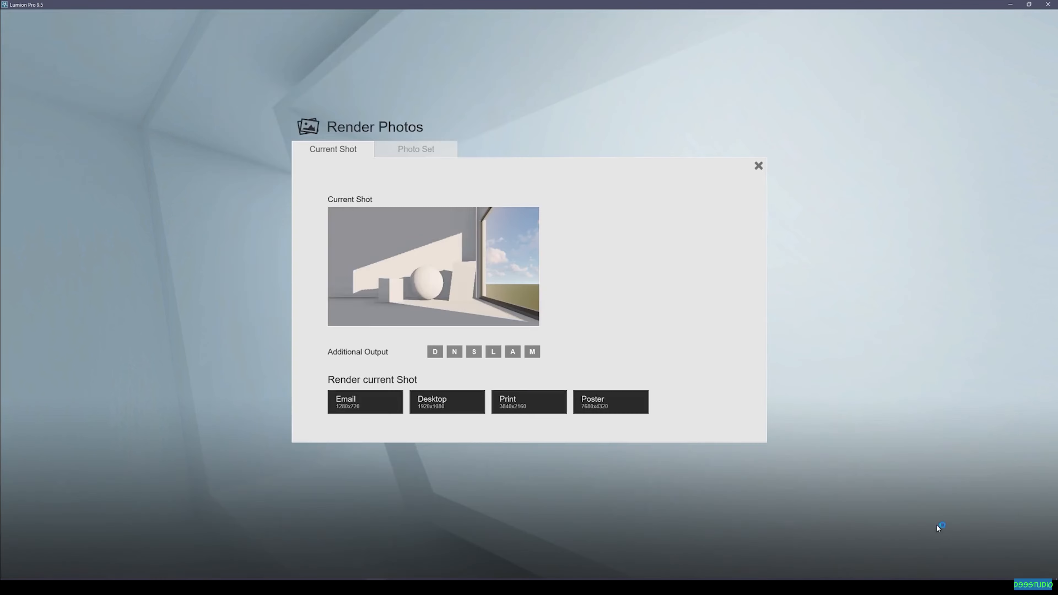
click(447, 402)
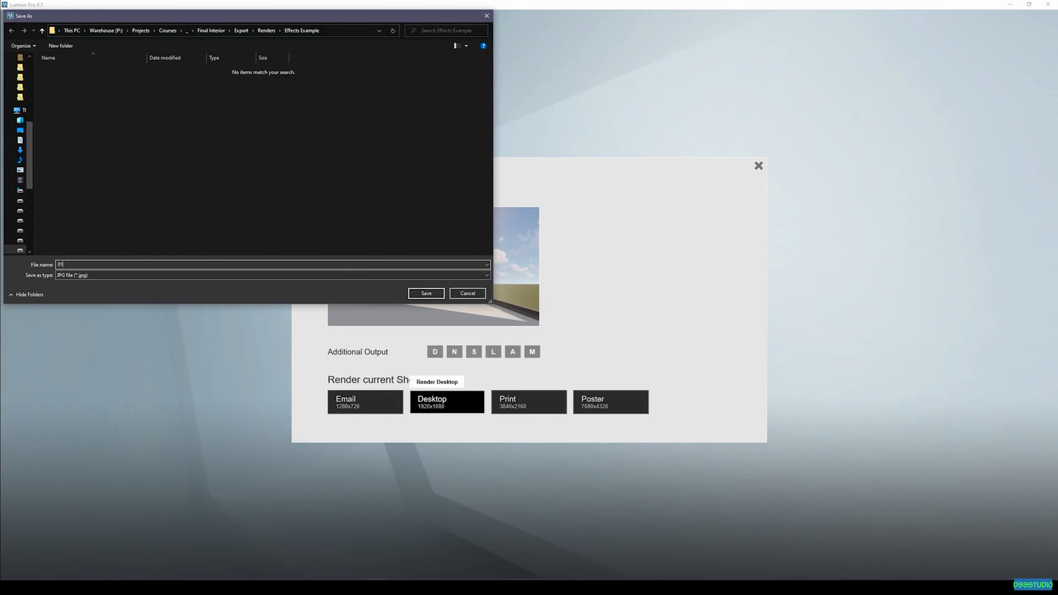
key(Return)
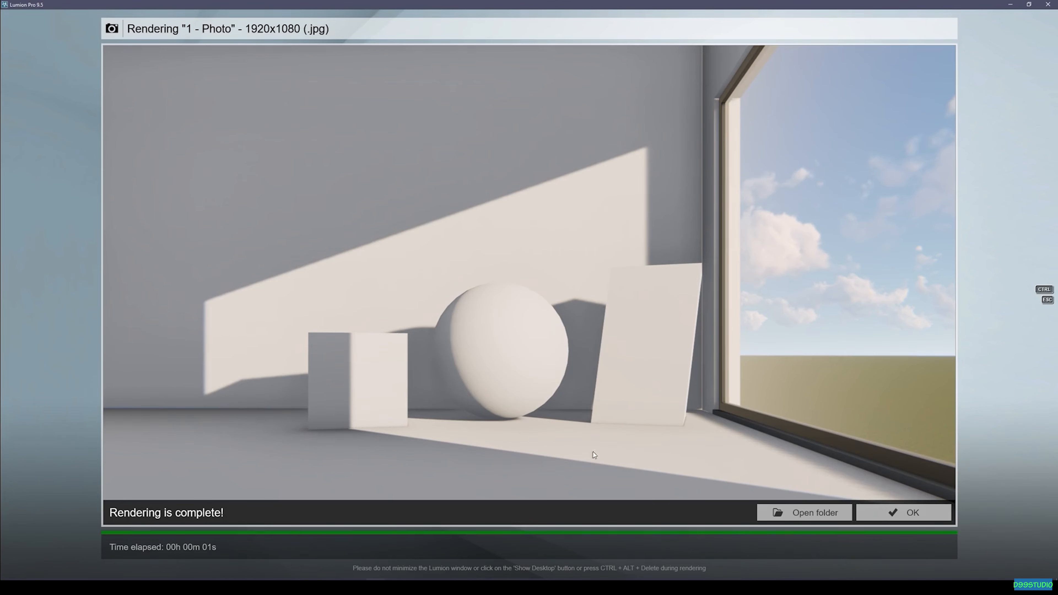
click(867, 510)
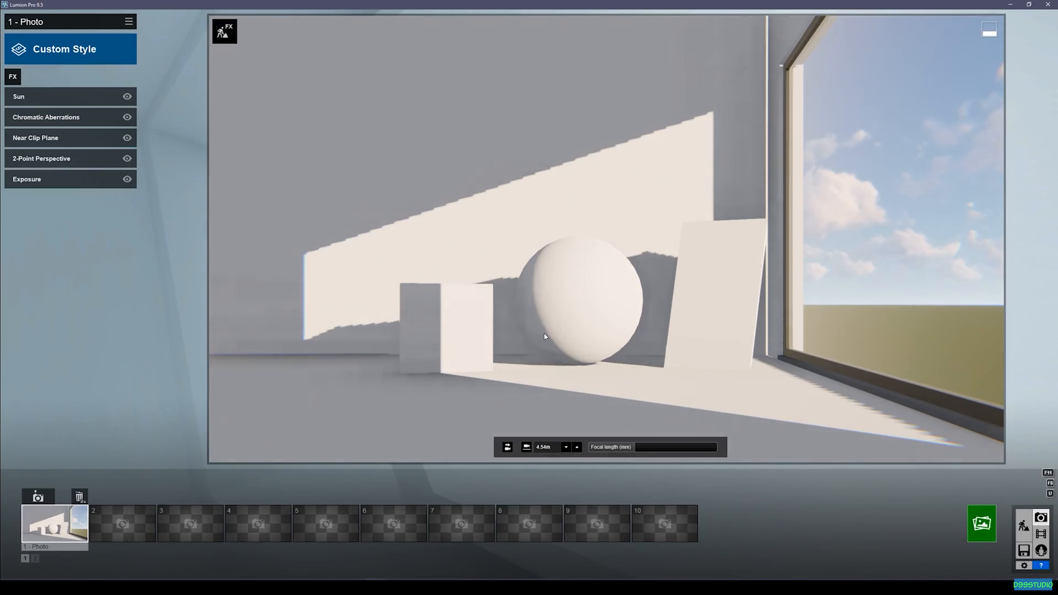
Add the Shadow effect to the photo and raise its sun shadow range to the maximum.
click(13, 77)
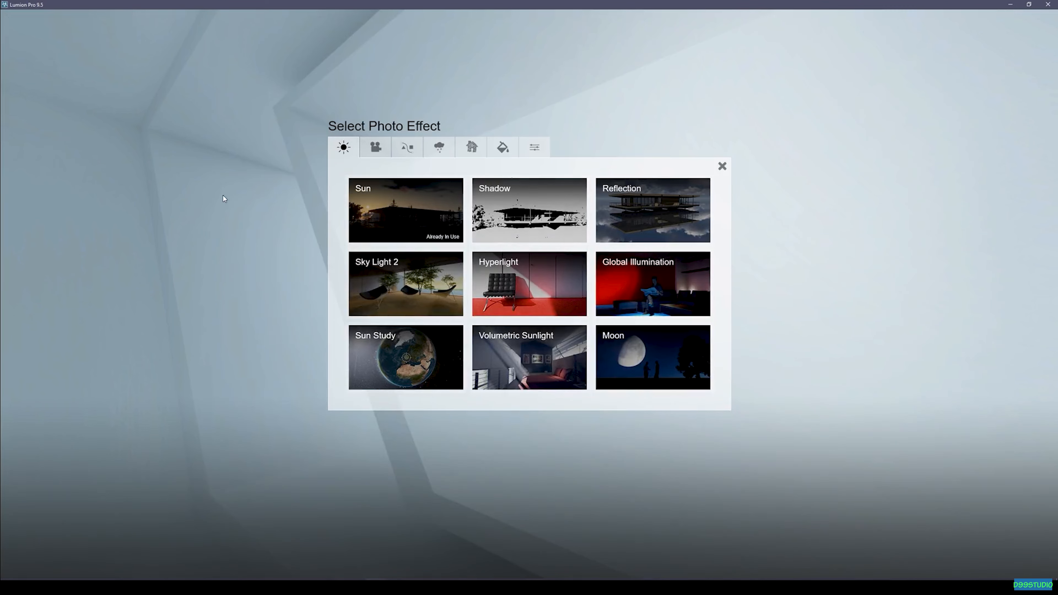
click(543, 199)
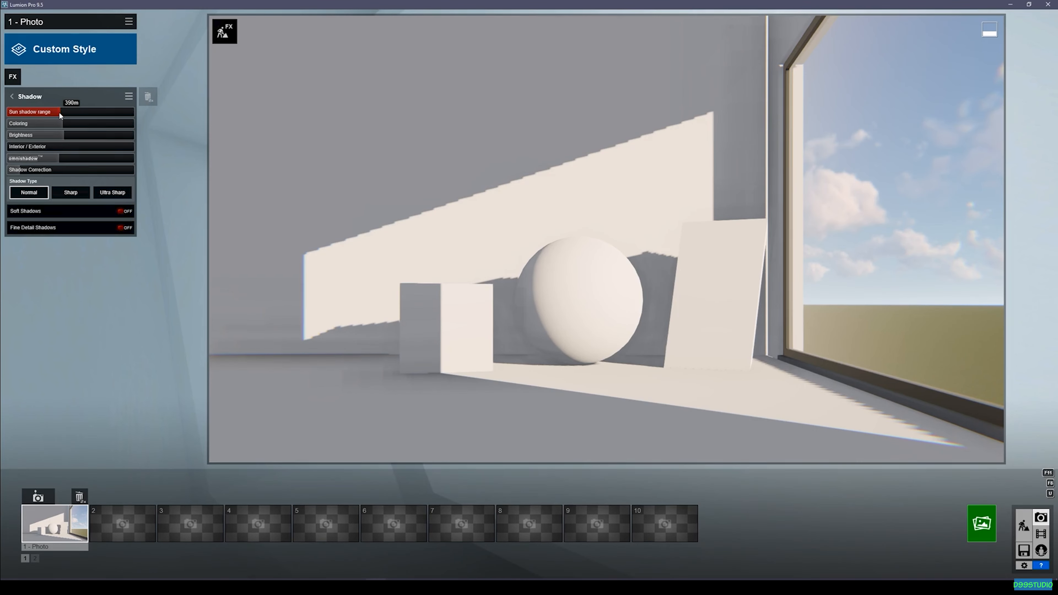
drag(59, 112, 150, 121)
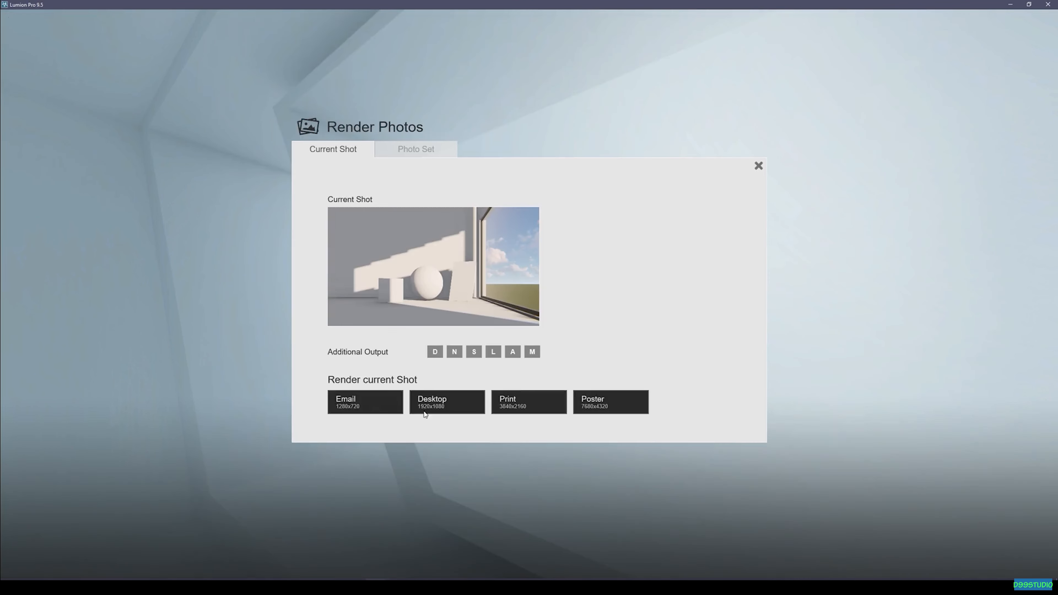
Render the current shot with the maximum sun shadow range at Desktop 1920x1080 and save it as 02.
click(426, 411)
text(02)
key(Return)
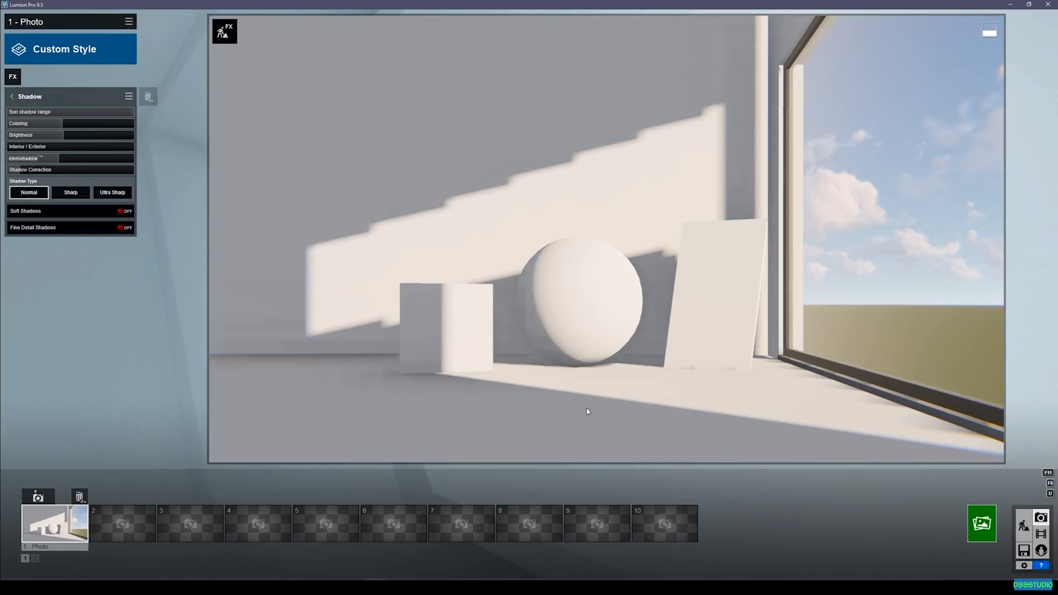
click(905, 513)
Reduce the sun shadow range to about the middle of its scale and render the shot at Desktop 1920x1080 as 03.
drag(53, 112, 74, 111)
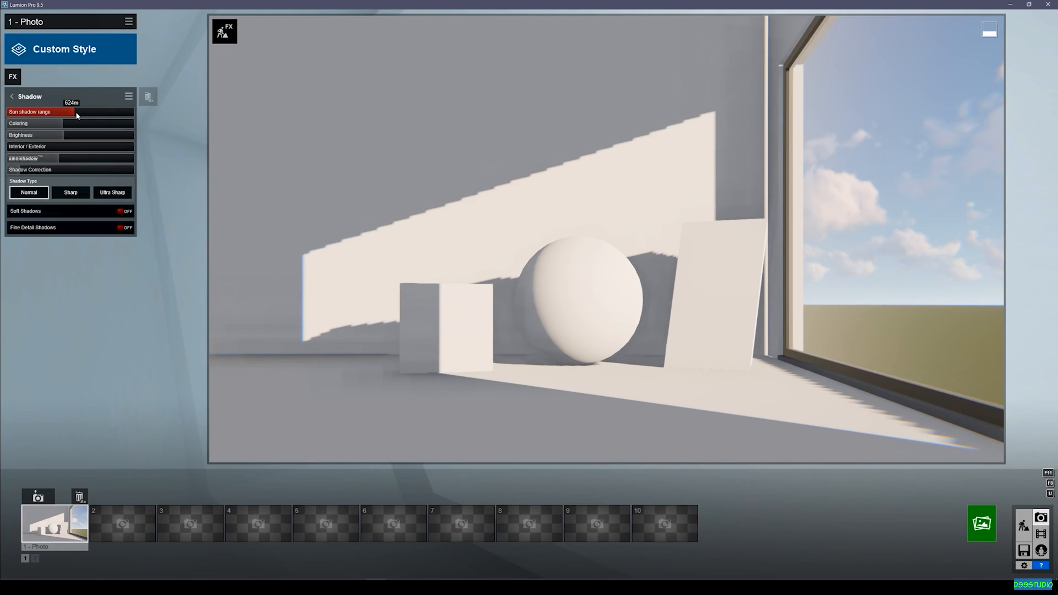
drag(73, 115, 66, 111)
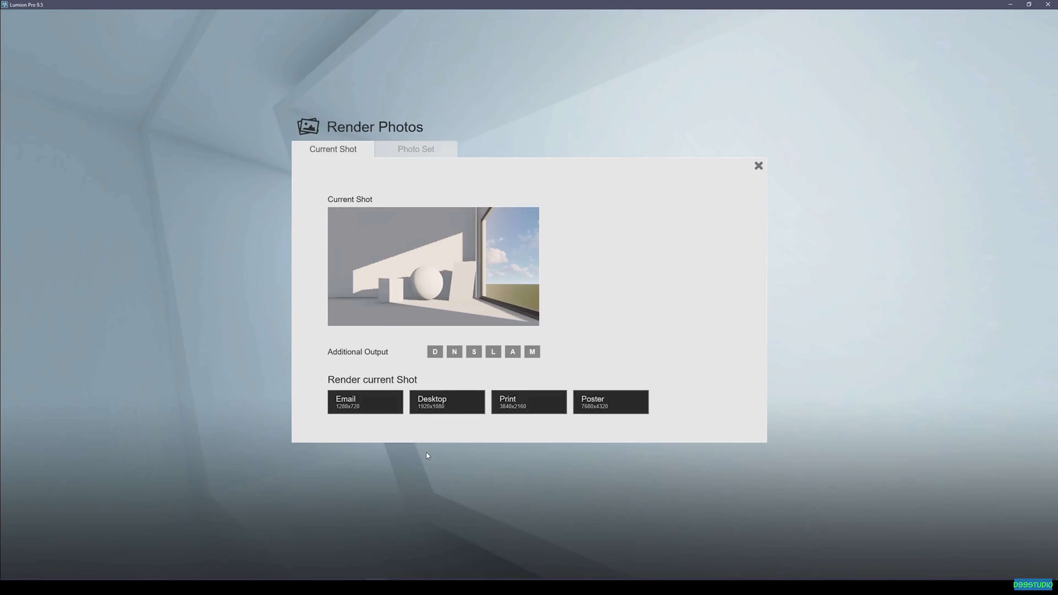
click(433, 409)
text(03)
key(Return)
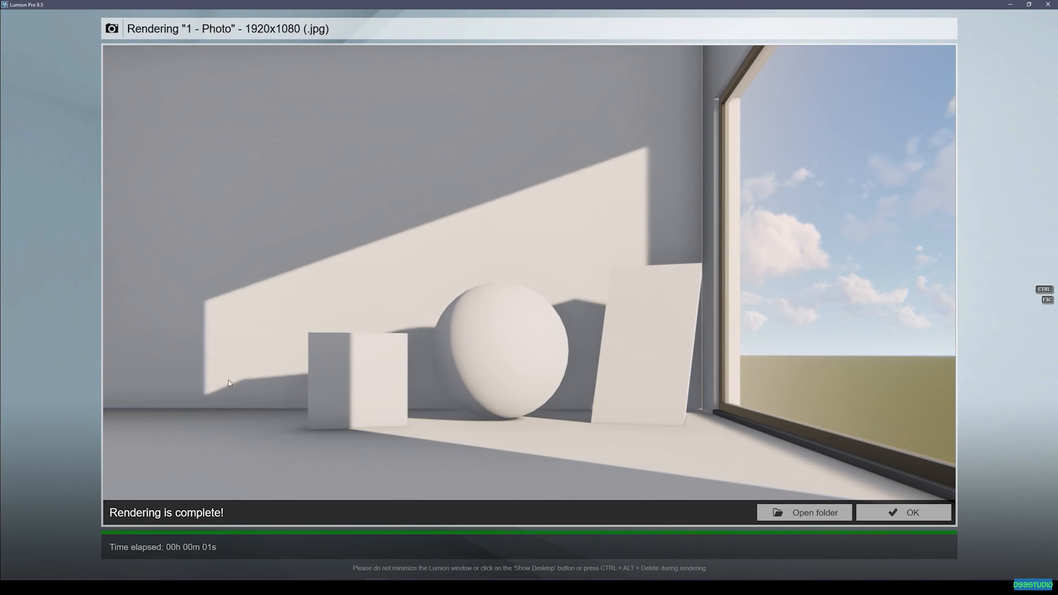
click(905, 513)
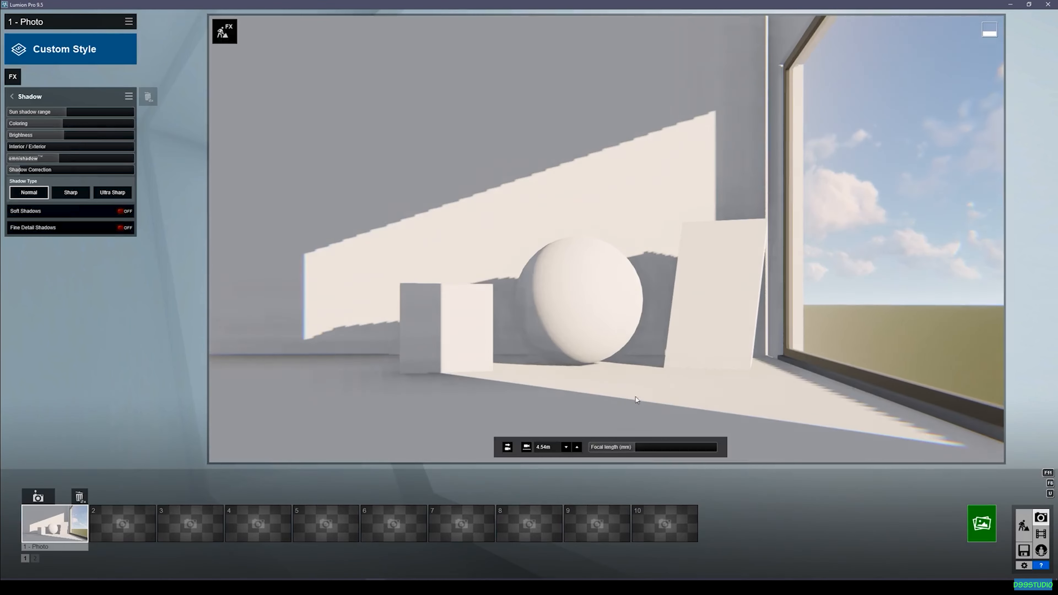
Try different shadow Coloring strengths up to the maximum, and restore it to about its starting level.
drag(63, 122, 64, 122)
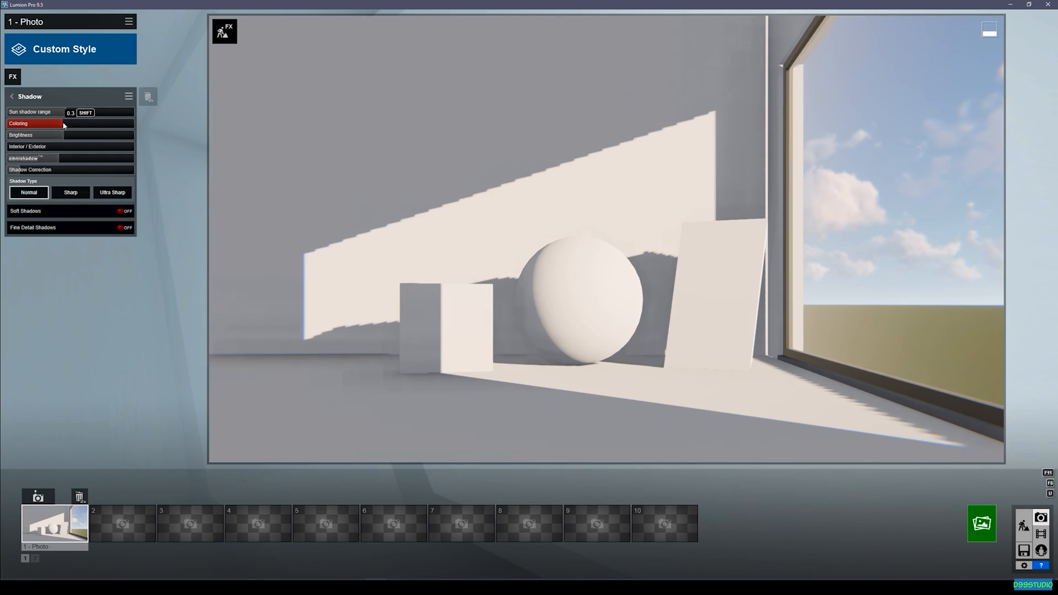
drag(94, 124, 40, 126)
drag(178, 131, 51, 131)
drag(59, 124, 109, 124)
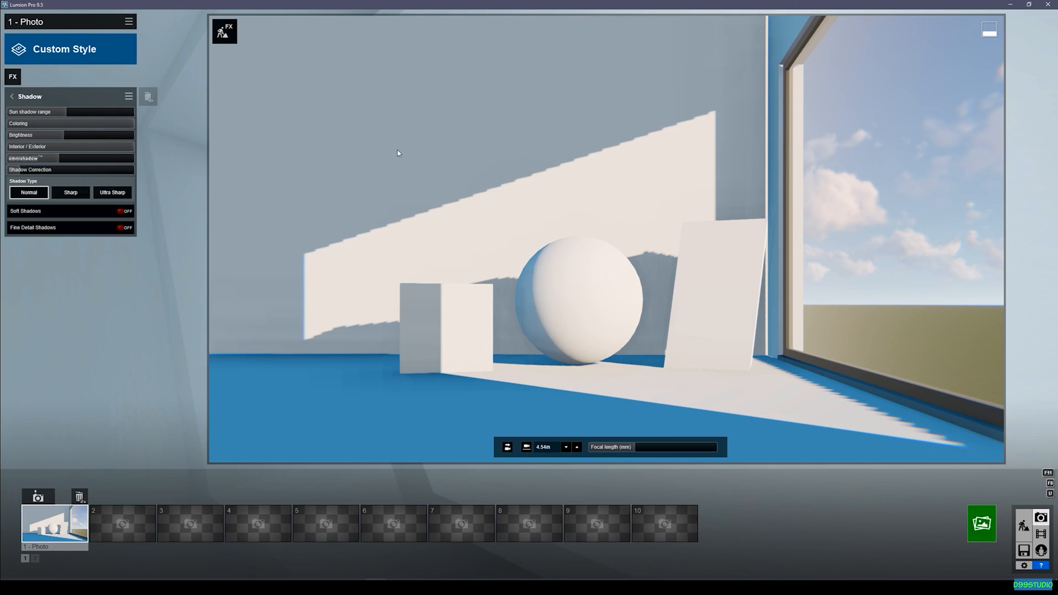
drag(115, 126, 62, 125)
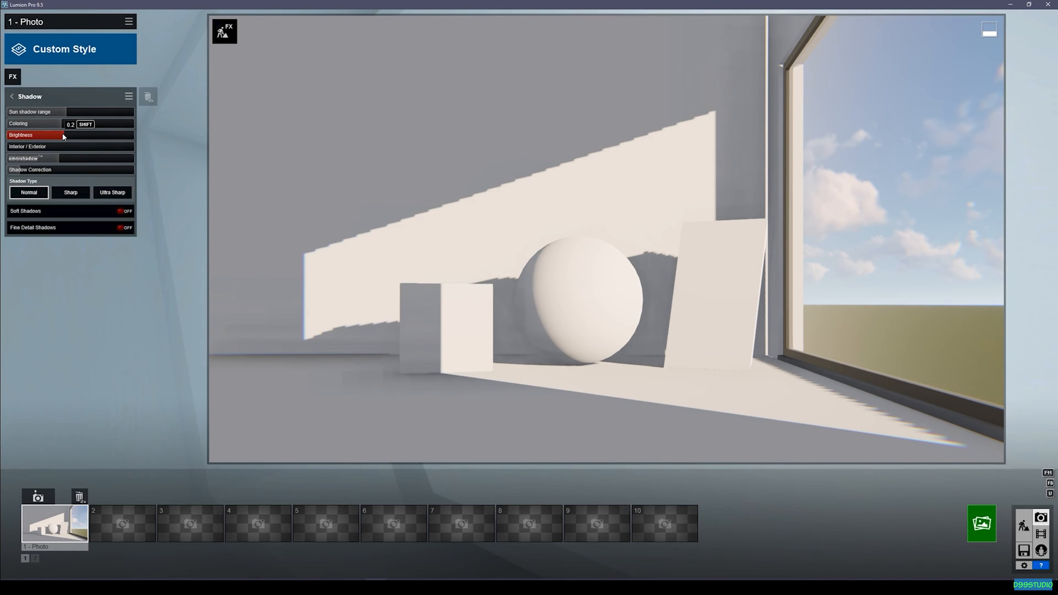
Raise the shadow Brightness to the maximum and render the shot at Desktop 1920x1080 as 04.
drag(62, 132, 183, 149)
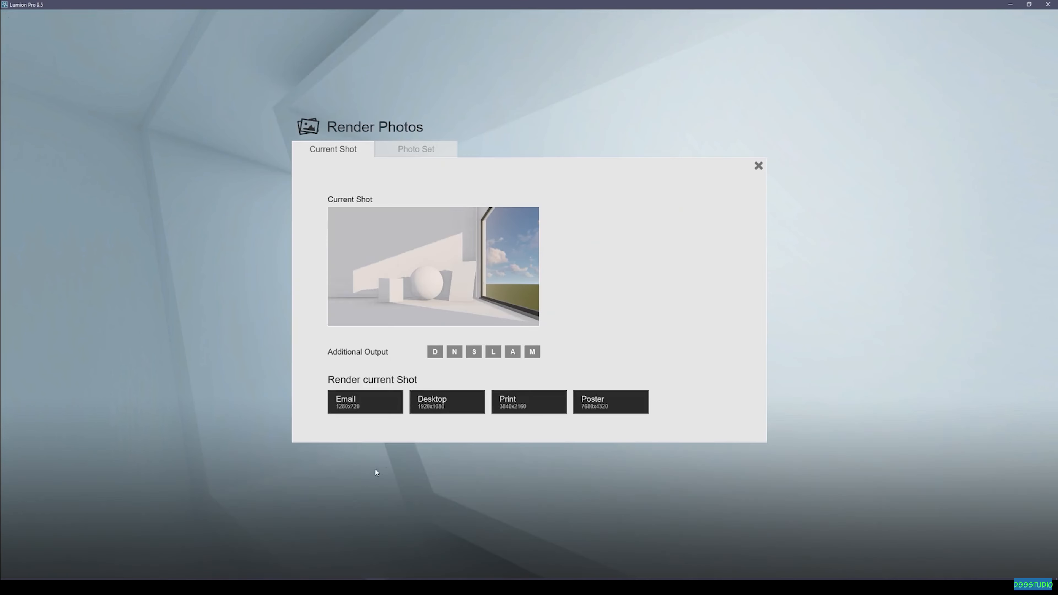
click(453, 409)
text(0)
key(Return)
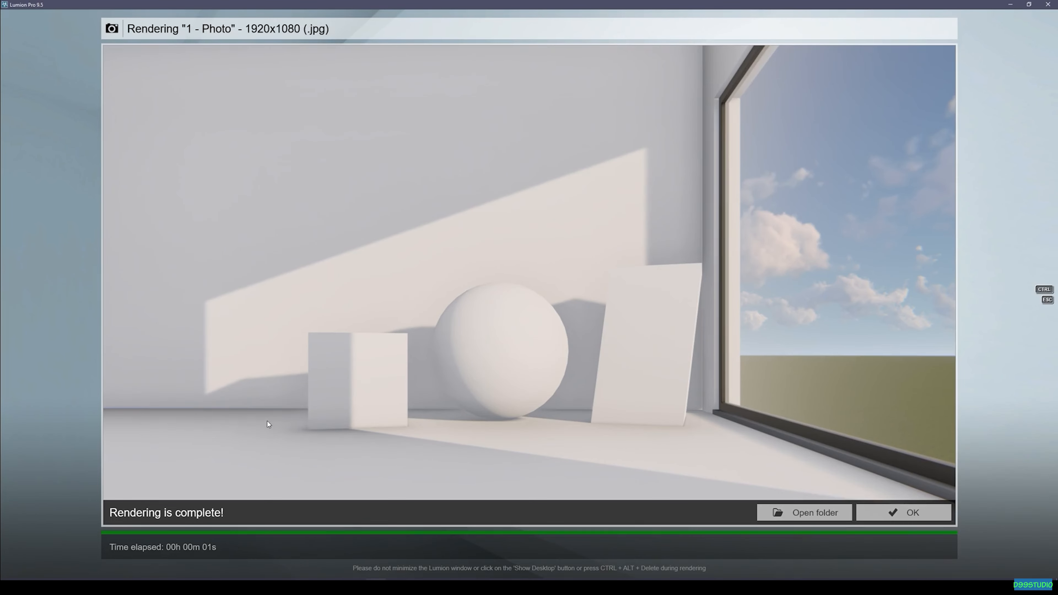
click(904, 513)
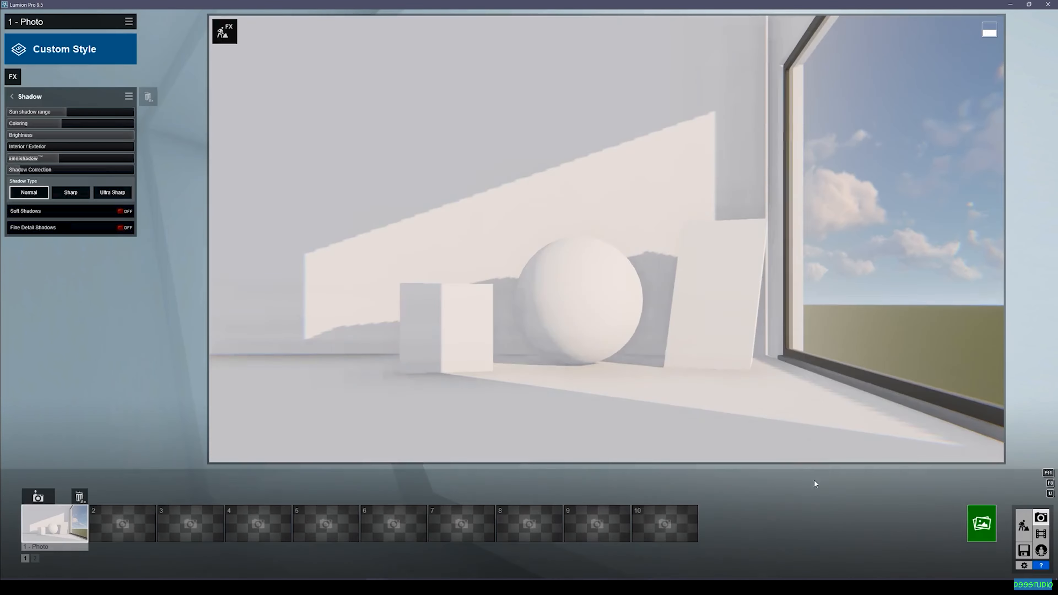
Lower the shadow Brightness to 0.0 and render the shot at Desktop 1920x1080 as 05.
drag(34, 133, 16, 139)
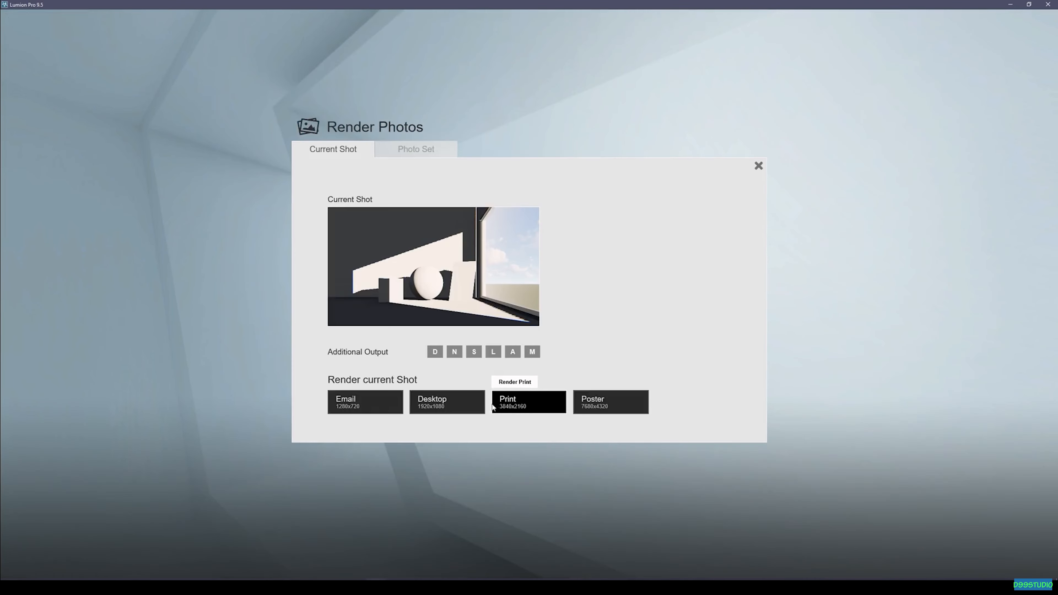
click(495, 403)
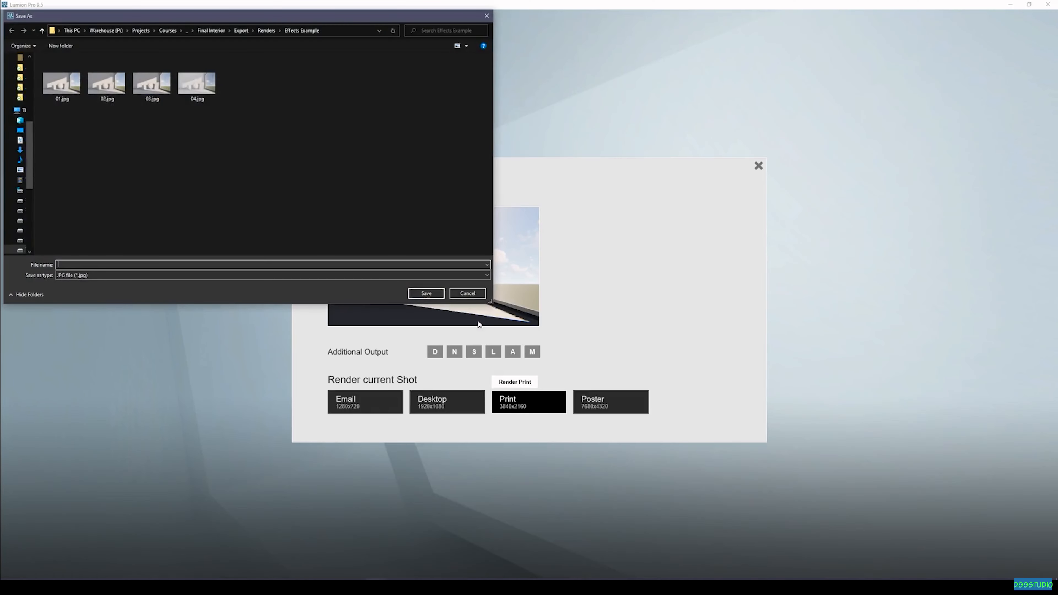
key(Escape)
click(465, 412)
text(05)
key(Return)
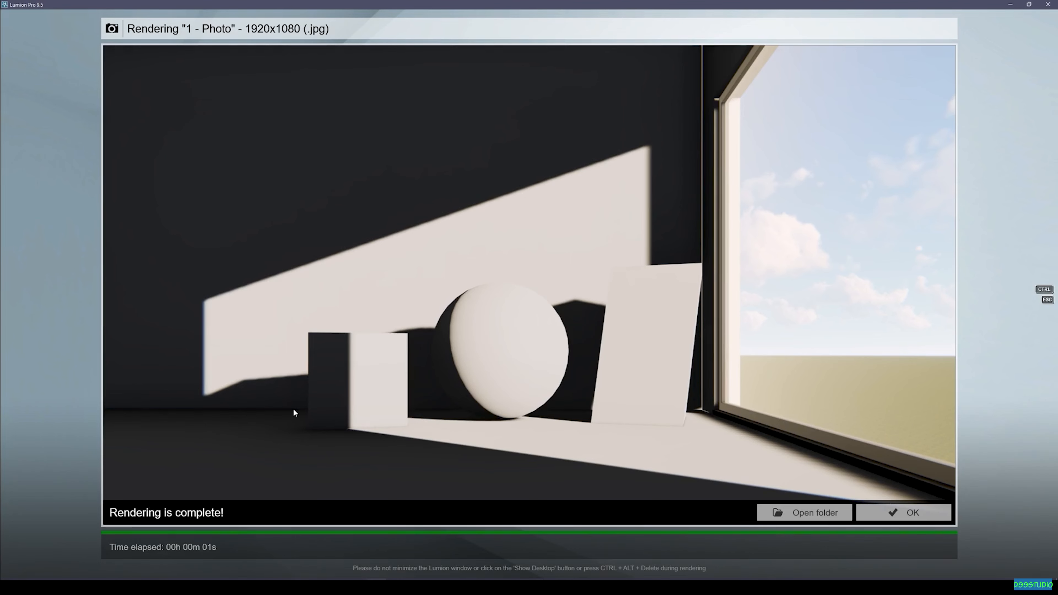
click(878, 507)
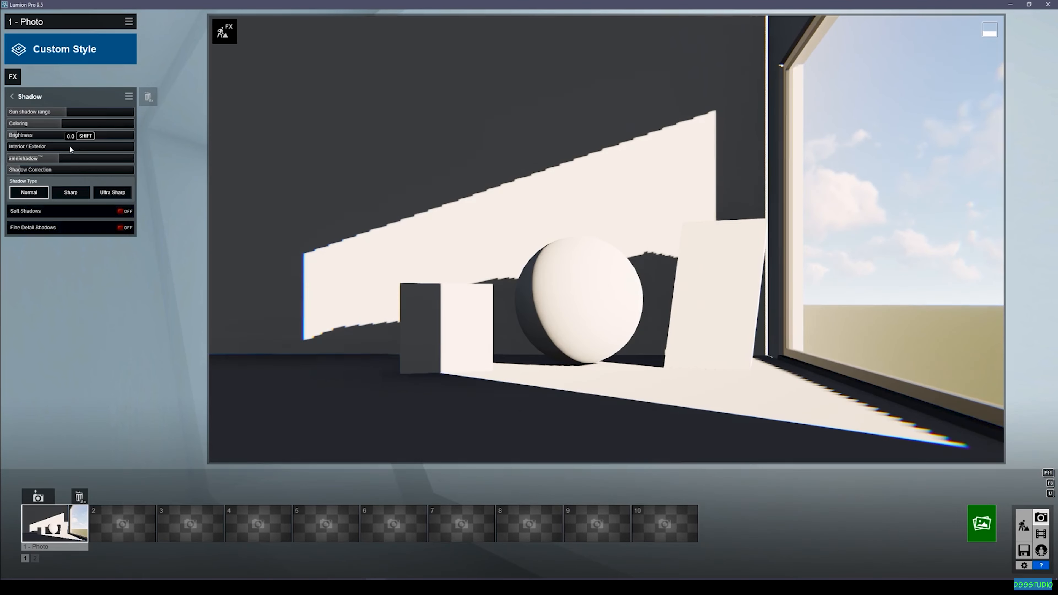
Set the shadow Brightness to slightly below the middle of its scale and raise Omnishadow to the maximum.
drag(29, 134, 53, 143)
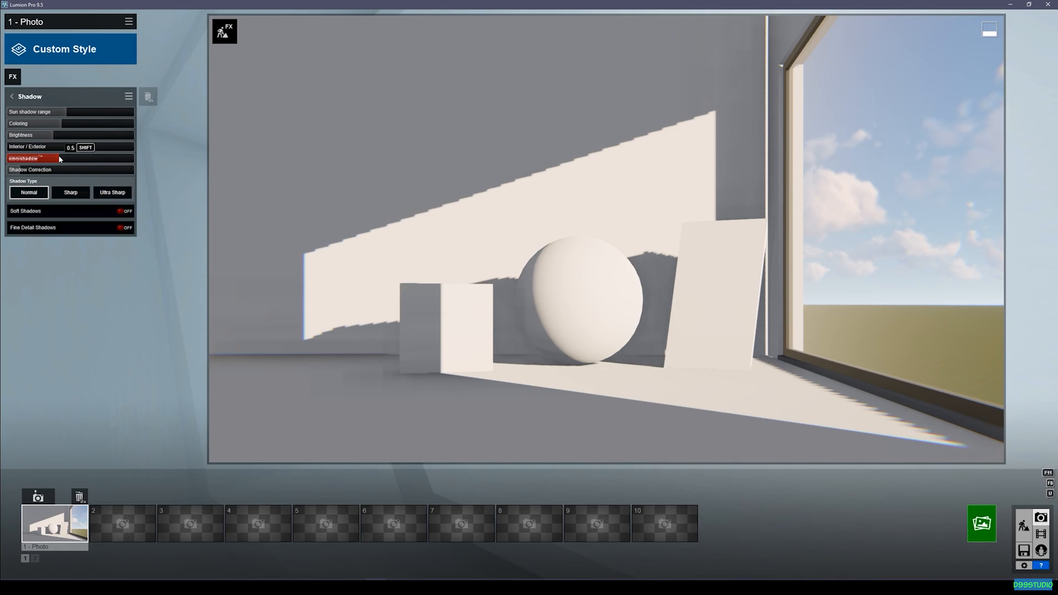
drag(59, 157, 50, 160)
drag(52, 159, 138, 158)
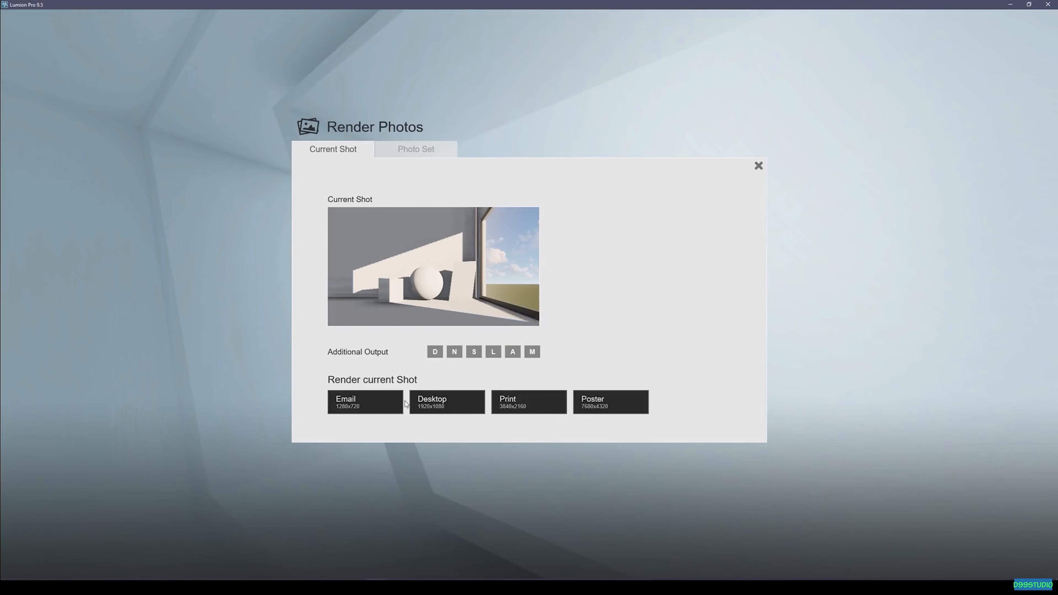
Render the current shot with maximum Omnishadow at Desktop 1920x1080 and save it as 06.
click(445, 404)
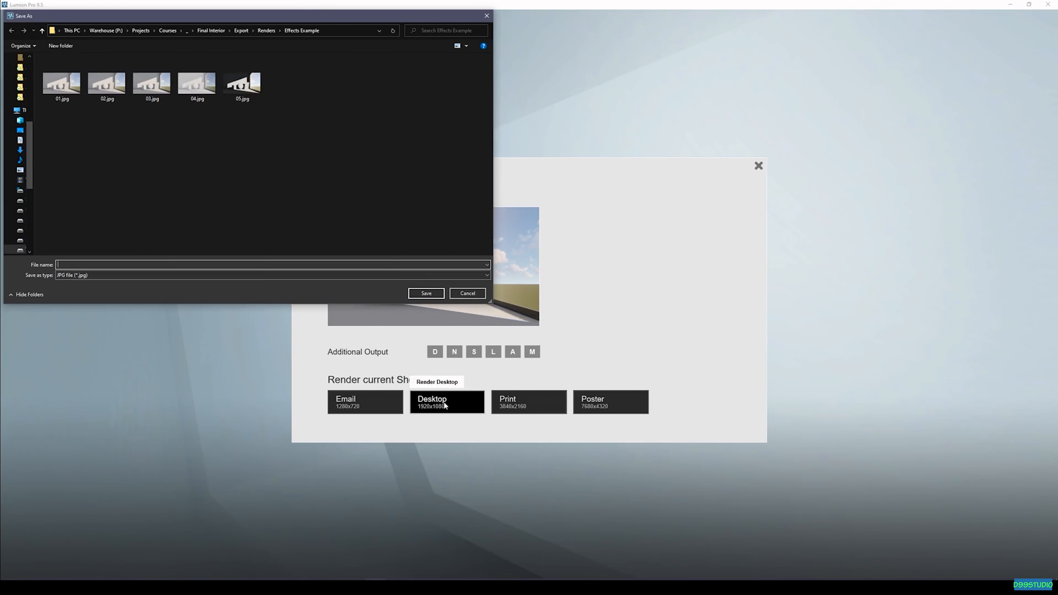
text(06)
key(Return)
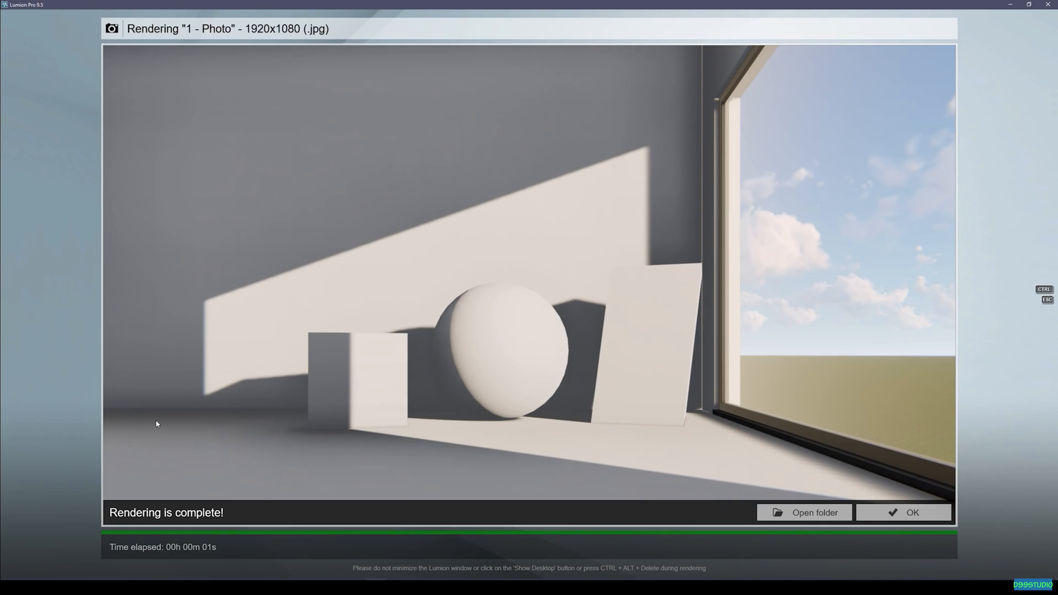
click(880, 513)
Lower Omnishadow to slightly below the middle of its scale and render the shot at Desktop 1920x1080 as 07.
drag(71, 157, 50, 159)
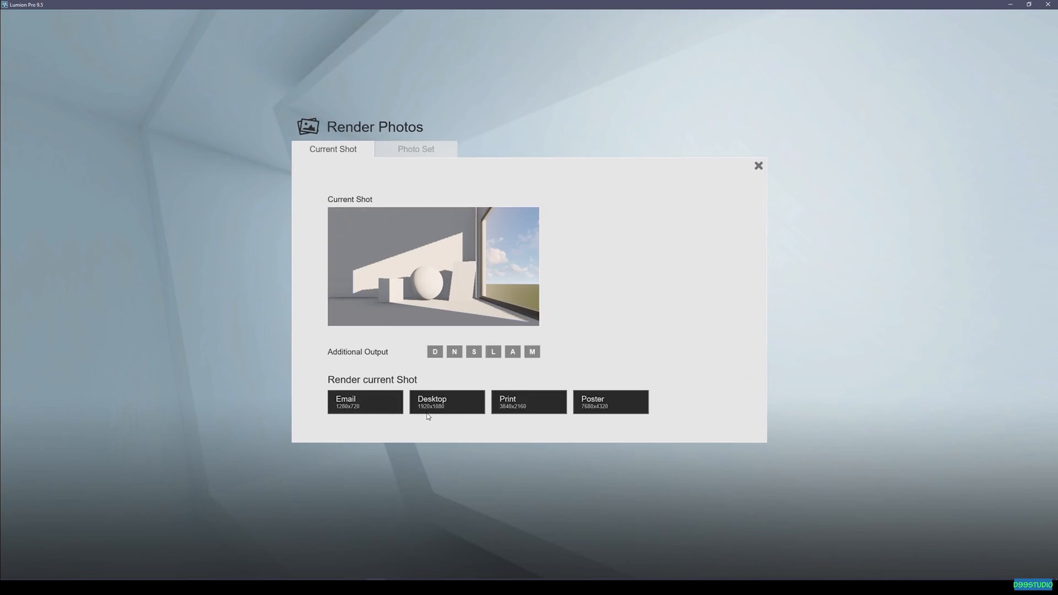
click(433, 409)
text(07)
key(Return)
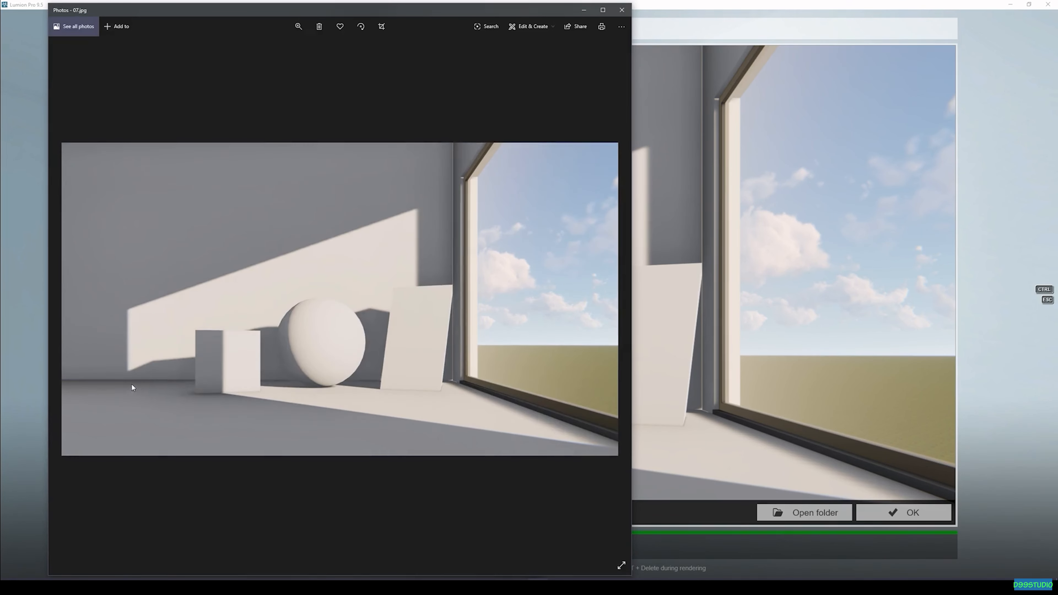
Compare renders 06 and 07 in the photo viewer, close it, and return to the Shadow effect settings.
key(Left)
key(Right)
key(Left)
key(Right)
key(Left)
key(Right)
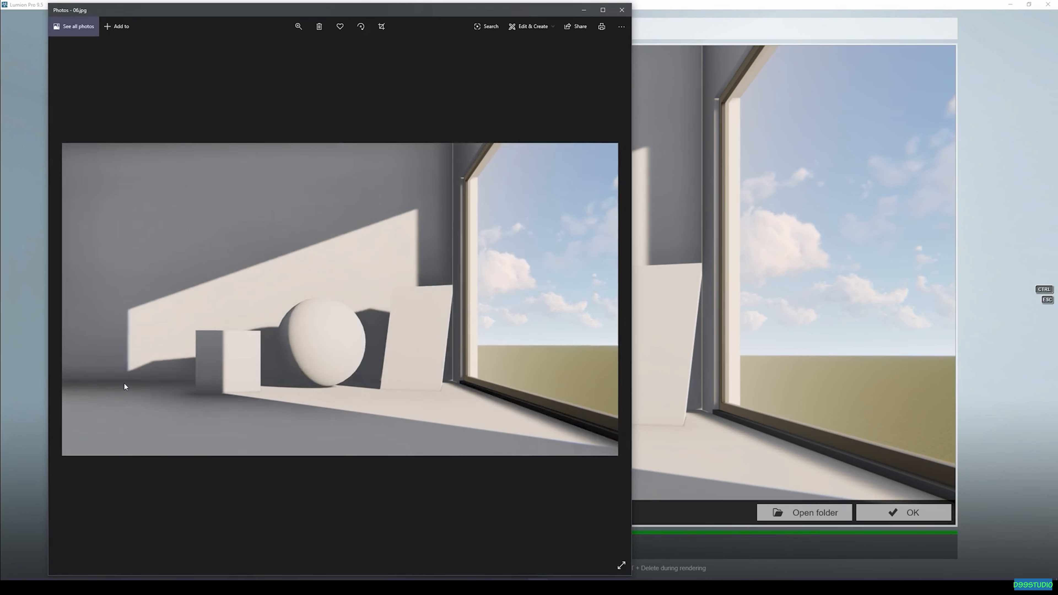
click(622, 10)
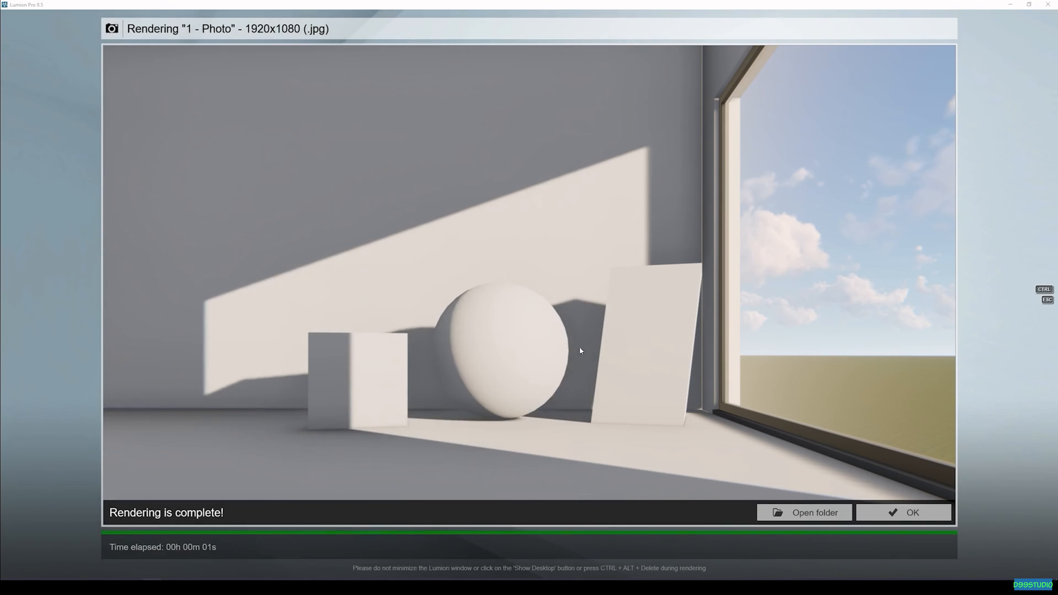
click(886, 513)
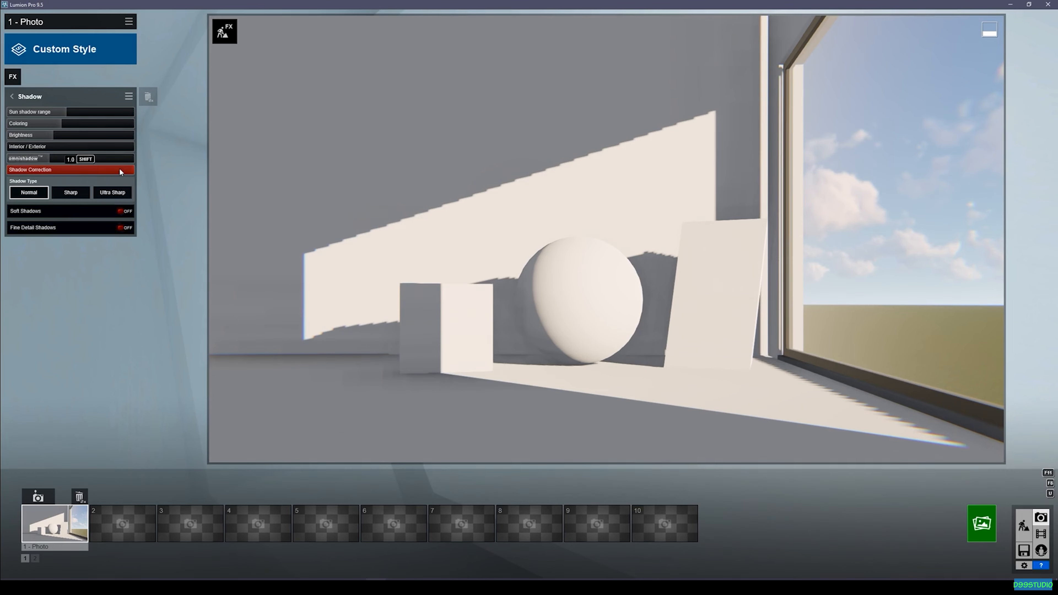
Lower the Shadow effect's Shadow Correction to near its minimum.
drag(119, 170, 33, 174)
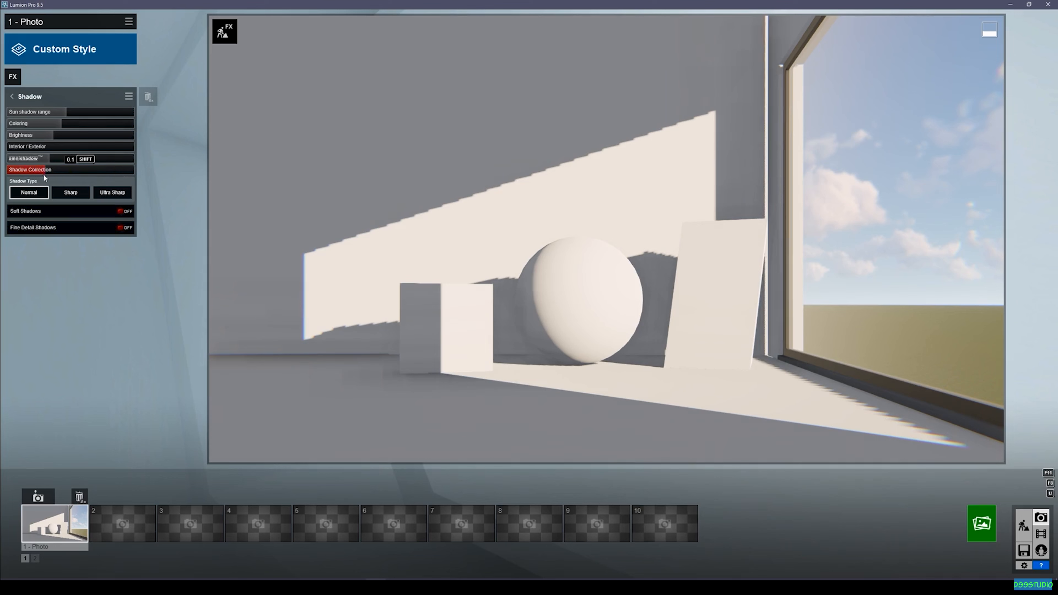
mouse_move(35, 174)
mouse_down()
mouse_move(133, 176)
mouse_move(7, 174)
mouse_move(108, 180)
mouse_move(121, 169)
mouse_move(22, 169)
mouse_up()
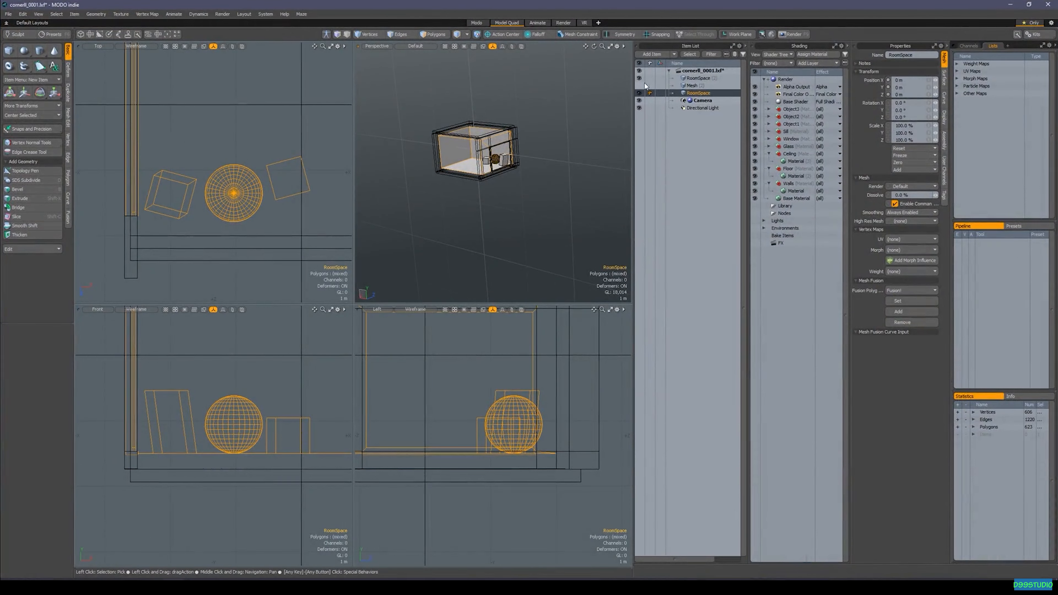
Hide the thick-walled RoomSpace (2) mesh and examine the remaining RoomSpace mesh's single-surface walls, floor and window opening in the perspective view.
key(a)
click(436, 35)
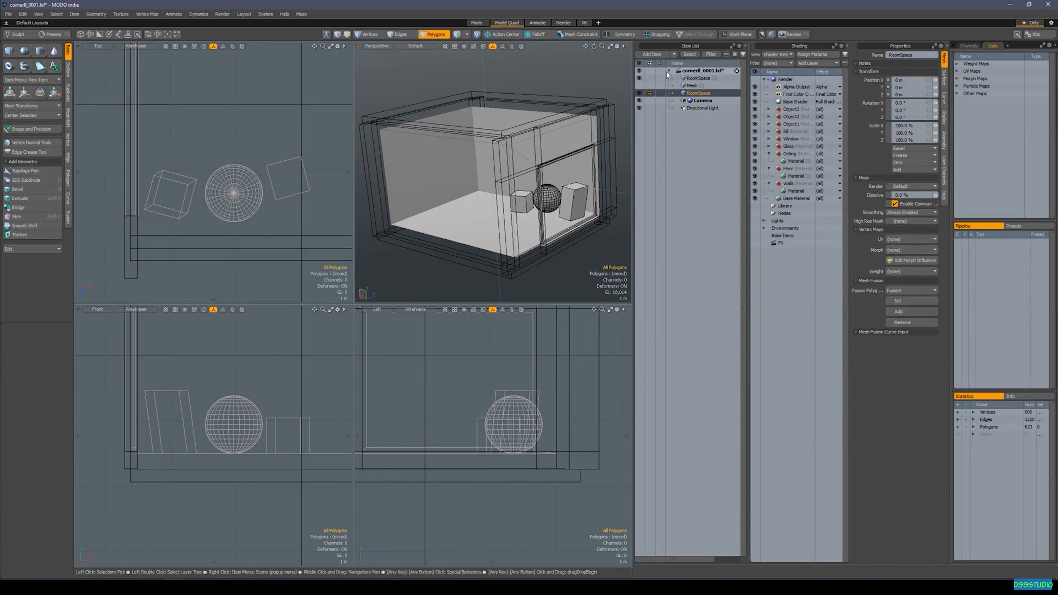
click(640, 78)
alt+drag(539, 268, 539, 146)
alt+middle_drag(539, 146, 531, 116)
scroll(531, 116, down, 5)
alt+middle_drag(413, 221, 482, 190)
scroll(470, 197, up, 5)
scroll(479, 175, down, 4)
alt+middle_drag(477, 140, 541, 203)
scroll(515, 208, down, 5)
scroll(517, 184, up, 5)
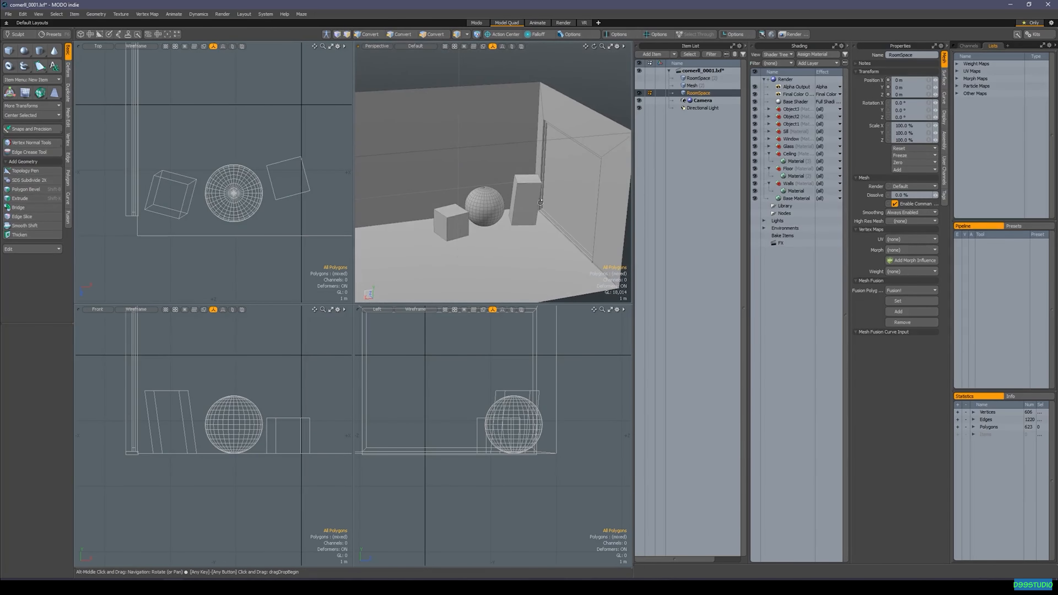
Show the thick-walled RoomSpace (2) mesh in place of the thin-walled RoomSpace mesh.
click(640, 78)
click(639, 92)
scroll(546, 144, down, 5)
mouse_move(548, 159)
alt+middle_down()
mouse_move(530, 195)
mouse_move(480, 155)
mouse_move(578, 136)
mouse_move(506, 159)
mouse_move(515, 200)
mouse_move(515, 132)
mouse_move(550, 130)
mouse_move(477, 172)
mouse_move(521, 183)
mouse_move(516, 208)
mouse_move(499, 206)
mouse_move(501, 168)
mouse_move(532, 147)
alt+middle_up()
Try deleting the selected geometry, undo the deletion, and examine the thick-walled room from outside.
key(Delete)
scroll(578, 136, down, 3)
scroll(504, 161, up, 4)
key(ctrl+z)
click(568, 120)
alt+drag(568, 120, 499, 152)
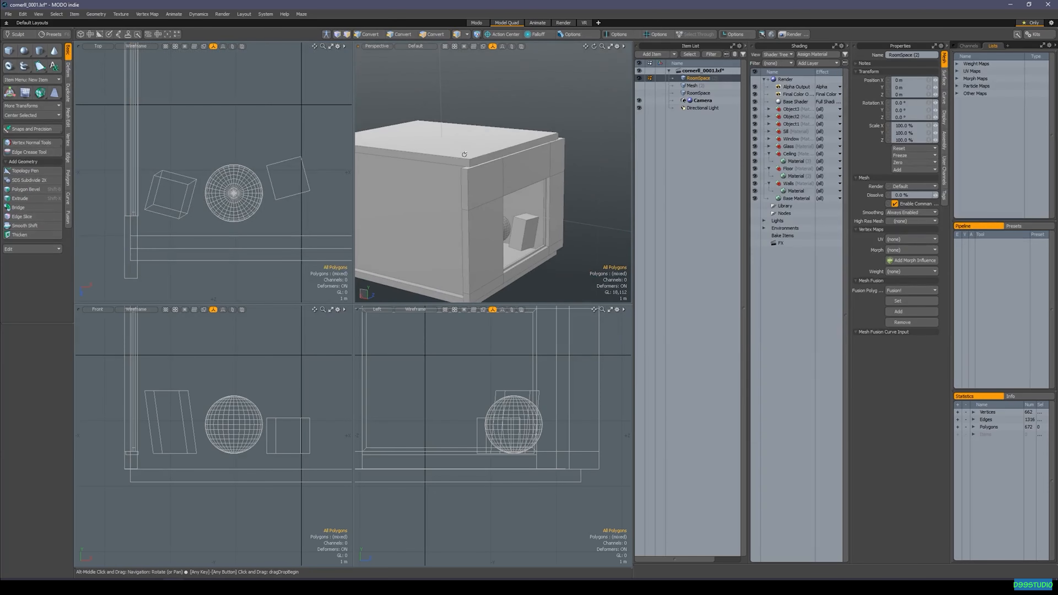
Export the RoomSpace (2) mesh as Autodesk FBX 2018, overwriting RoomSpace.fbx in the Models folder.
right_click(696, 77)
click(688, 116)
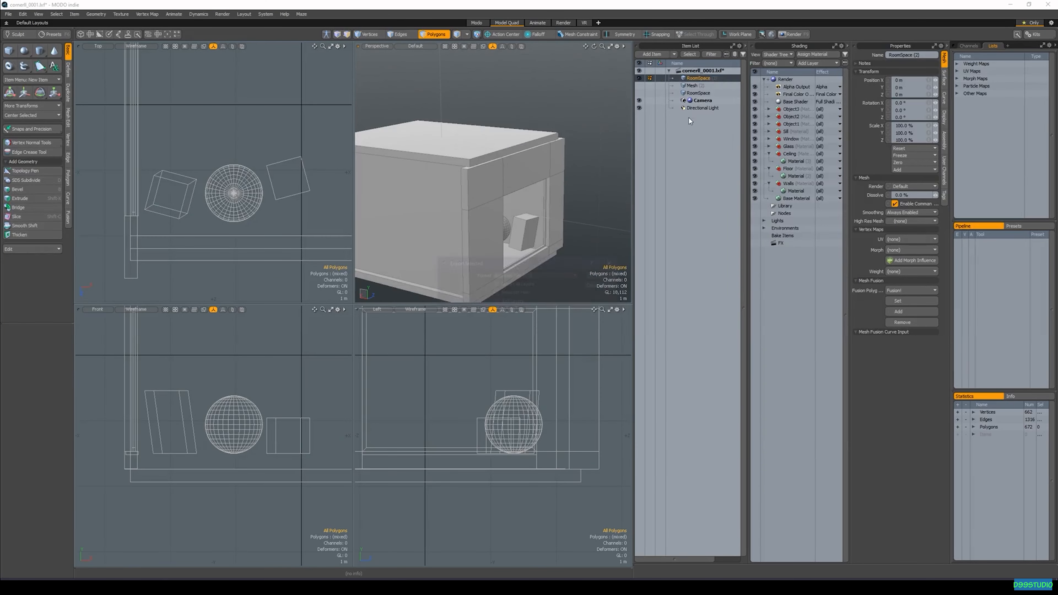
click(598, 276)
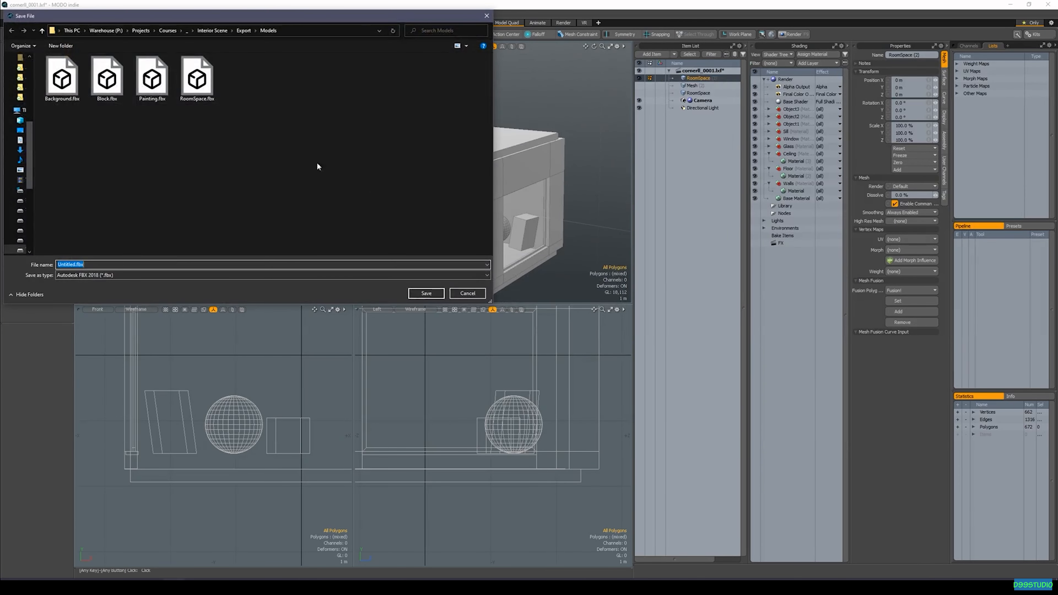
double_click(197, 81)
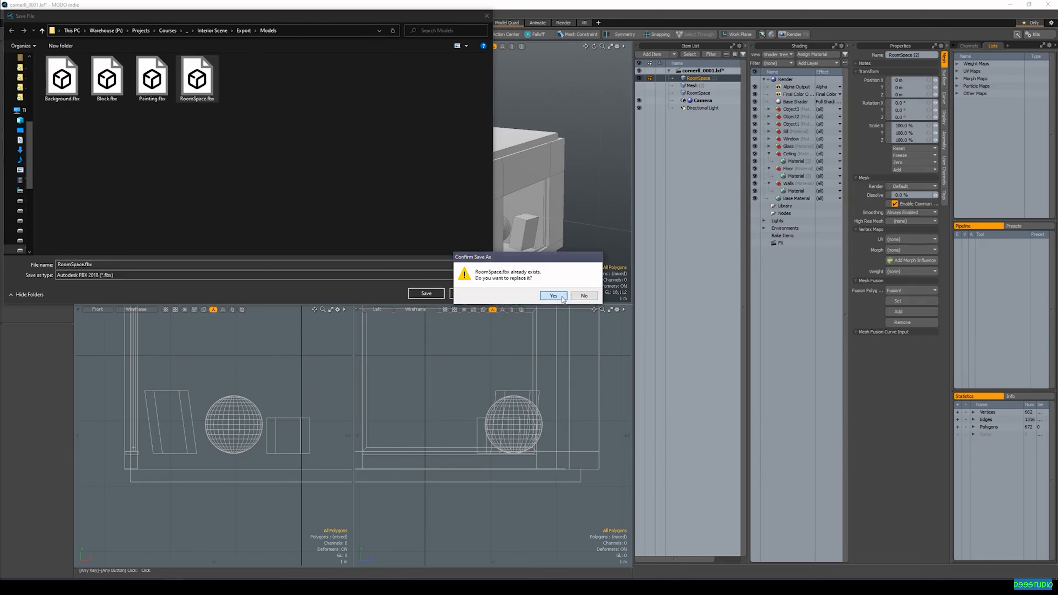
click(562, 298)
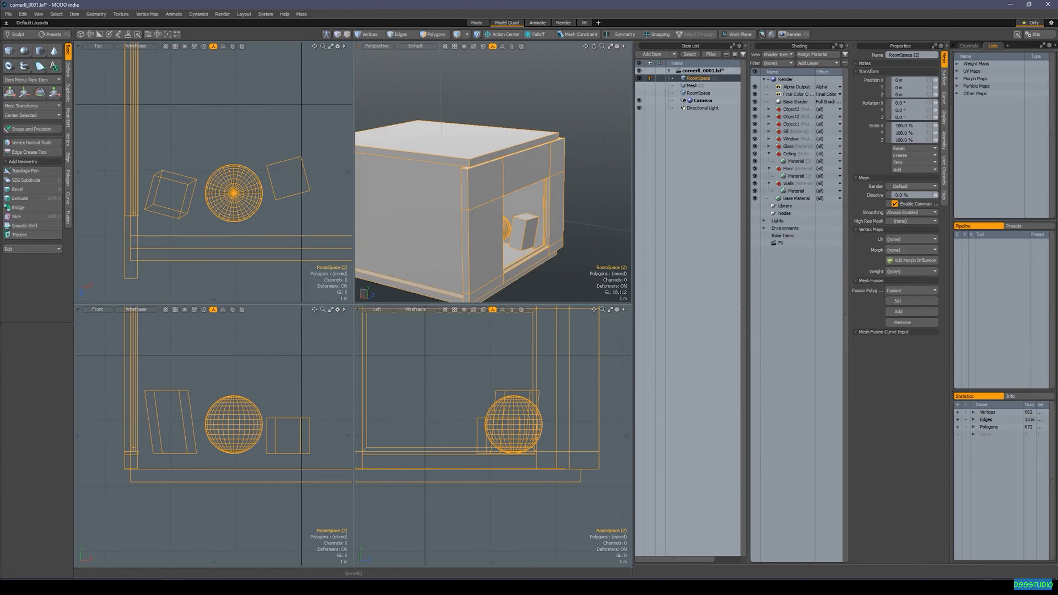
click(989, 587)
click(954, 567)
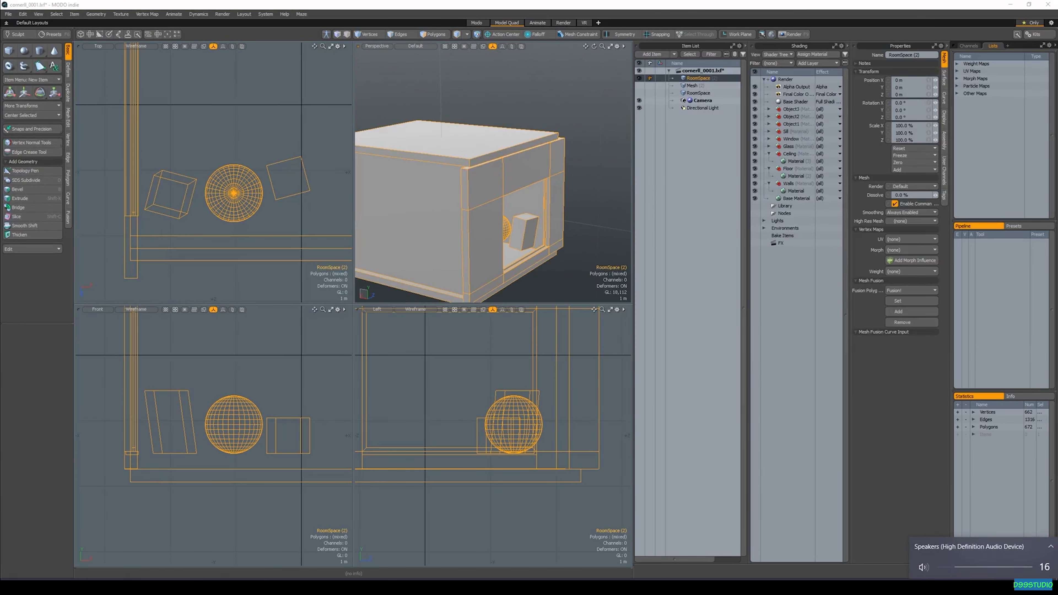
Switch to Lumion, enter Build mode, and reload the RoomSpace model from its updated file.
click(483, 585)
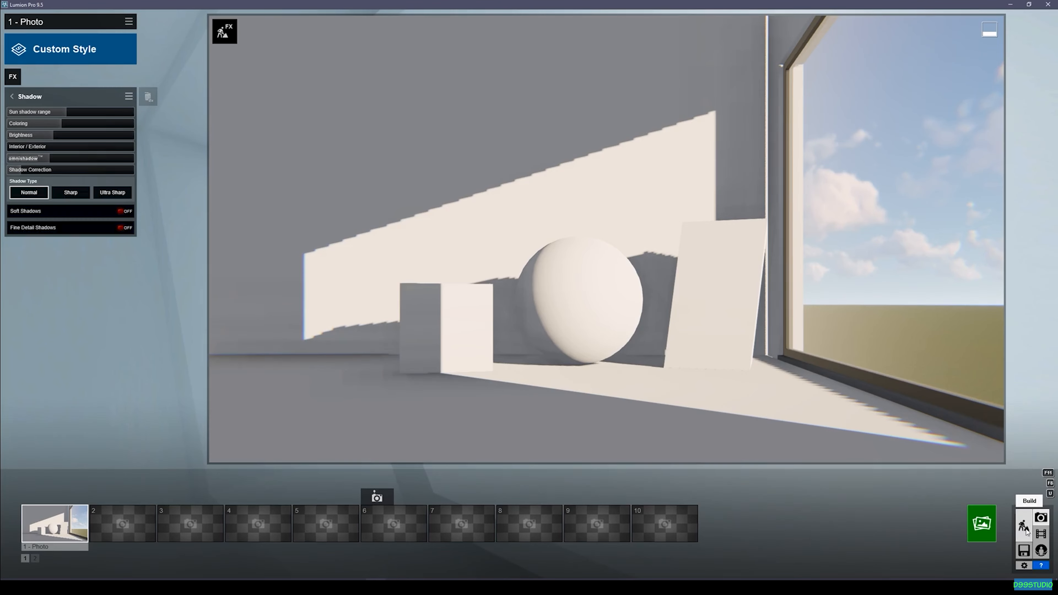
click(1024, 525)
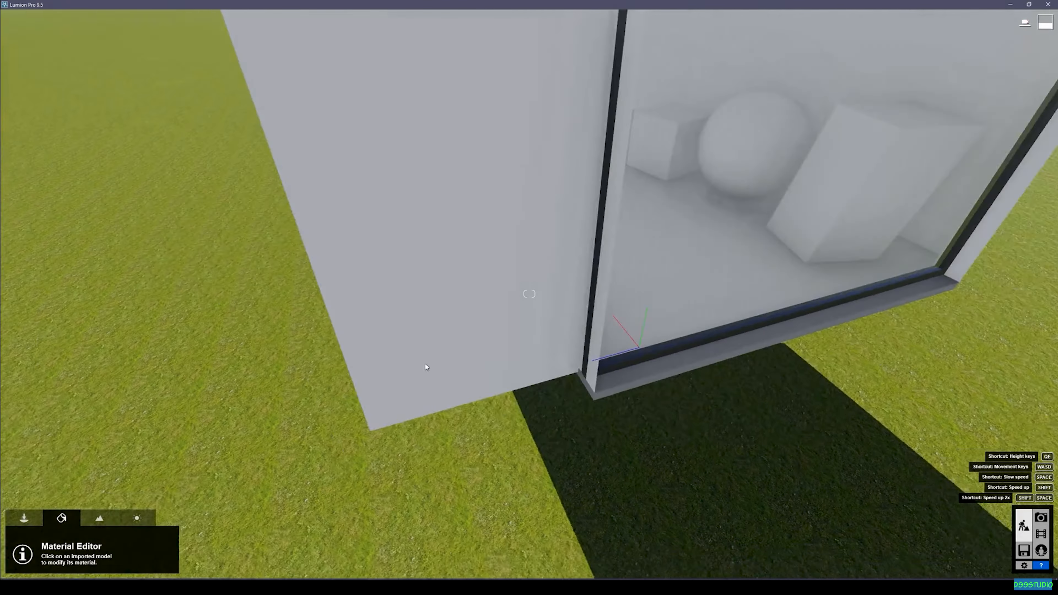
key(s)
click(24, 518)
click(672, 250)
click(923, 71)
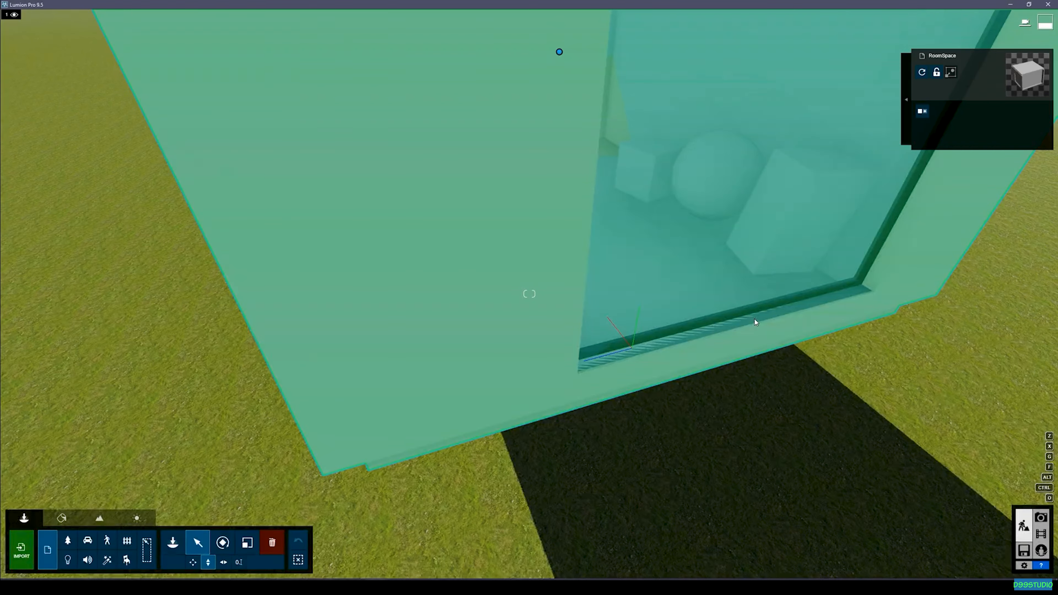
Inspect the reloaded RoomSpace model's exterior walls, and return to Photo mode with photo 1's saved camera.
key(s)
right_drag(755, 320, 819, 300)
key(a)
key(w)
key(d)
key(w)
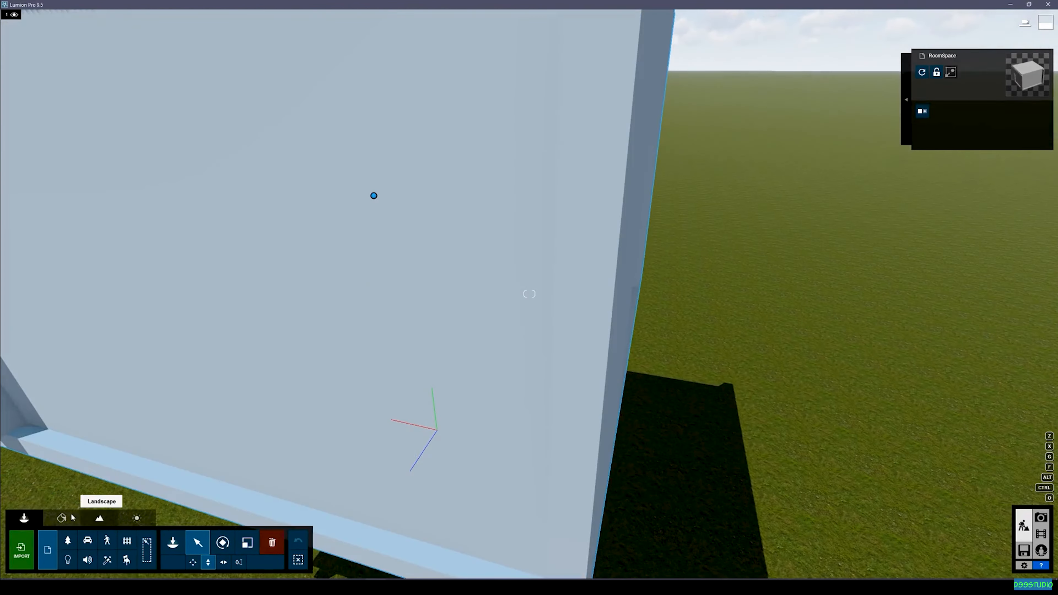
click(62, 518)
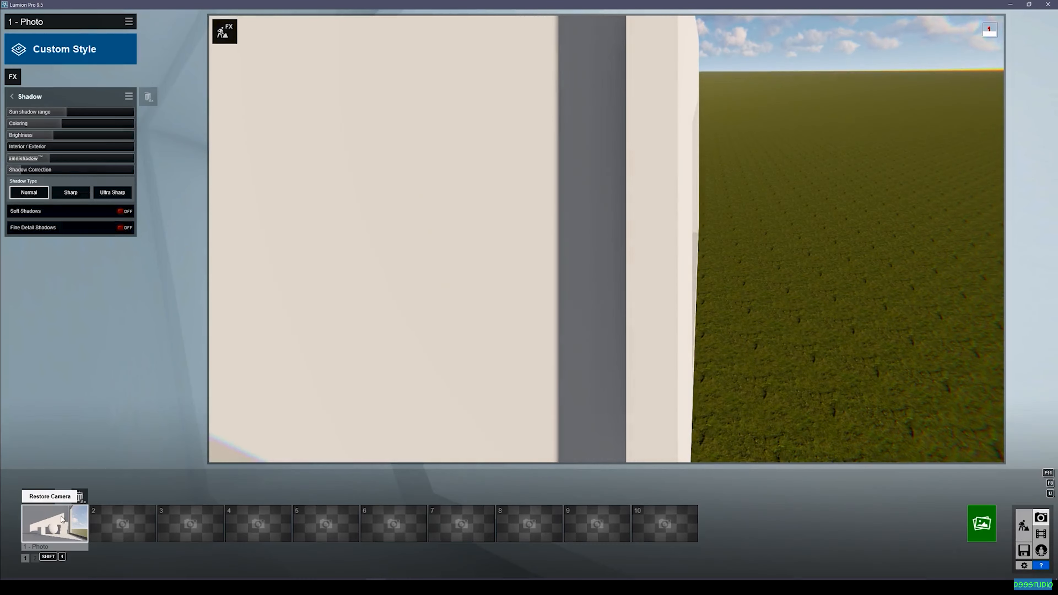
click(60, 524)
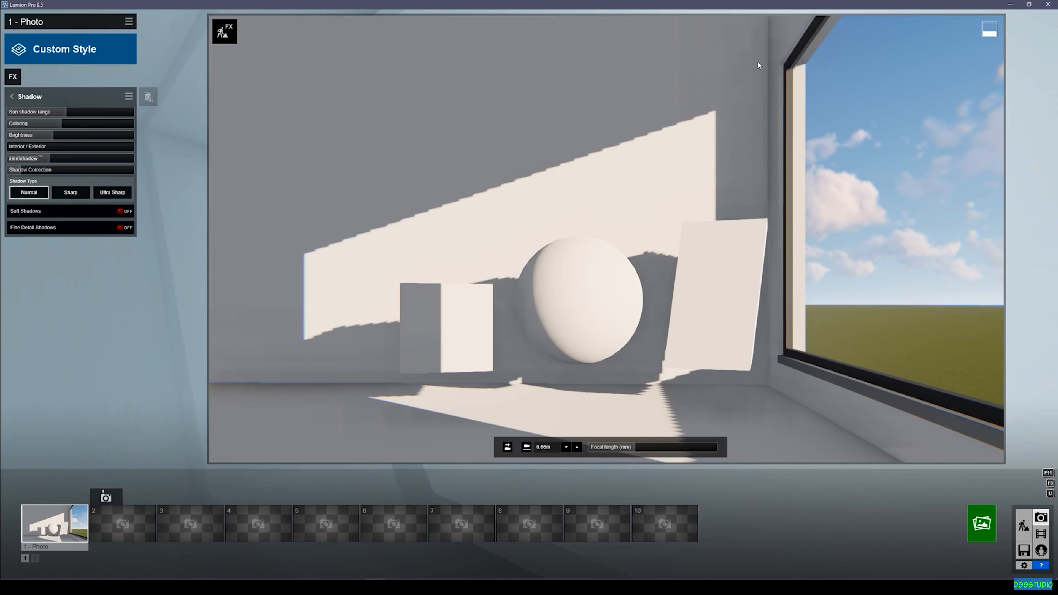
Set Shadow Correction to about two-thirds of its scale after testing its maximum, and enable Soft Shadows and Fine Detail Shadows.
drag(27, 168, 135, 170)
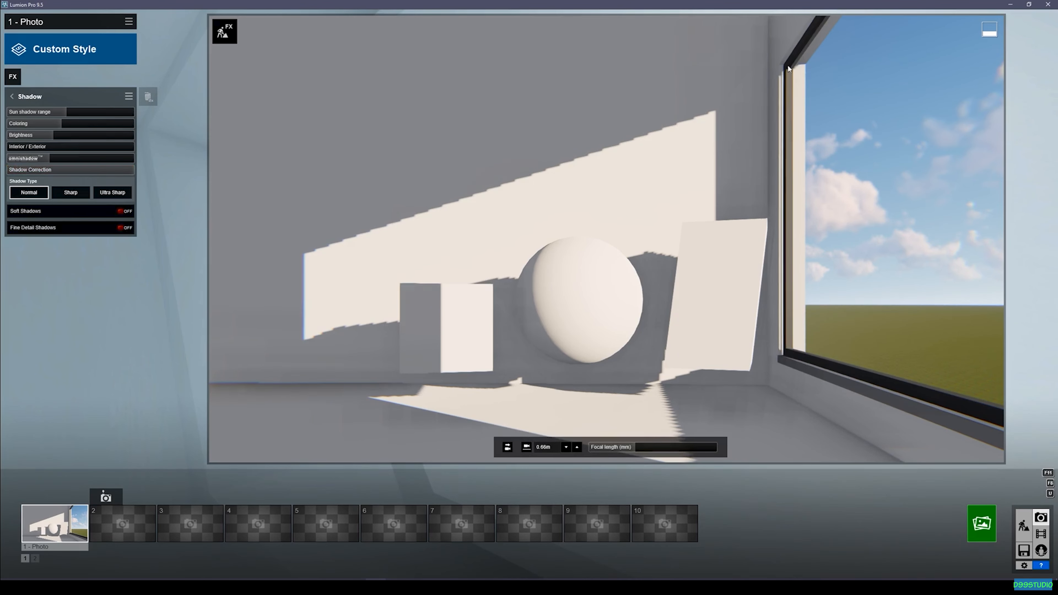
drag(133, 170, 52, 174)
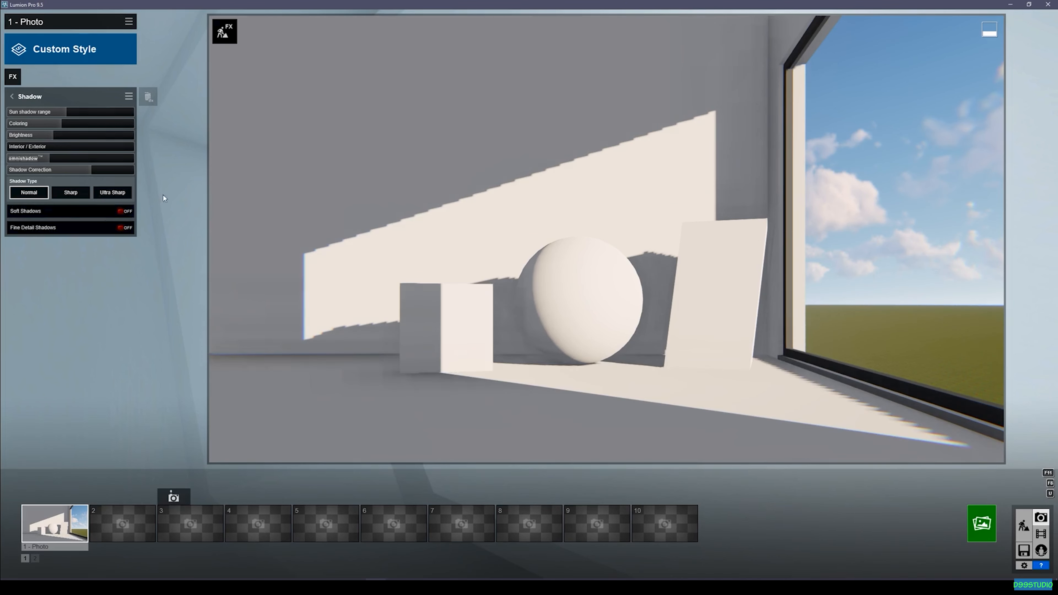
click(124, 213)
click(126, 228)
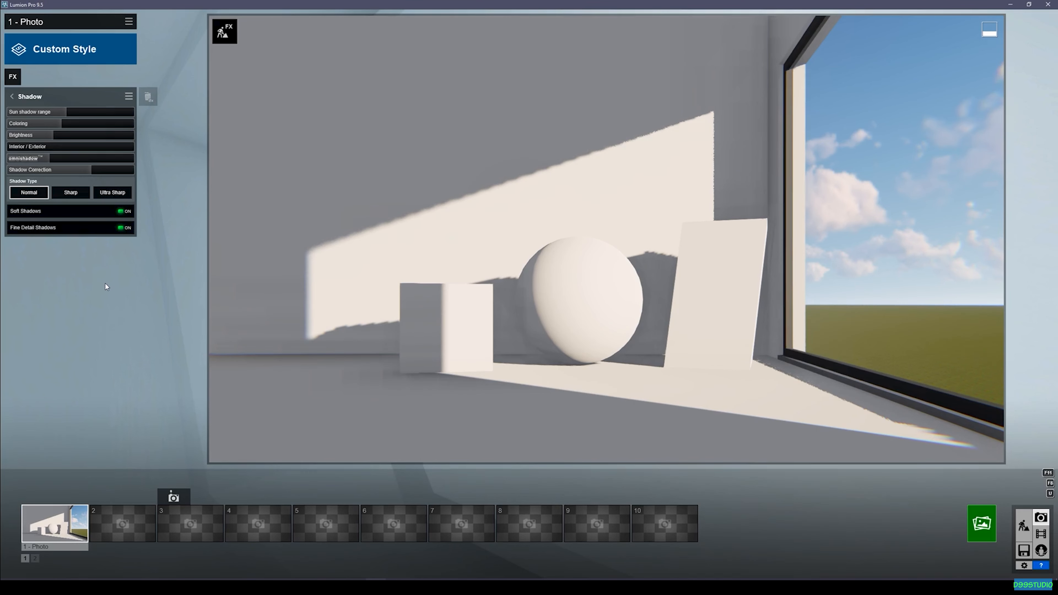
Add the Reflection effect to photo 1.
click(12, 97)
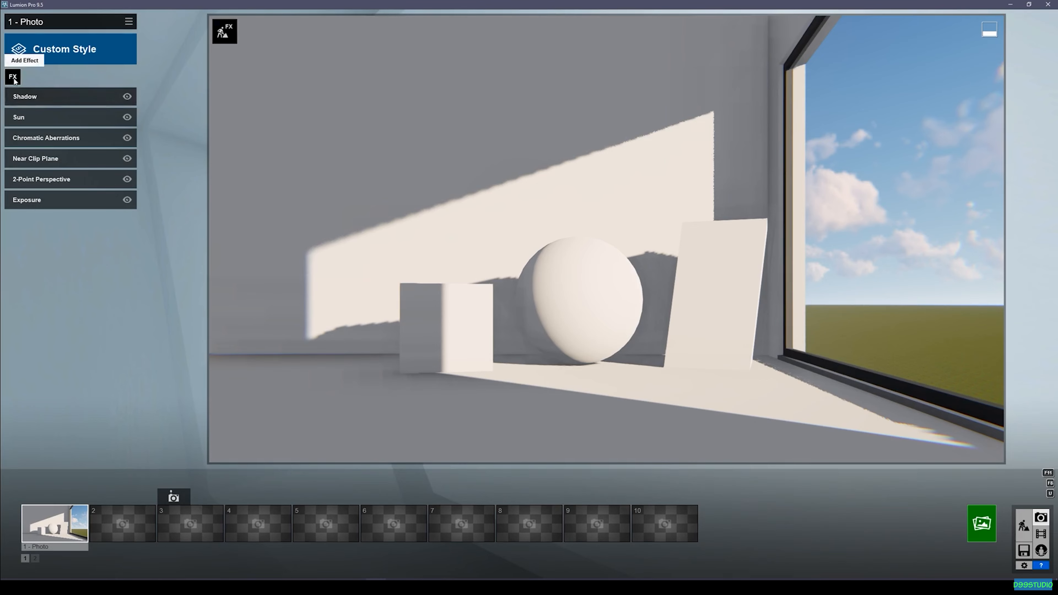
click(16, 81)
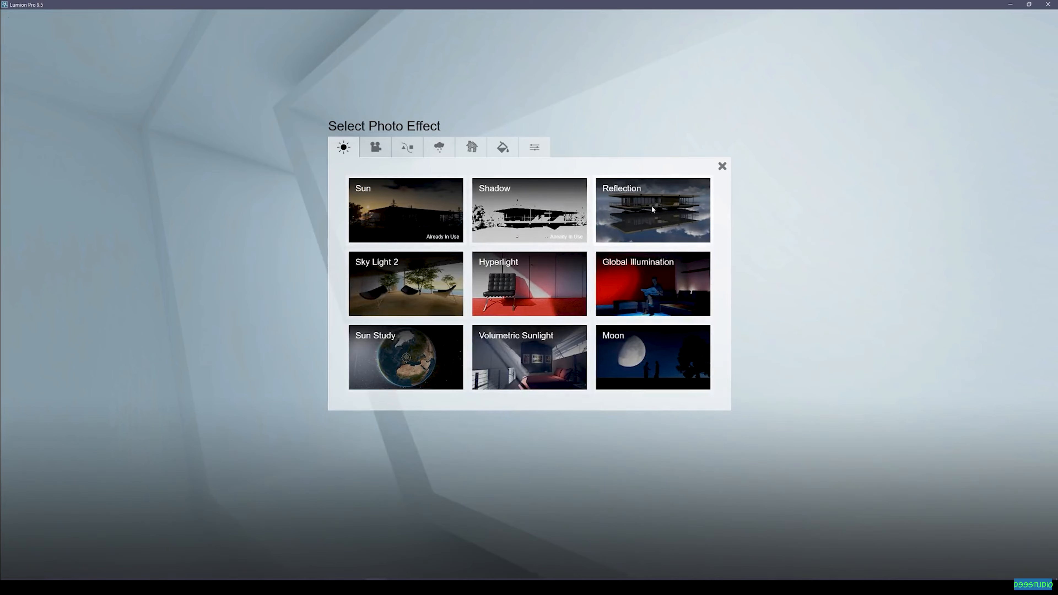
click(633, 217)
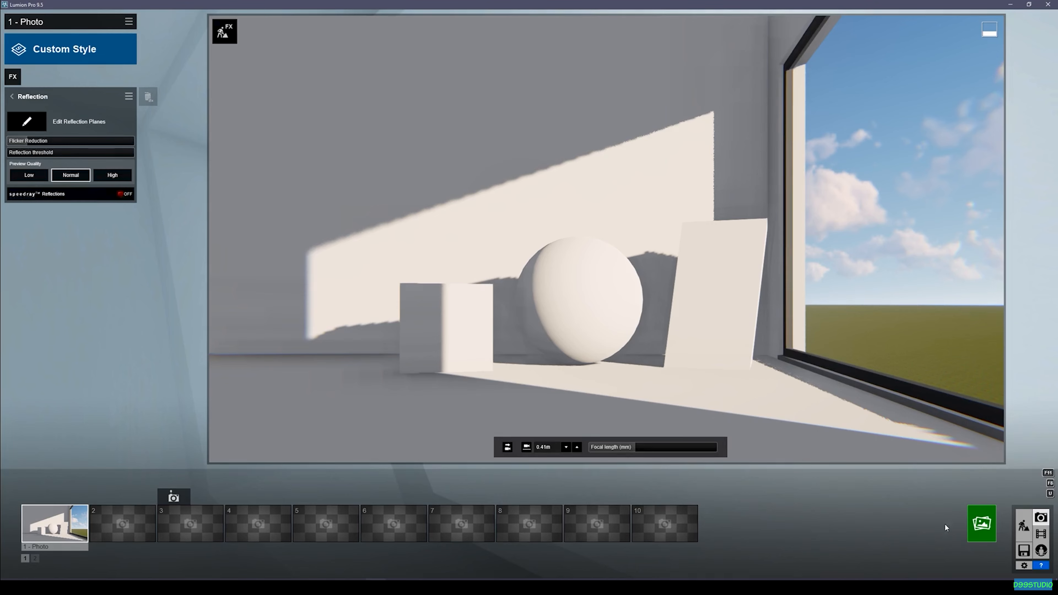
Enter Build mode and place a Reflection control from the utilities library on the room's floor near the cube.
click(1024, 526)
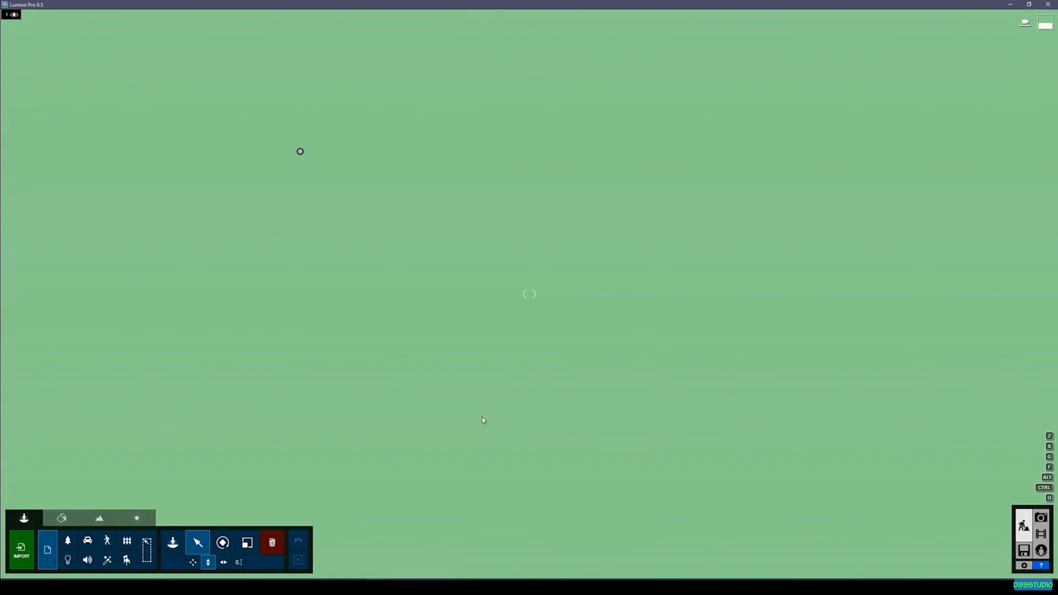
right_drag(460, 404, 388, 416)
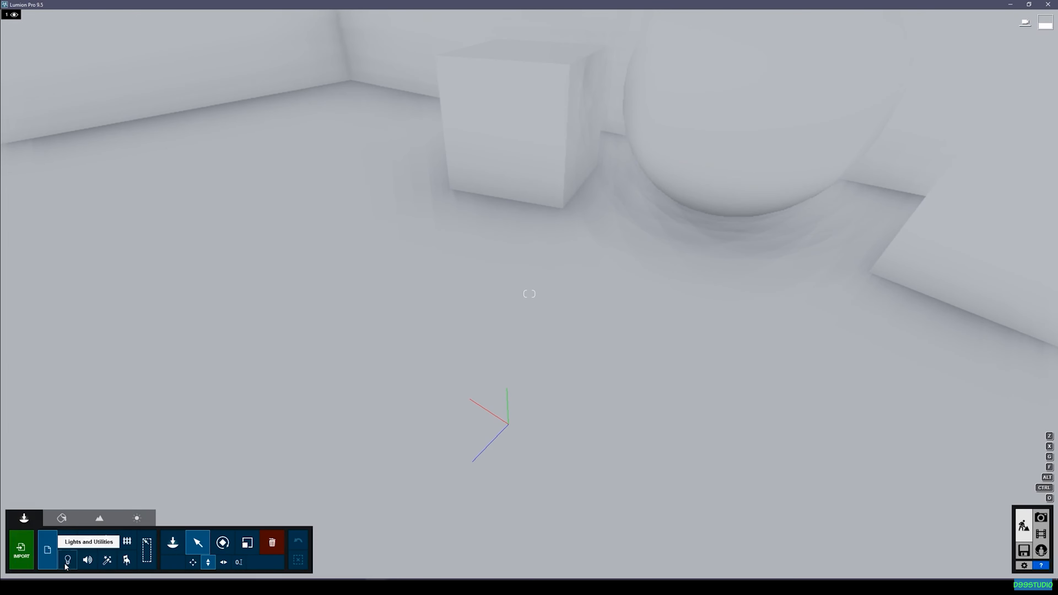
click(69, 560)
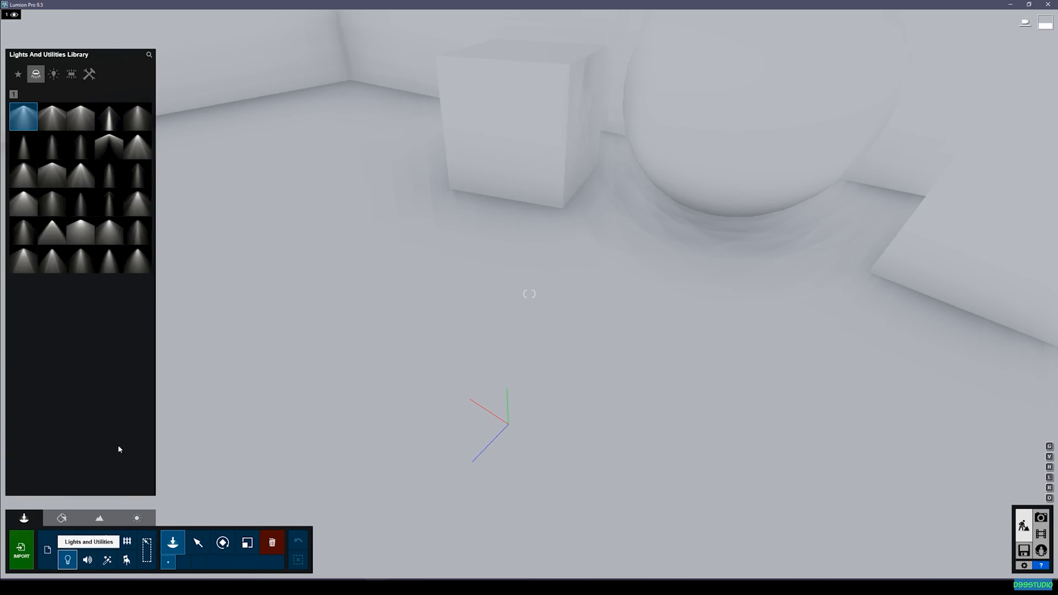
click(90, 74)
mouse_move(115, 118)
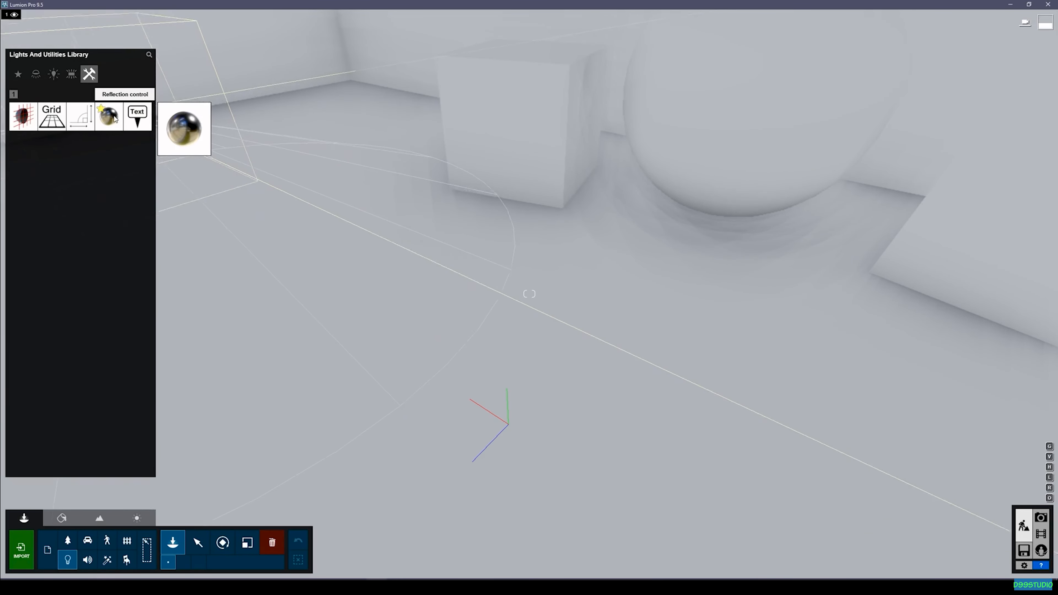
click(114, 118)
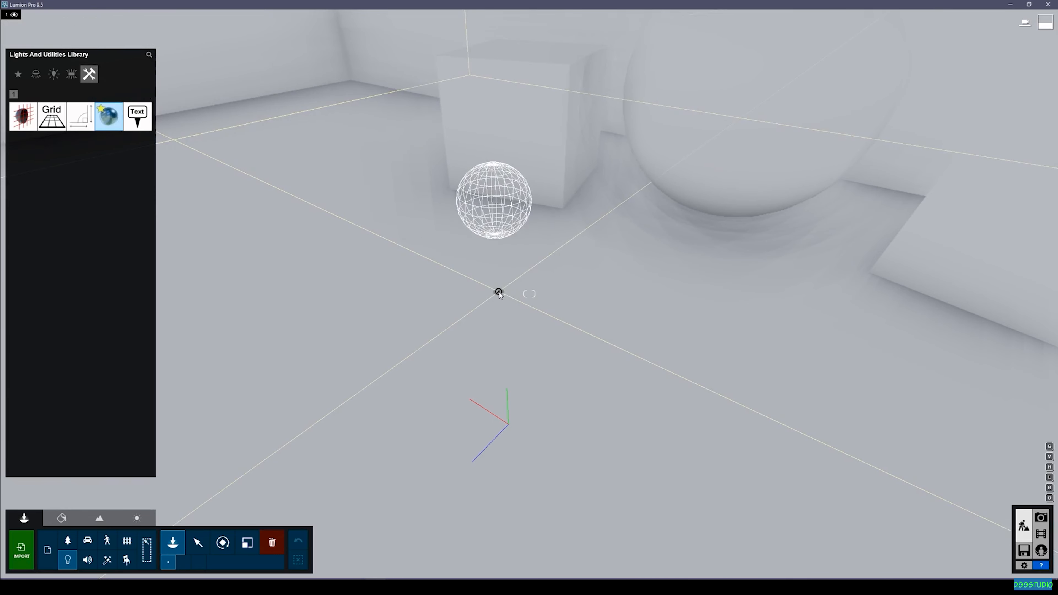
click(498, 293)
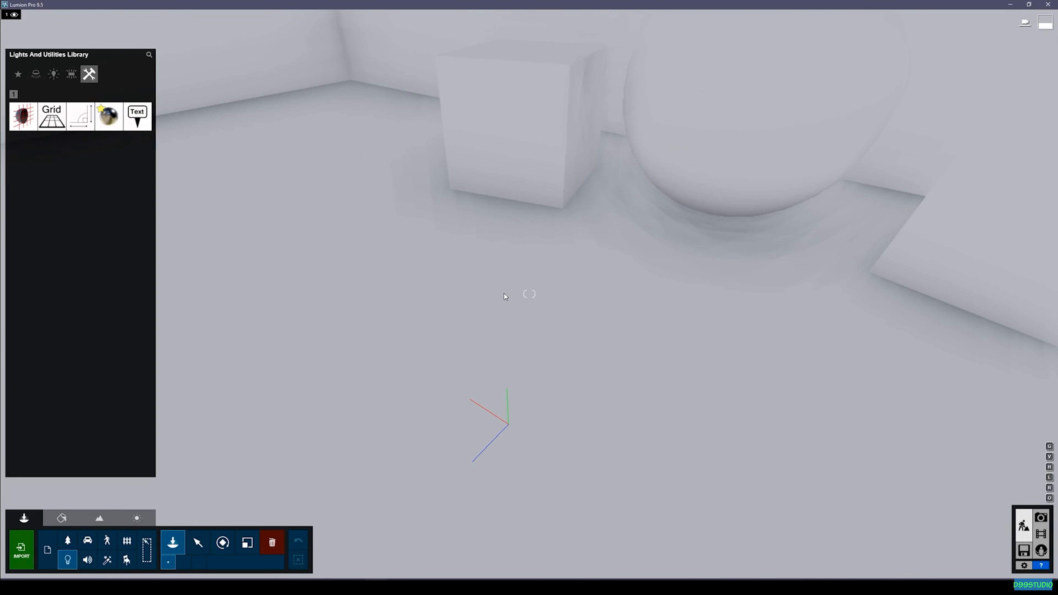
Make the room's floor material reflective with near-maximum Gloss and Reflectivity at about 1.4, and save the material changes.
click(62, 518)
click(346, 327)
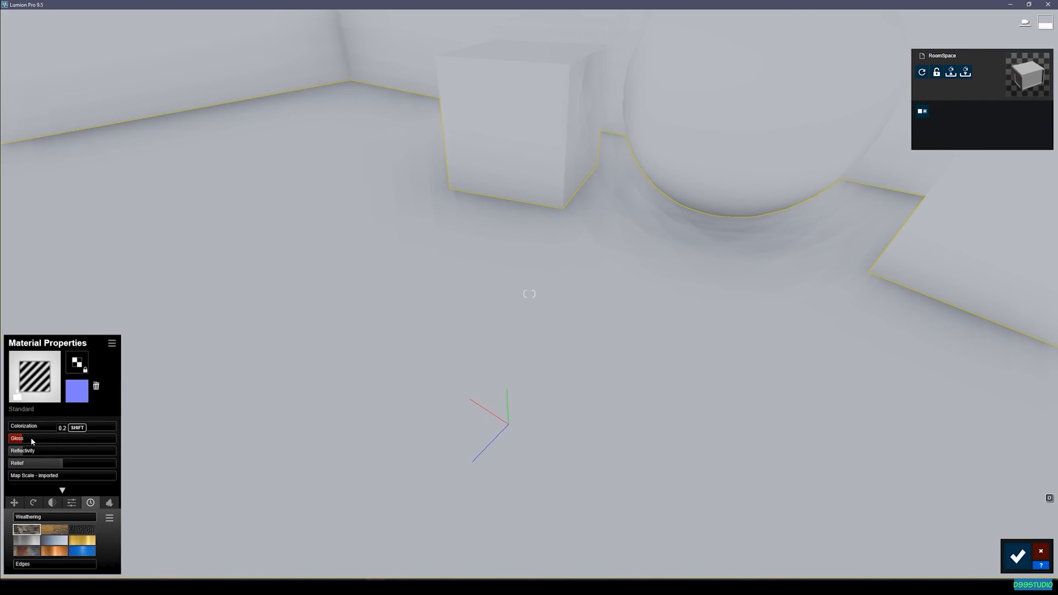
drag(24, 452, 85, 453)
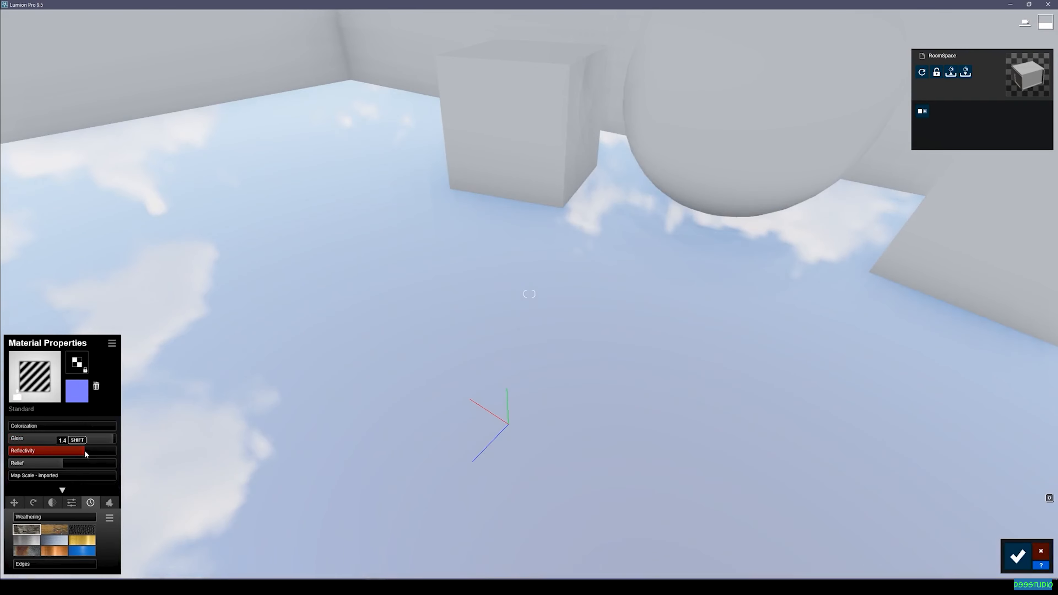
right_drag(220, 390, 367, 338)
key(a)
key(d)
key(a)
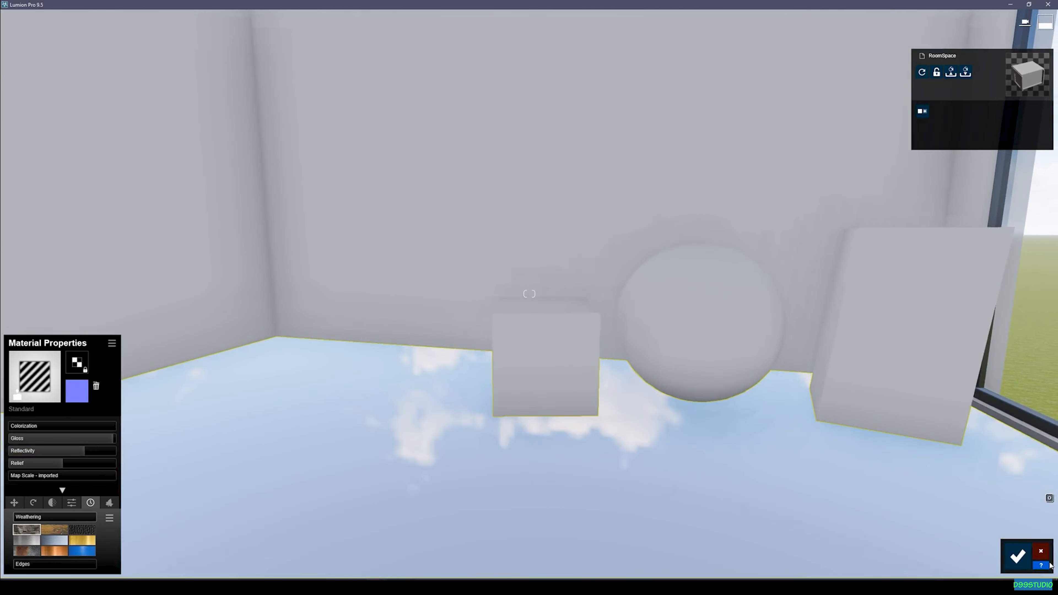
click(1018, 557)
Place a Reflection control on the reflective floor in front of the sphere and switch to object selection.
click(24, 518)
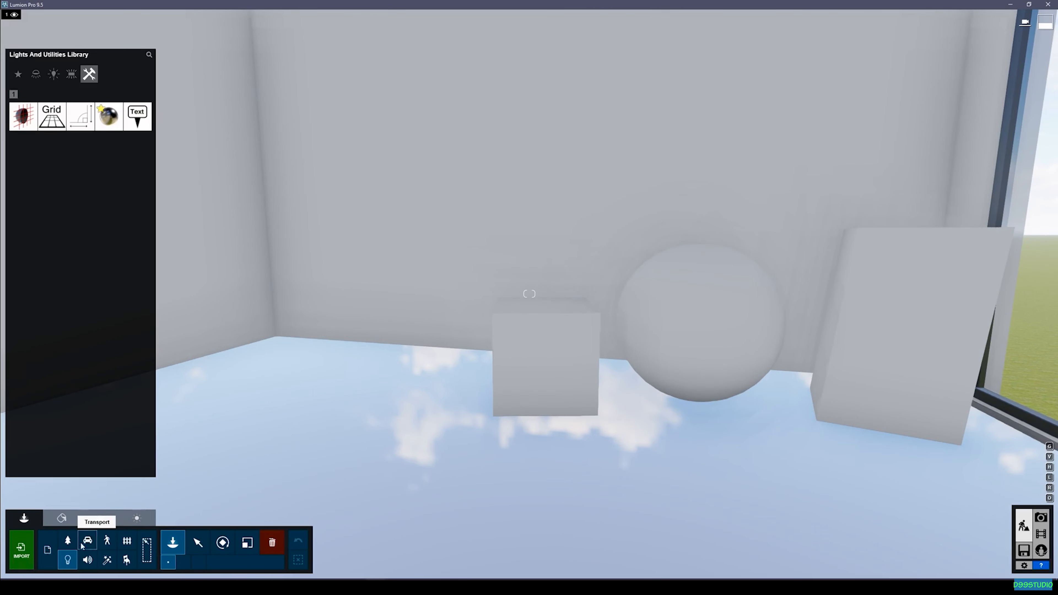
click(109, 116)
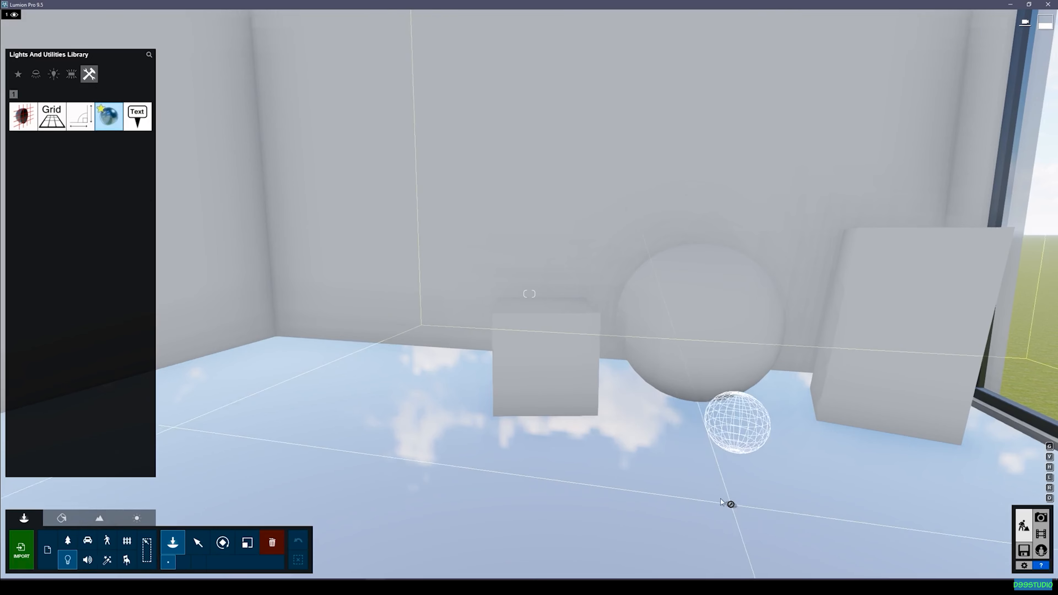
click(700, 506)
click(198, 542)
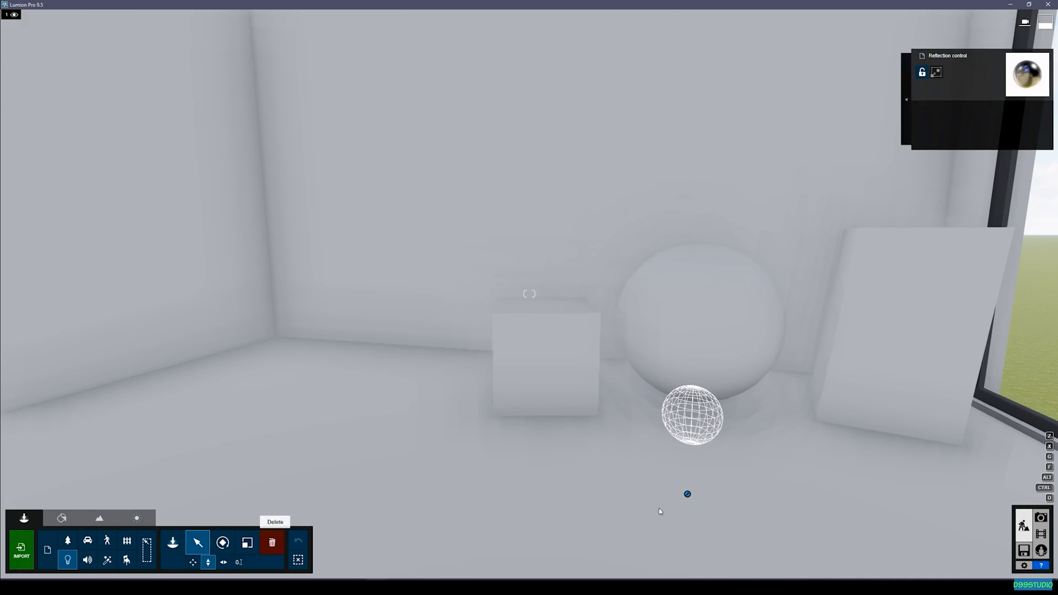
Examine the floor reflections around the Reflection control from several angles and in Photo mode from photo 1's saved camera.
key(a)
mouse_move(682, 510)
right_down()
mouse_move(791, 538)
mouse_move(775, 533)
mouse_move(834, 531)
mouse_move(708, 526)
mouse_move(673, 548)
mouse_move(637, 546)
mouse_move(679, 548)
mouse_move(797, 500)
mouse_move(709, 547)
mouse_move(654, 534)
mouse_move(688, 500)
right_up()
key(w)
key(a)
key(d)
key(s)
key(w)
key(s)
key(a)
key(w)
key(s)
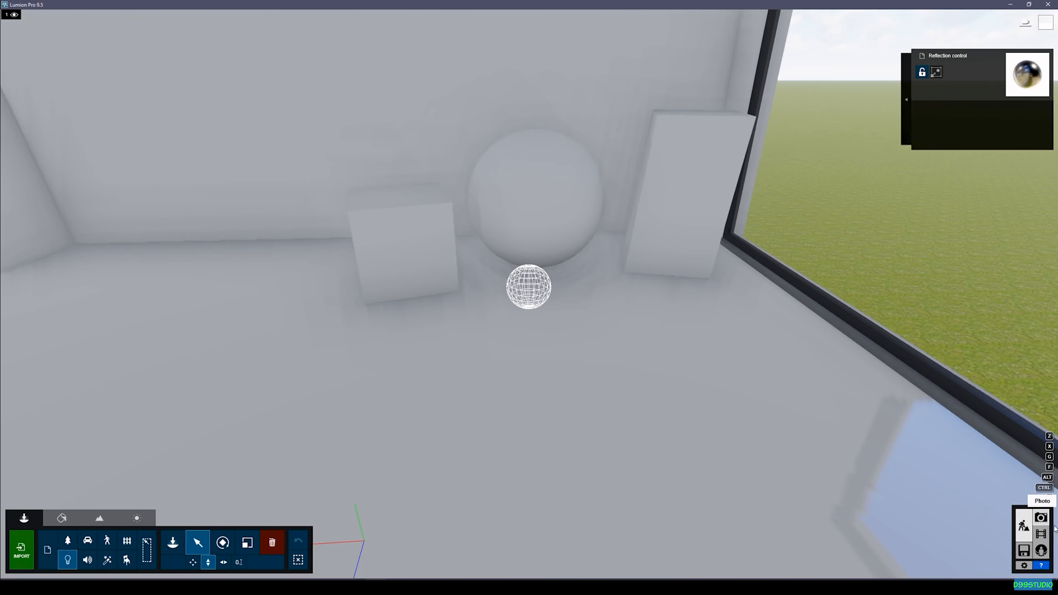
click(1041, 517)
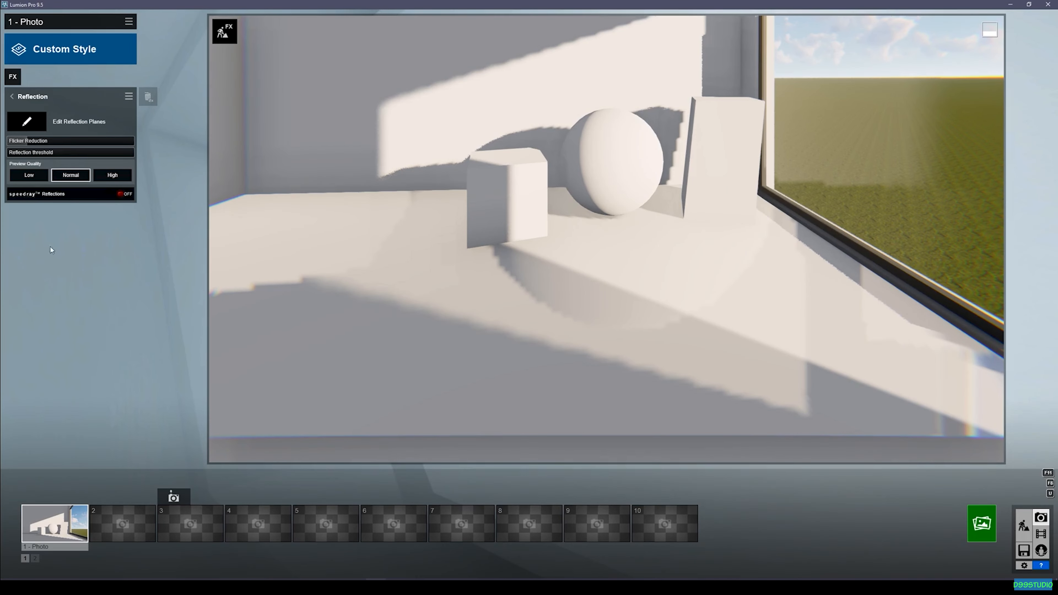
click(74, 518)
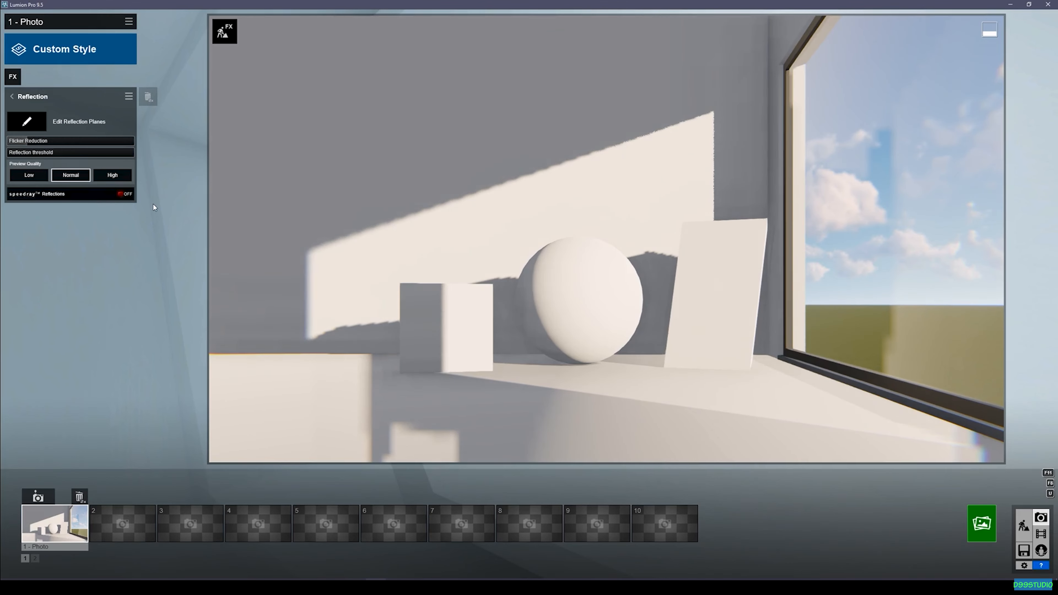
Compare Low and High preview quality for the Reflection effect, turn on Speedray reflections, and set the preview quality back to Low.
click(28, 175)
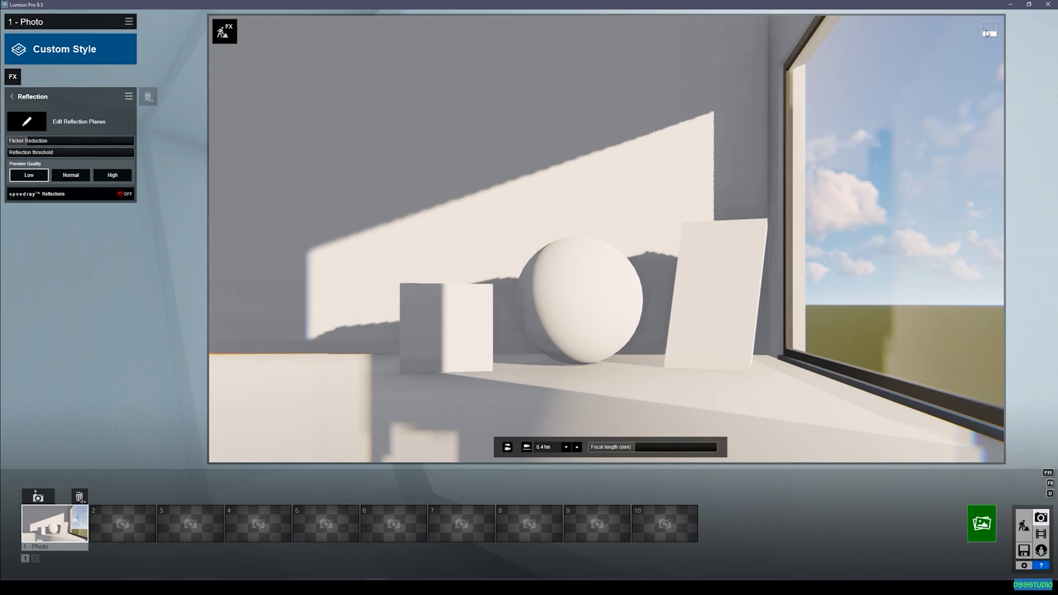
mouse_move(991, 31)
click(102, 176)
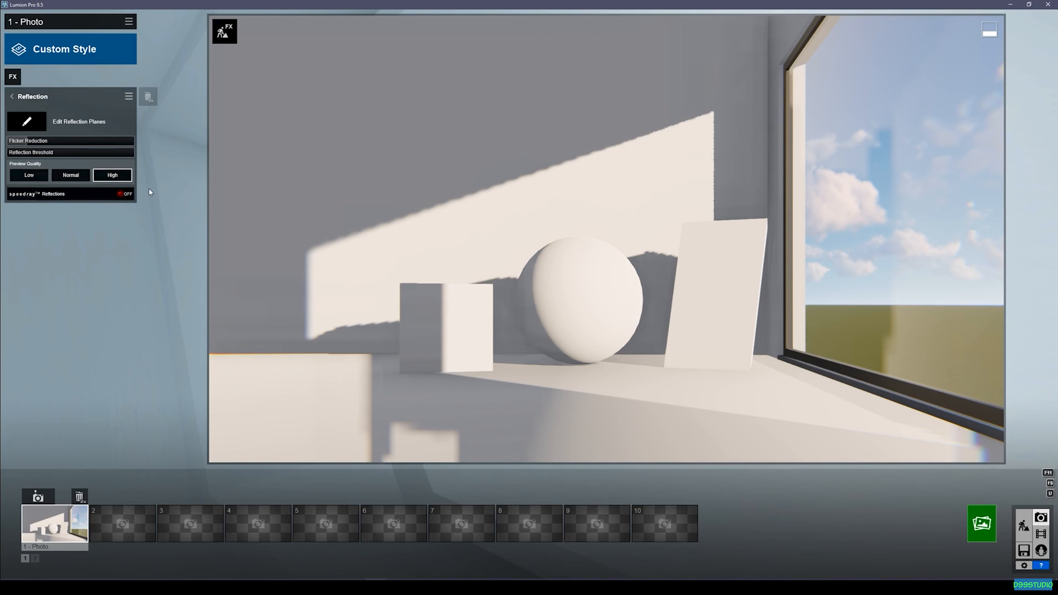
click(127, 195)
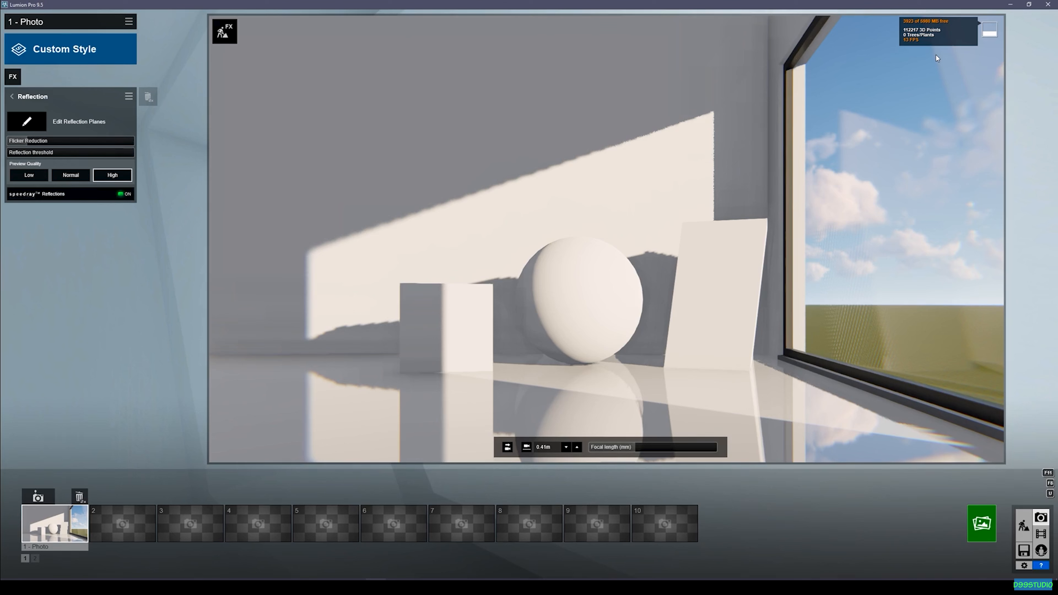
click(39, 178)
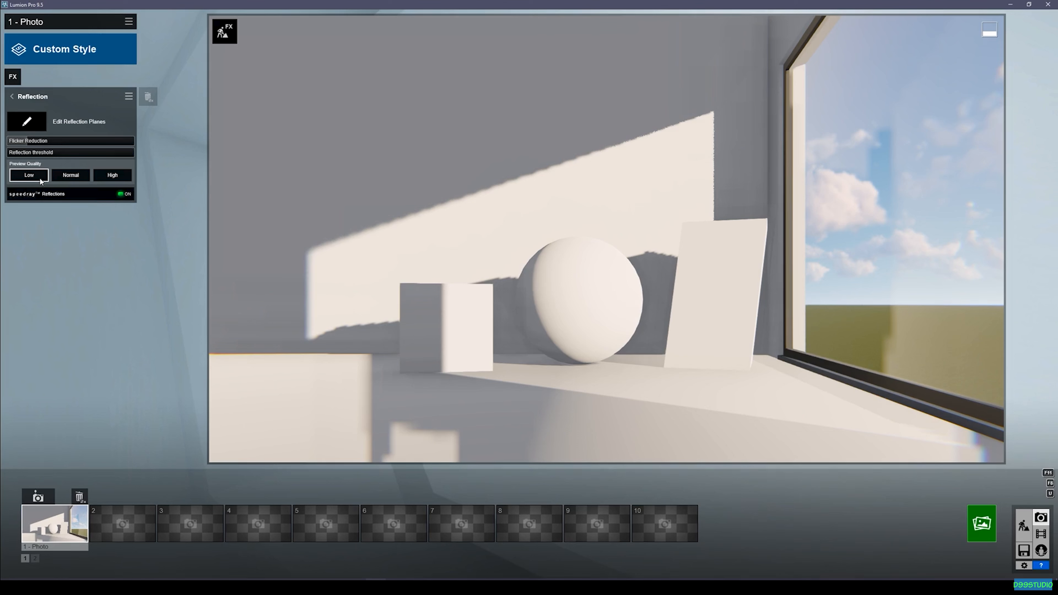
Add reflection planes to the room's floor and the window glass, and return to the photo effects.
click(35, 125)
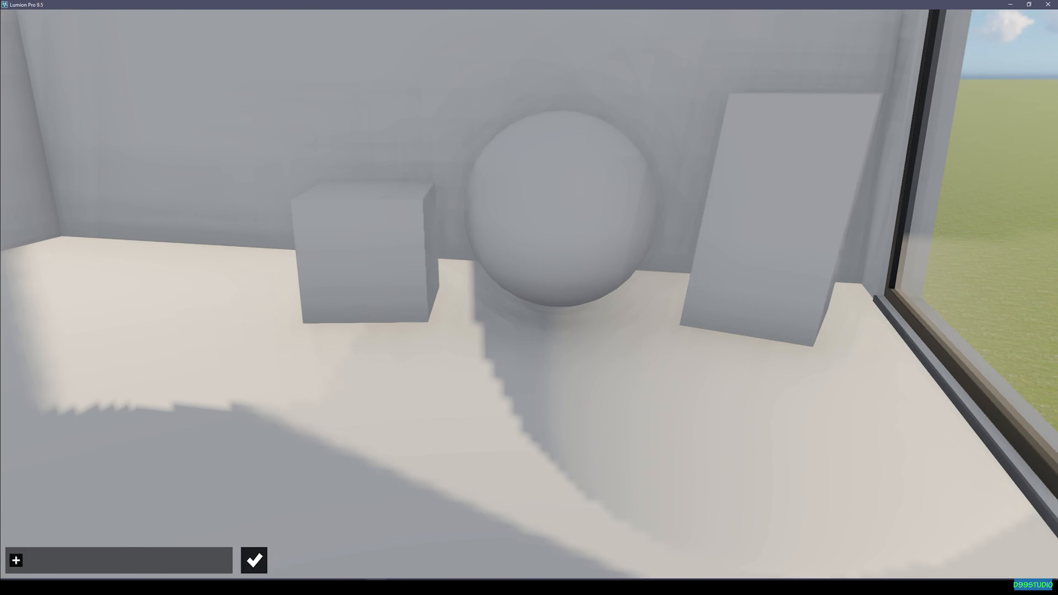
click(16, 560)
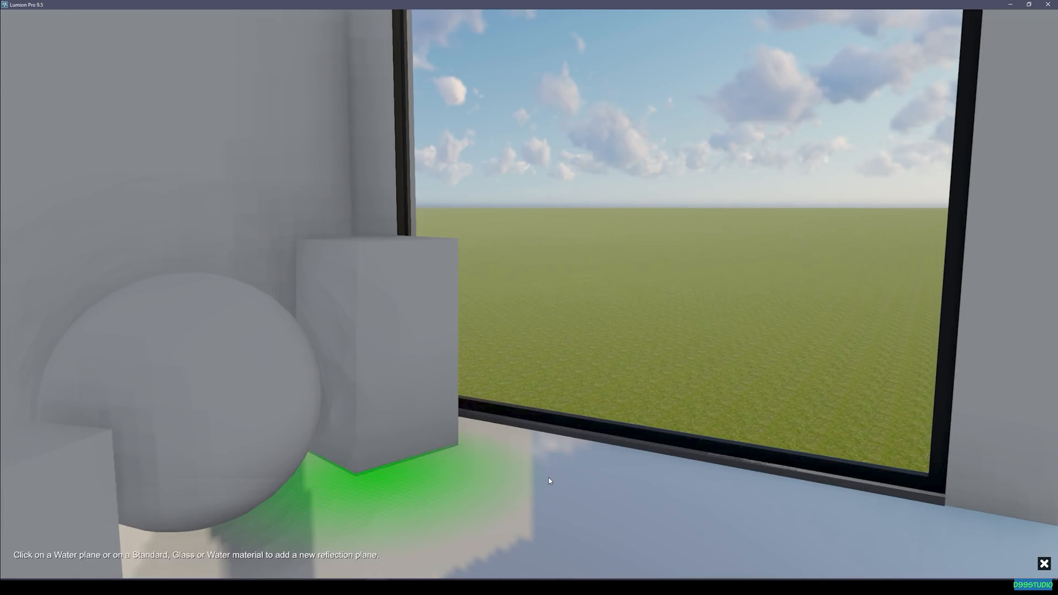
click(550, 479)
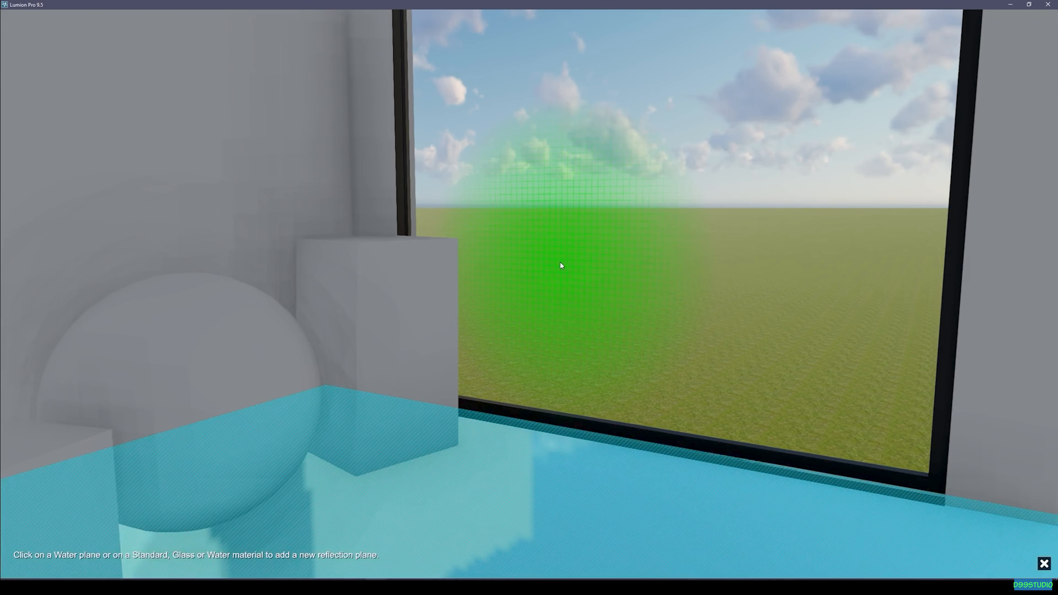
click(560, 261)
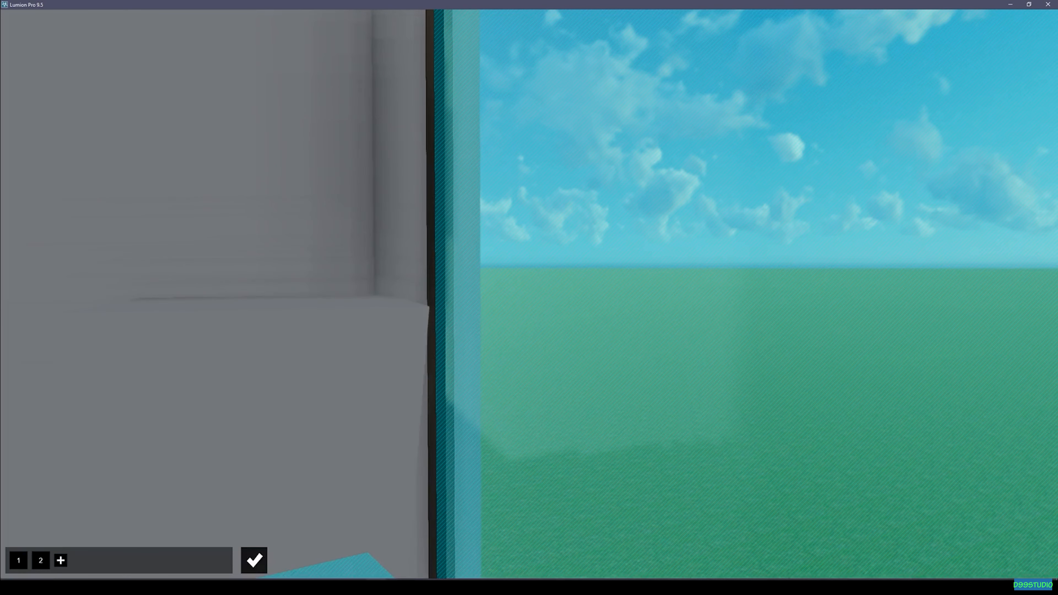
right_drag(560, 262, 508, 262)
key(d)
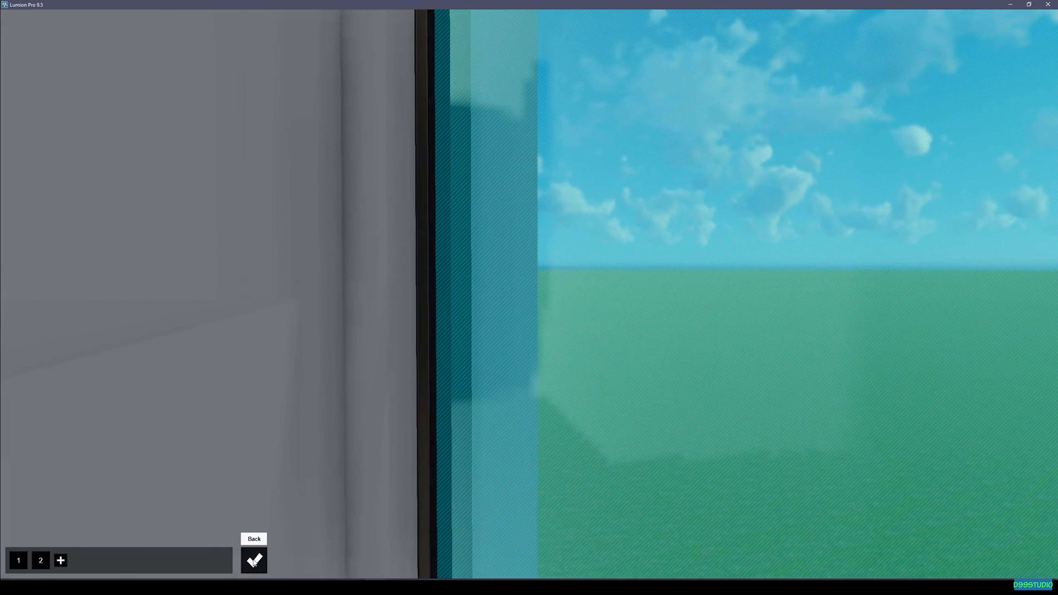
click(254, 560)
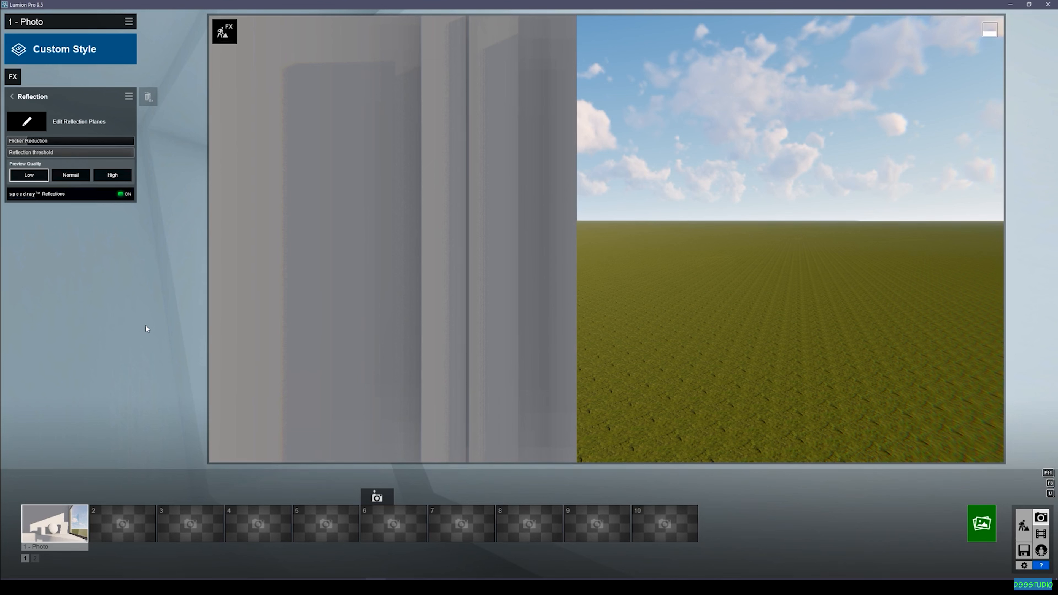
Examine the window's reflection in the photo preview and its reflection plane in the plane editor from several angles.
right_drag(369, 311, 418, 291)
key(s)
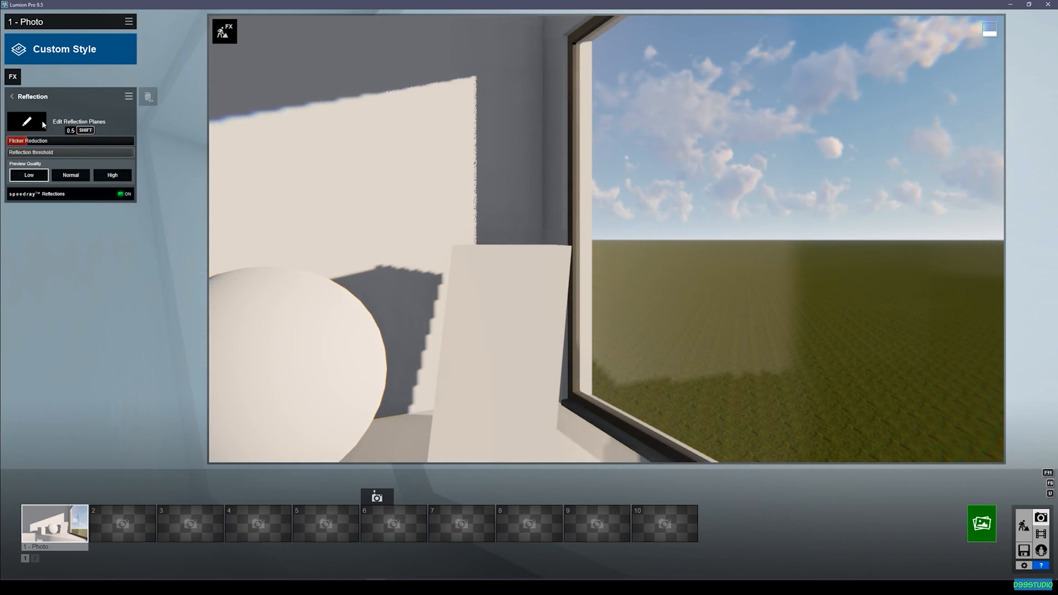
click(42, 120)
key(w)
right_drag(529, 298, 569, 160)
key(s)
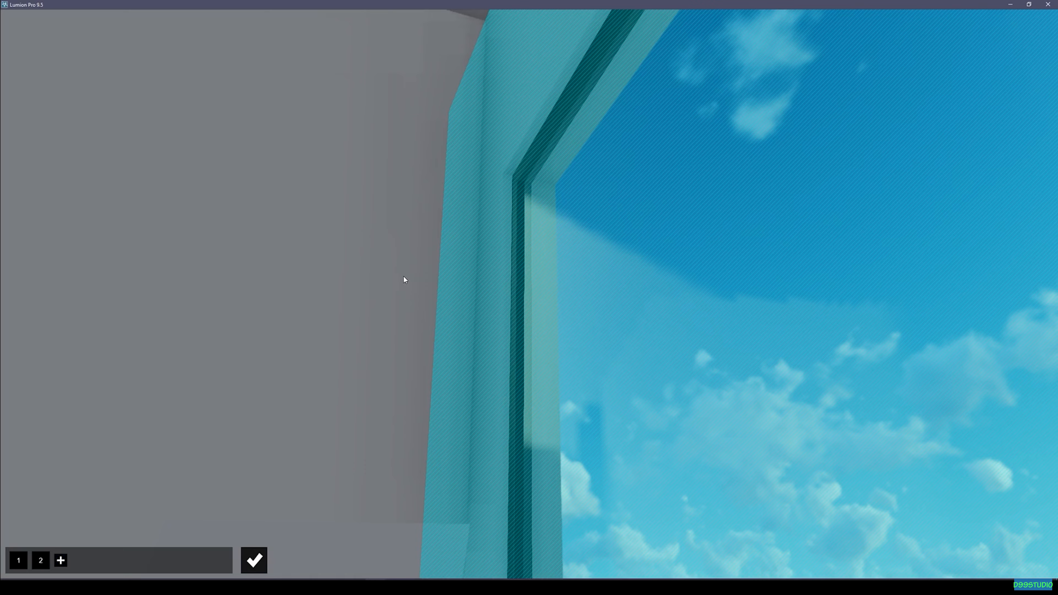
right_drag(358, 401, 242, 503)
key(s)
click(253, 562)
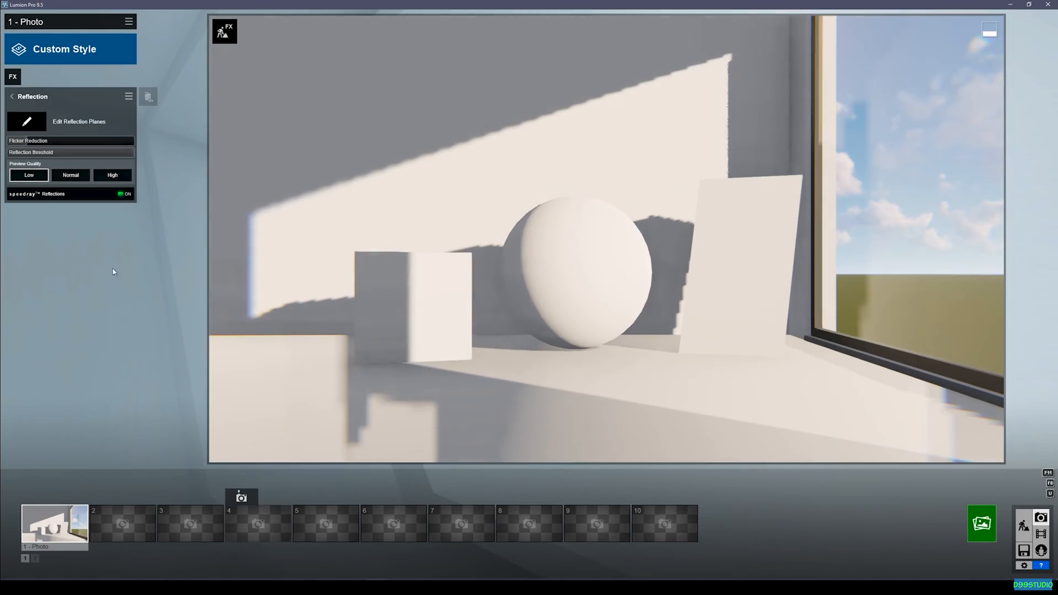
Add the Sky Light 2 effect to photo 1 and raise its Brightness to the maximum.
click(14, 78)
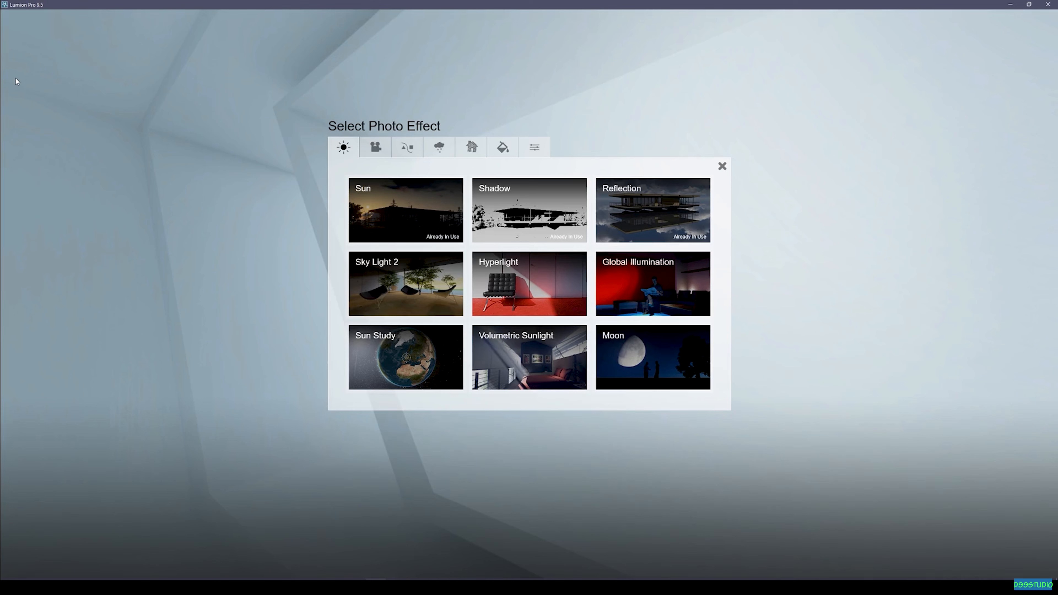
click(424, 275)
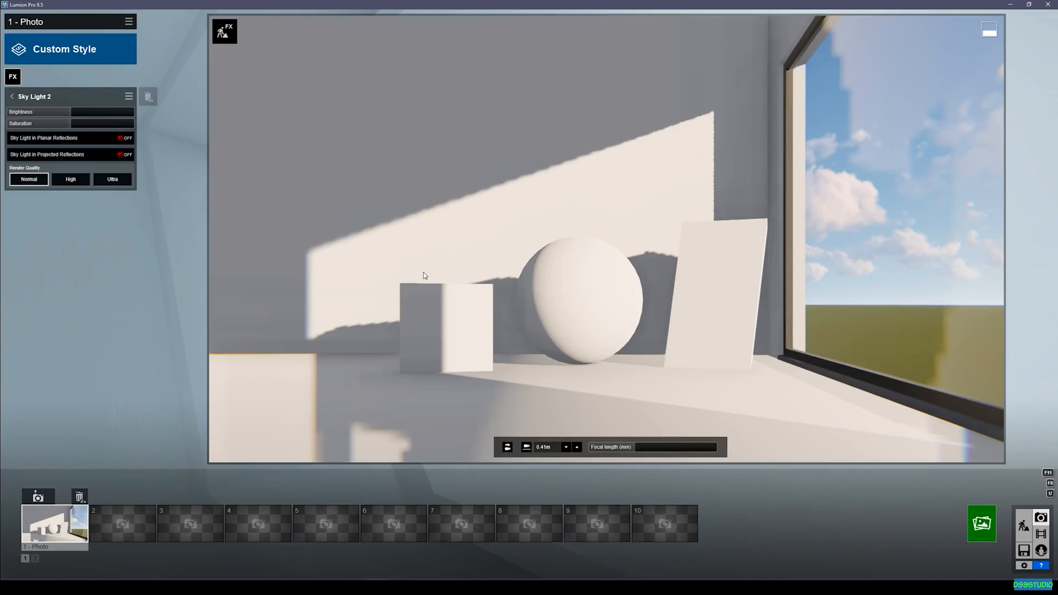
mouse_move(75, 114)
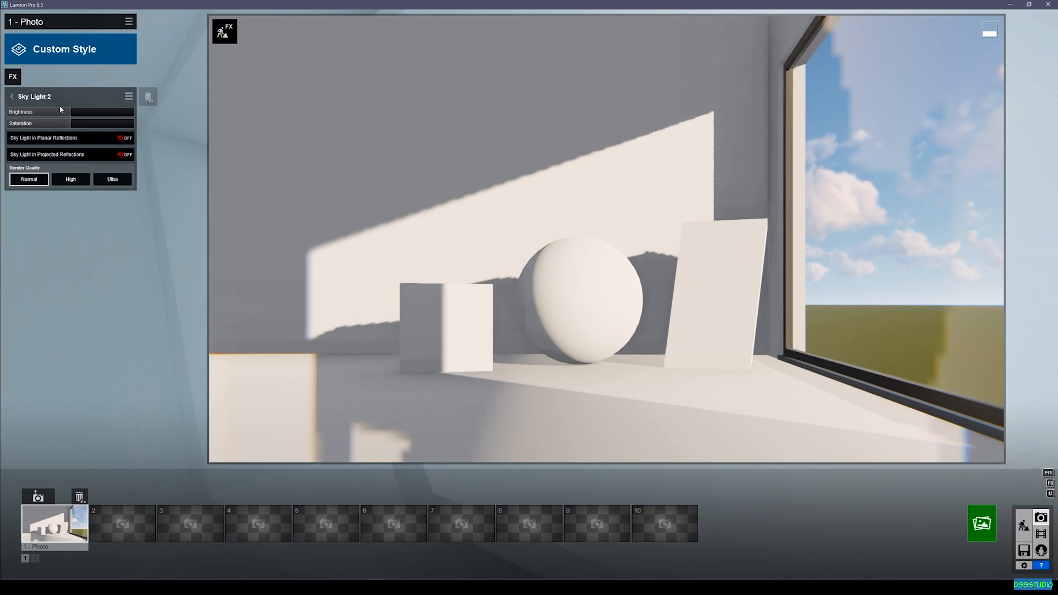
drag(72, 111, 161, 113)
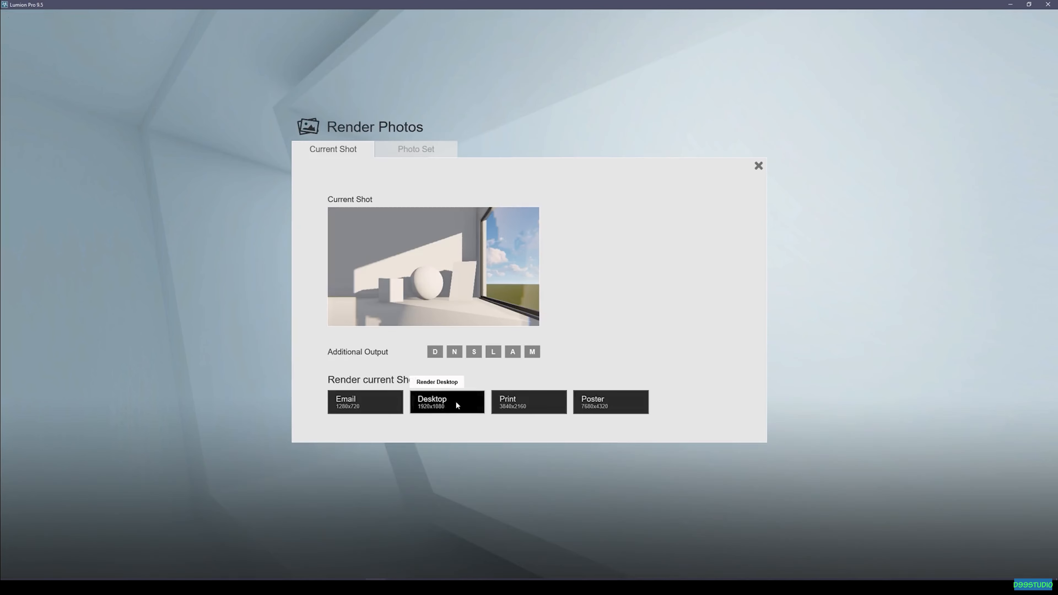
Render the current shot at Desktop size, 1920x1080, and save it as 12.jpg in the Effects Example folder.
click(456, 402)
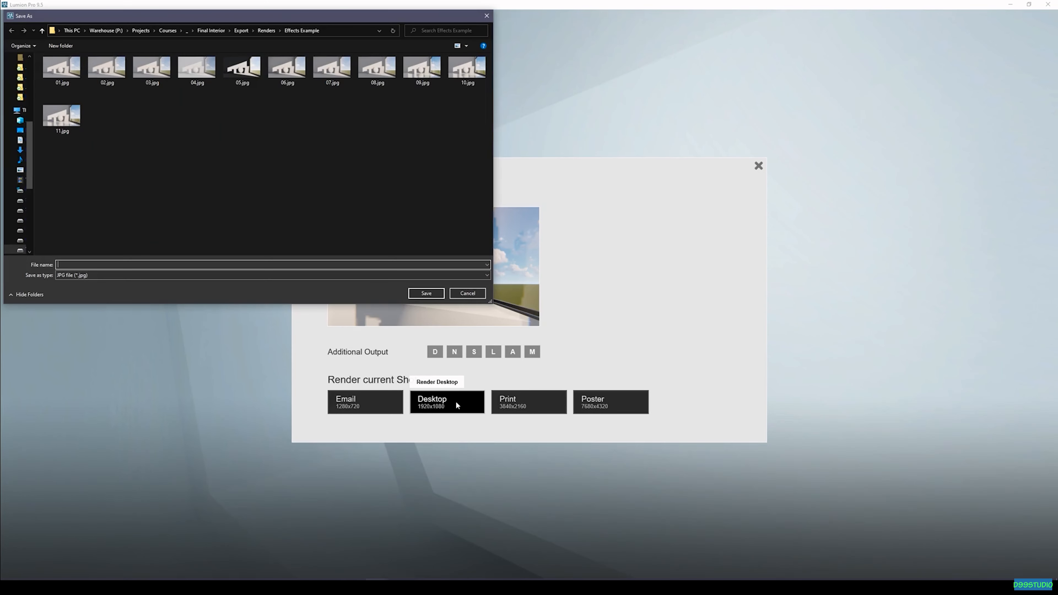
text(12-)
key(Return)
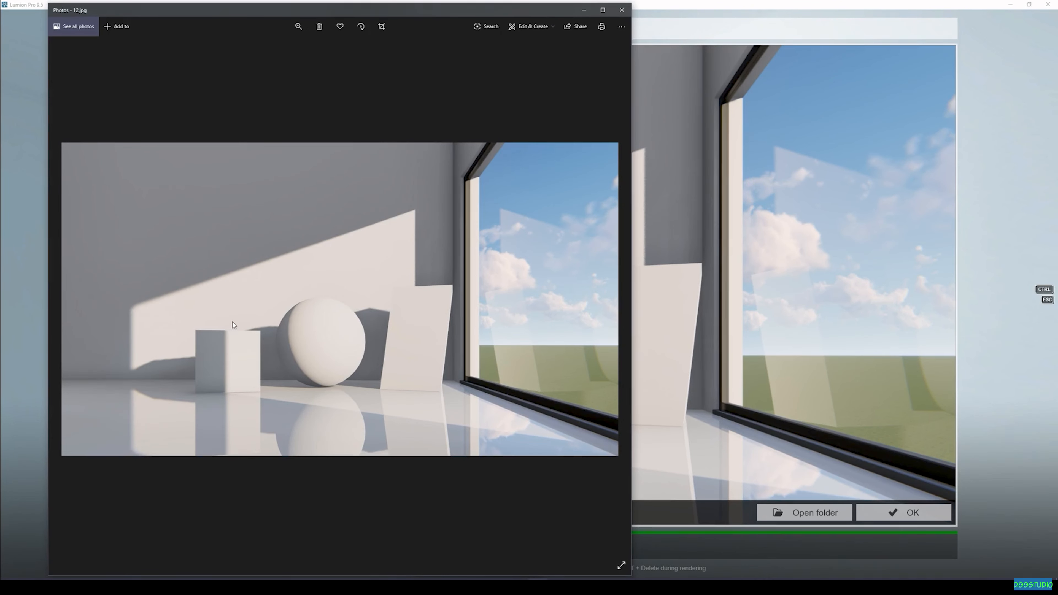
Compare renders 11.jpg and 12.jpg in the Photos viewer, close it, and dismiss the finished render.
key(Left)
key(Right)
key(Left)
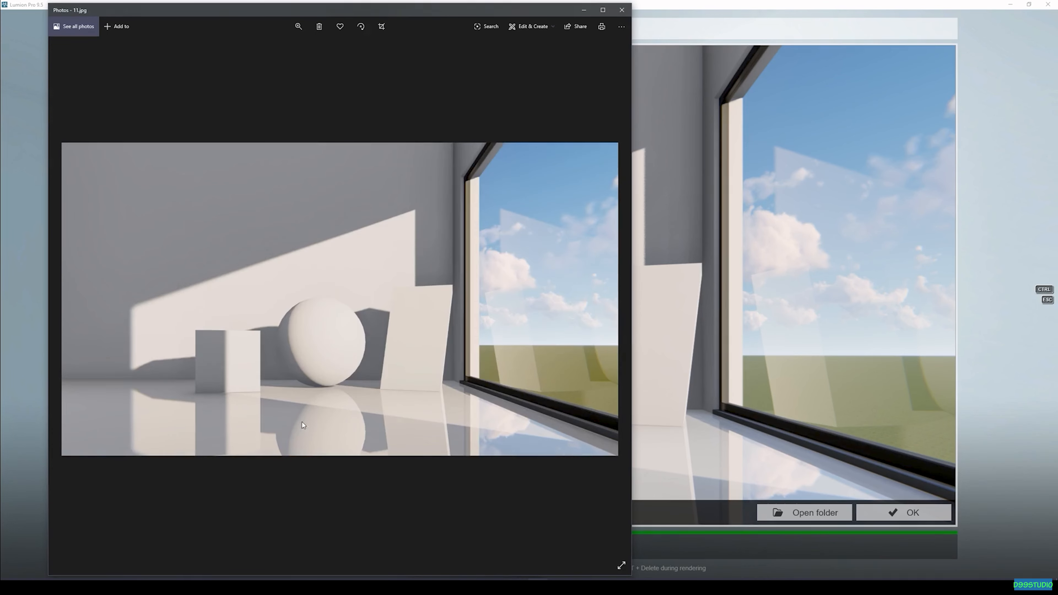
key(Right)
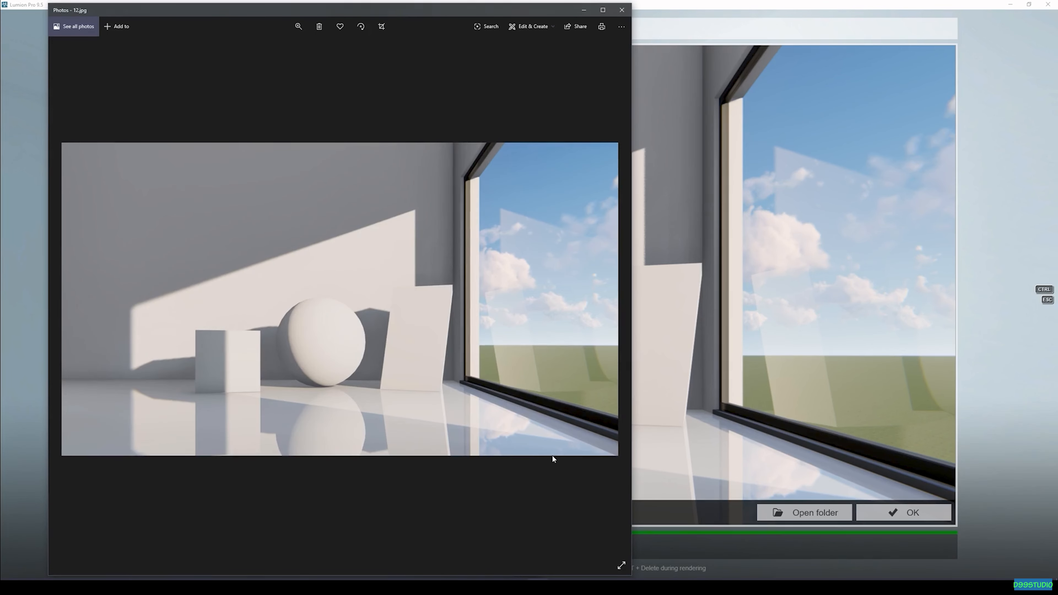
click(621, 10)
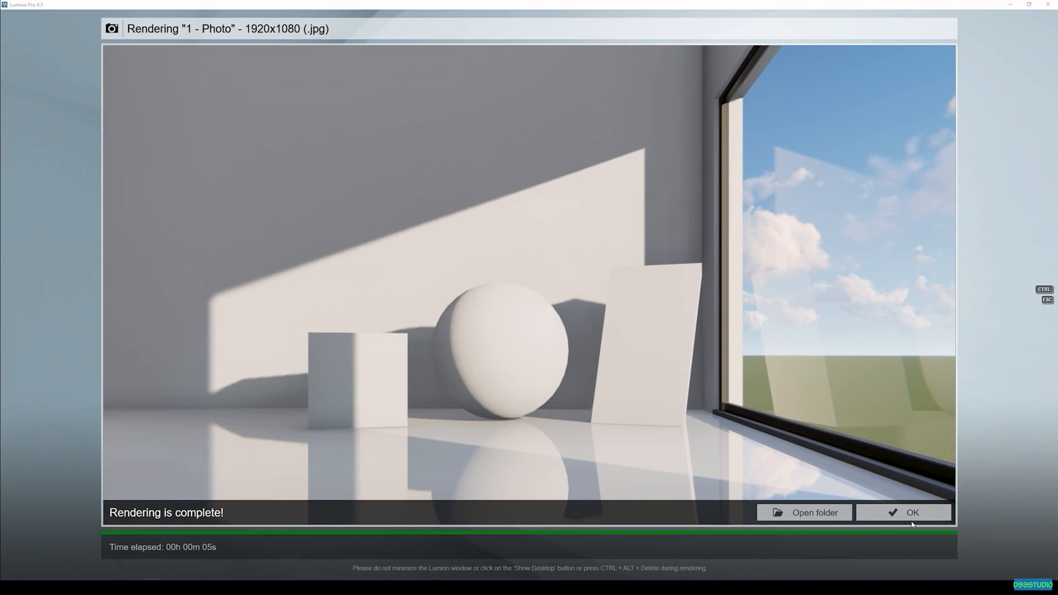
click(912, 518)
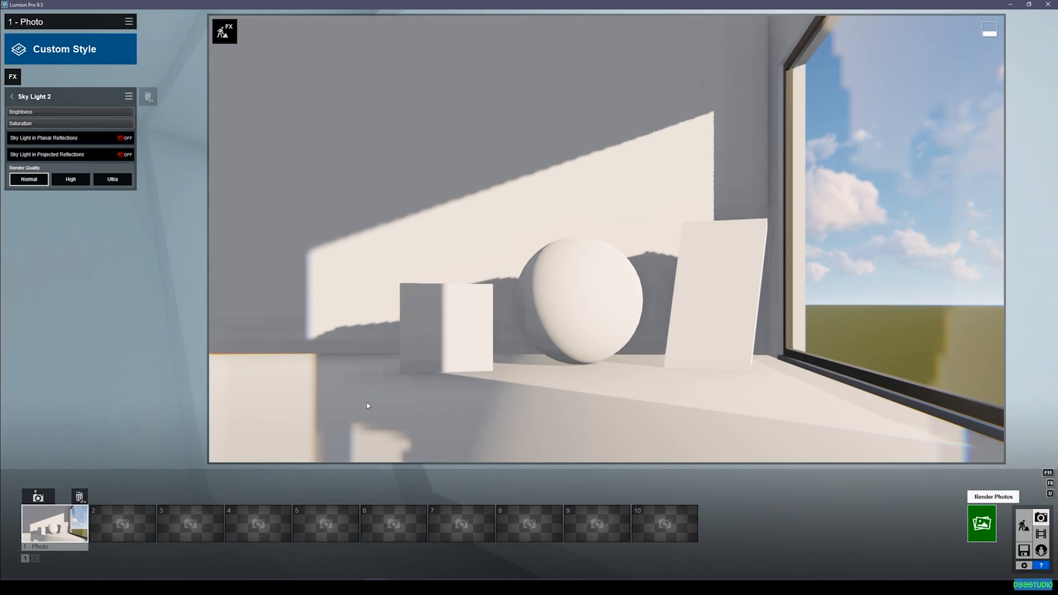
Render the current shot with Sky Light 2 Saturation at maximum at 1920x1080 and save it as 13.jpg.
click(982, 524)
click(456, 407)
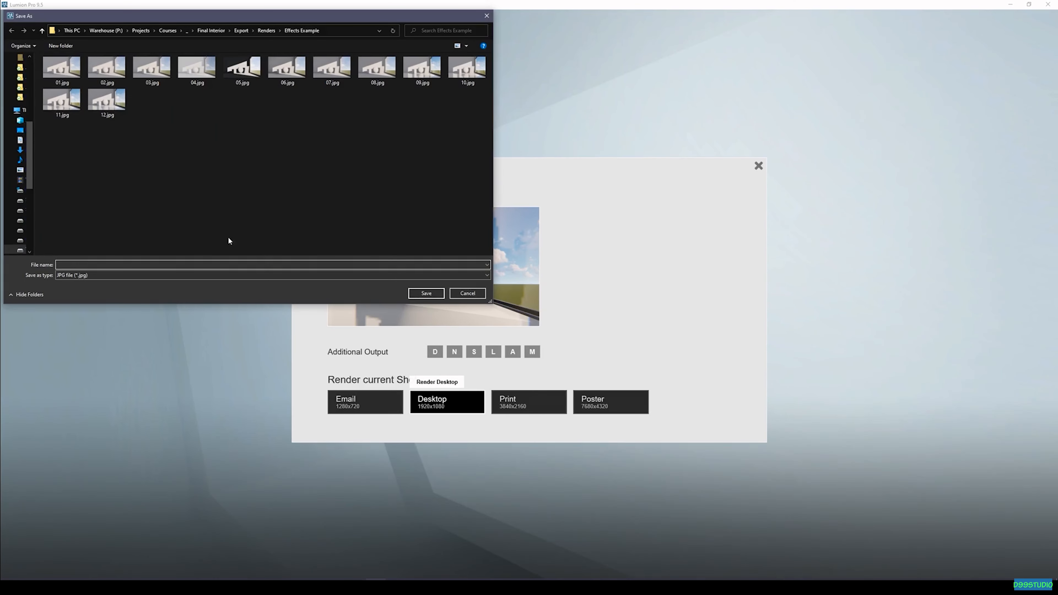
text(13)
key(Return)
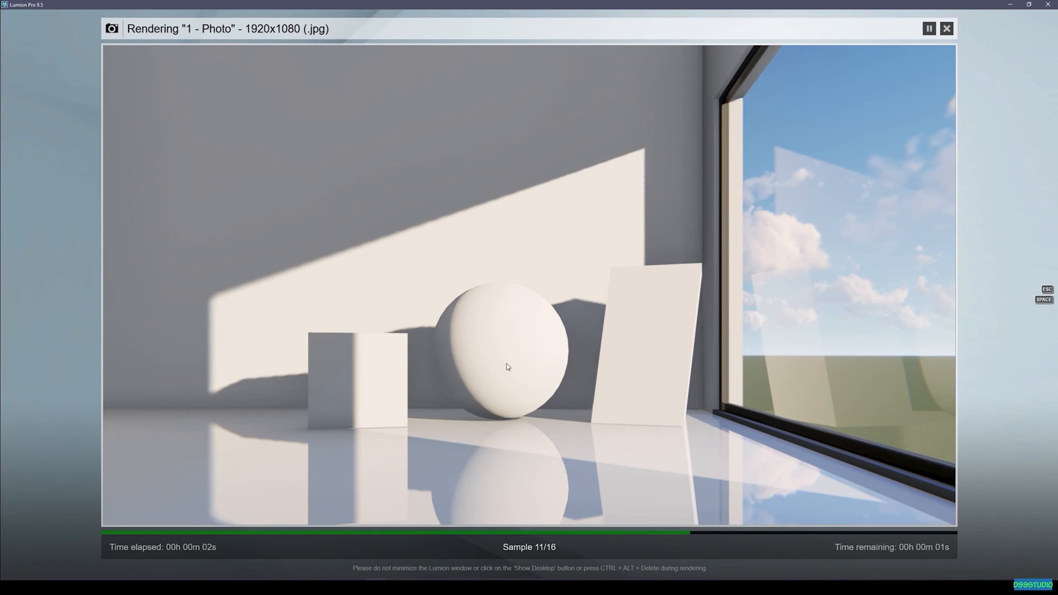
Compare render 13.jpg with the previous image in the Photos viewer, close it, and dismiss the finished render.
click(152, 587)
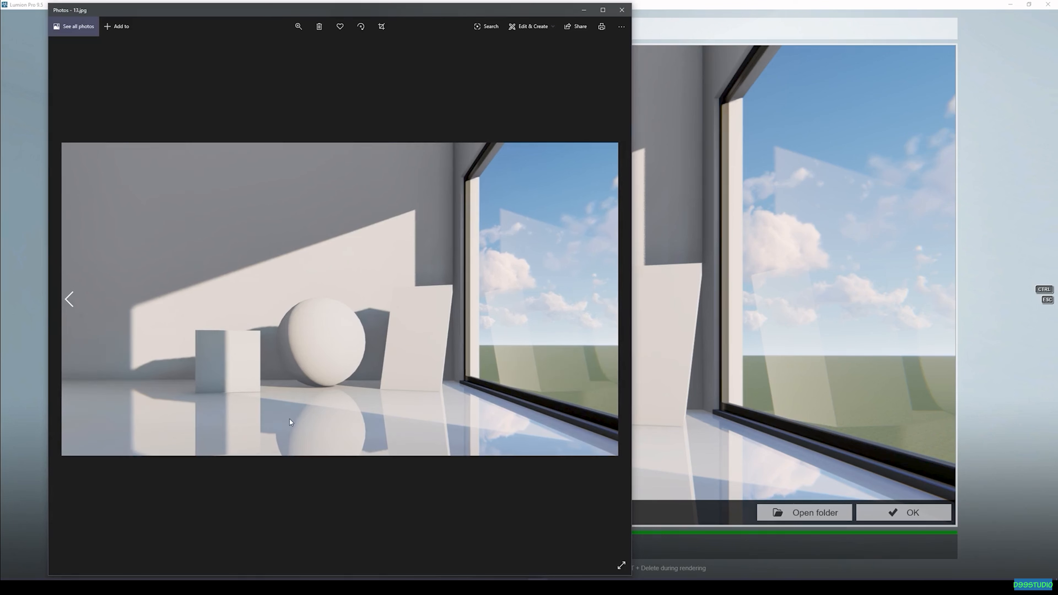
scroll(292, 425, up, 1)
scroll(287, 421, down, 1)
click(622, 10)
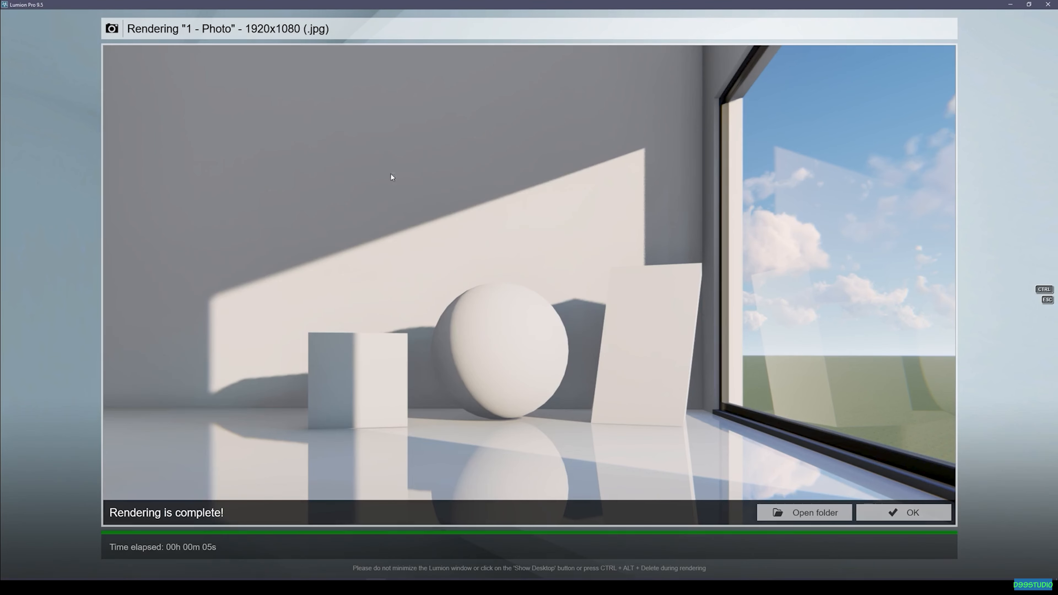
click(869, 509)
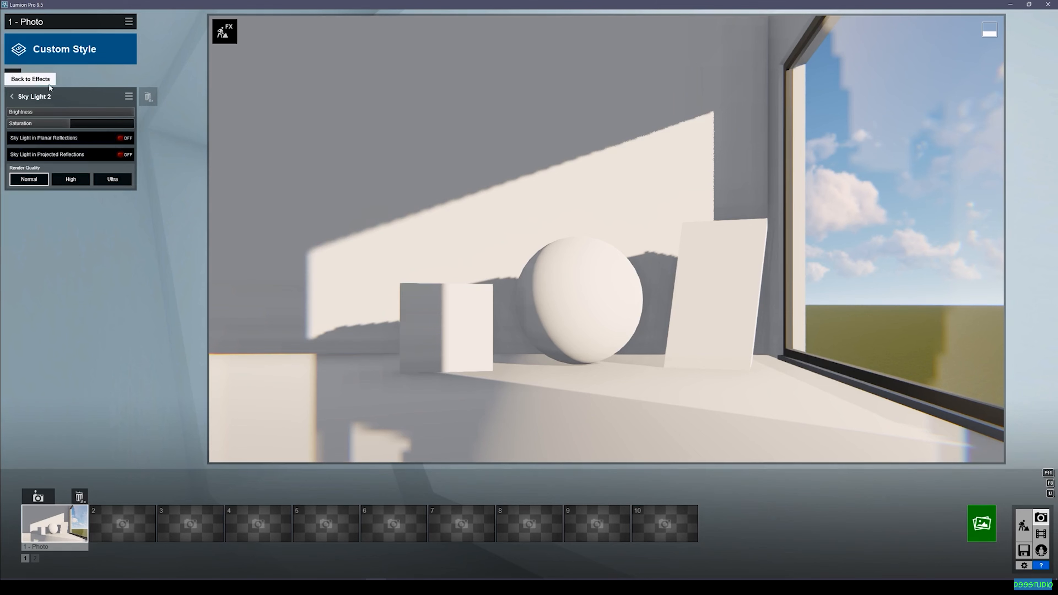
Add the Hyperlight effect to photo 1.
click(12, 77)
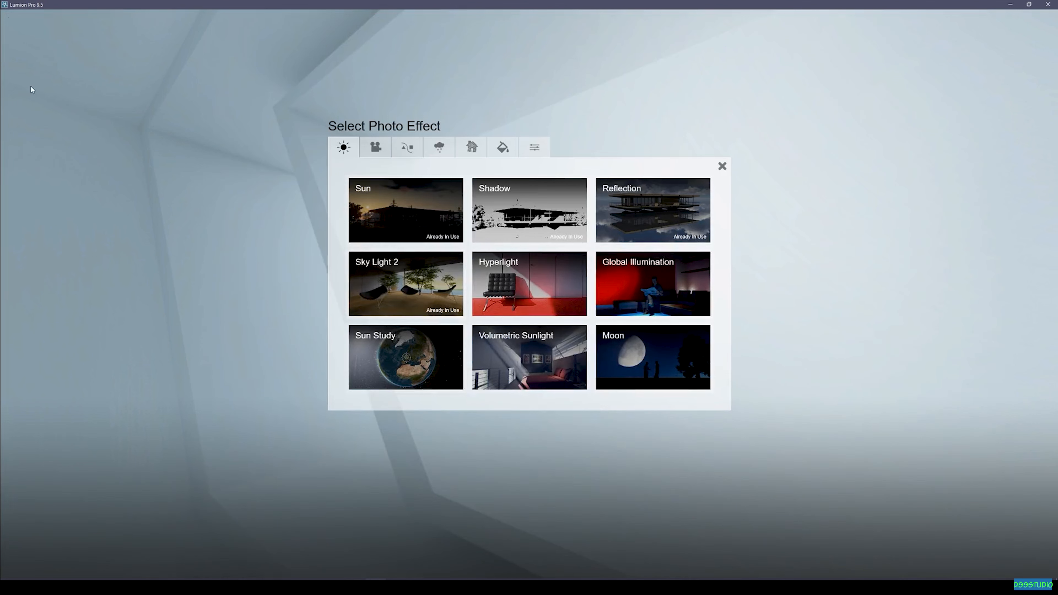
click(539, 273)
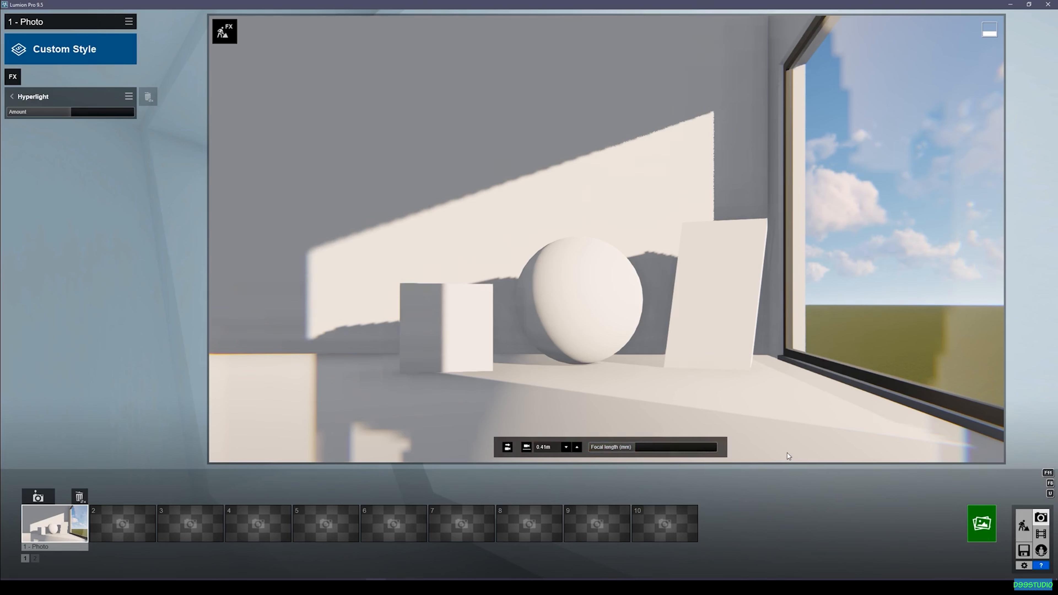
In Build mode, colorize the sphere's material red and the box and slab material green, and save the material changes.
click(1025, 524)
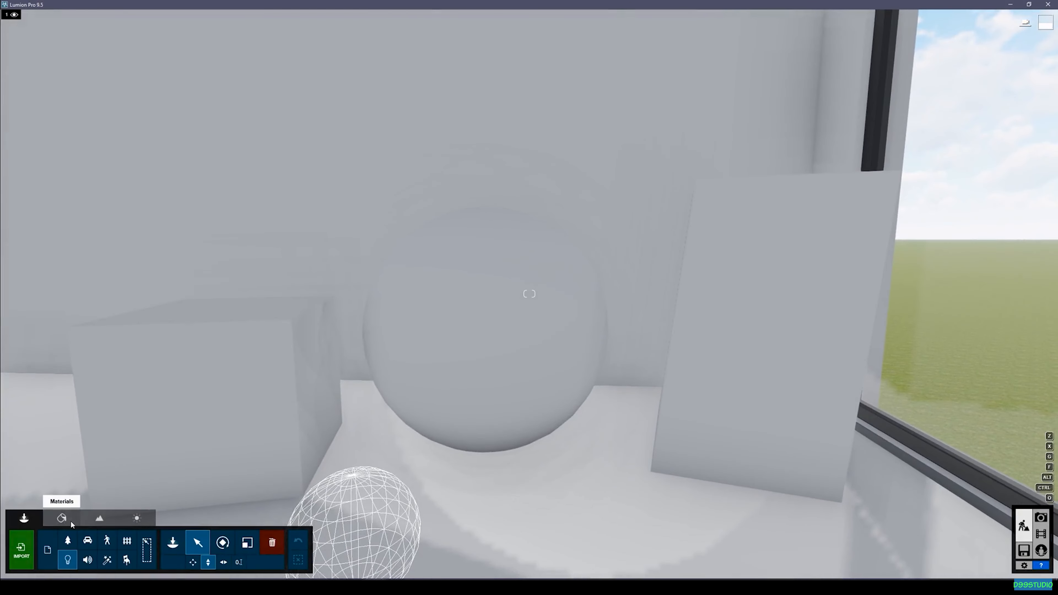
click(63, 518)
click(504, 361)
drag(17, 425, 187, 422)
mouse_move(22, 426)
mouse_down()
mouse_move(186, 420)
mouse_move(147, 430)
mouse_up()
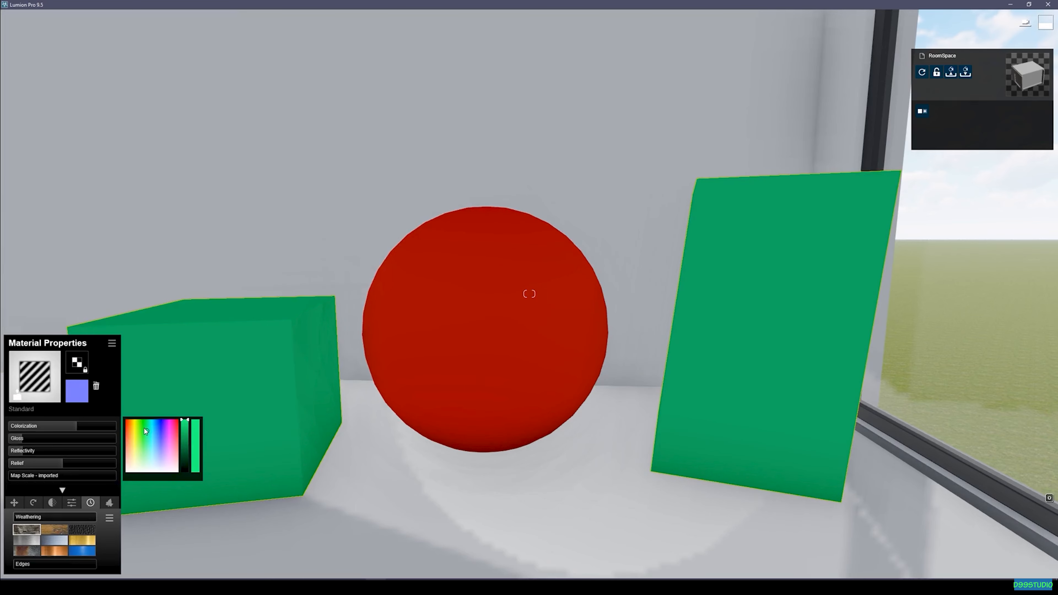
drag(145, 429, 146, 424)
click(1019, 548)
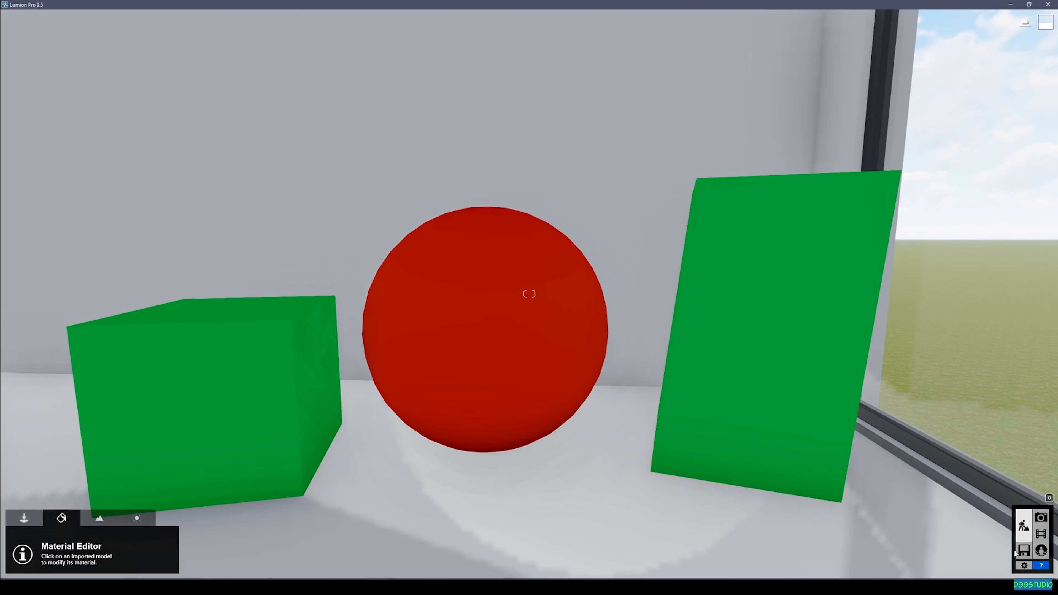
Return to Photo mode and restore photo 1's saved camera.
click(1041, 519)
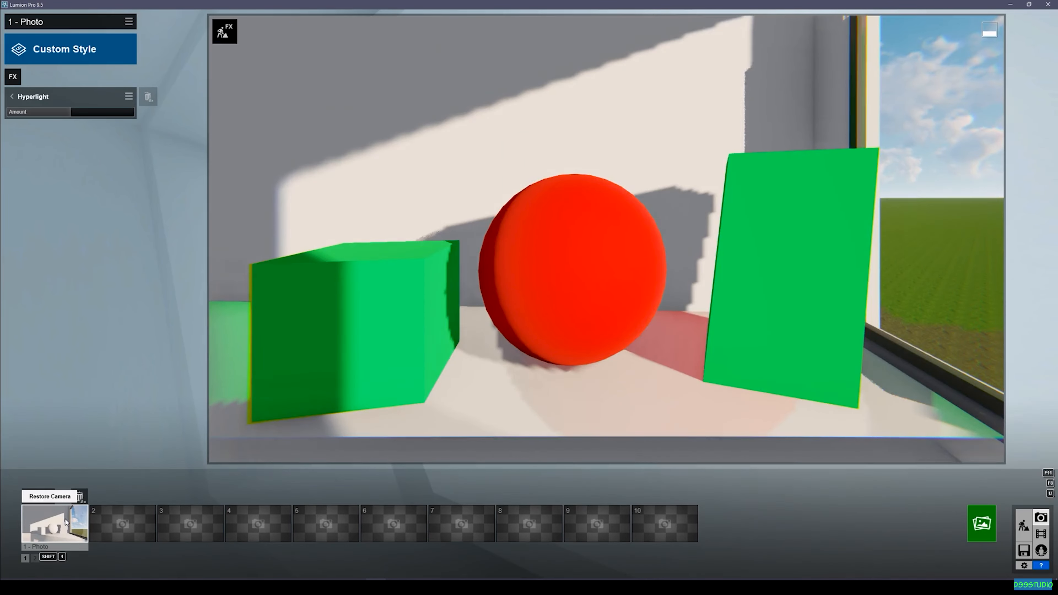
click(65, 519)
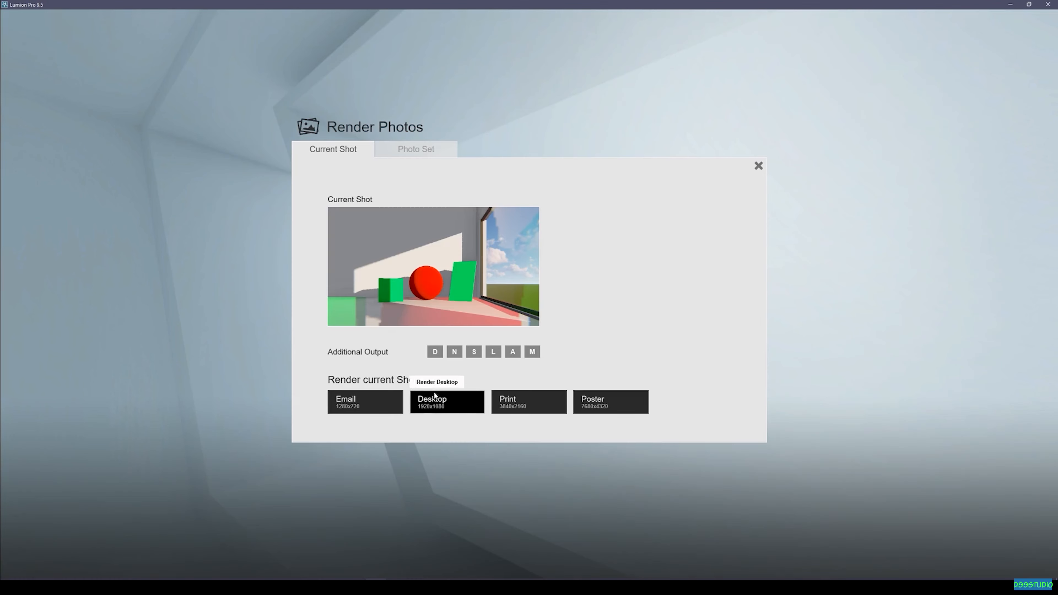
Render photo 1 at Desktop size (1920x1080) as 14.jpg and dismiss the finished render.
click(435, 405)
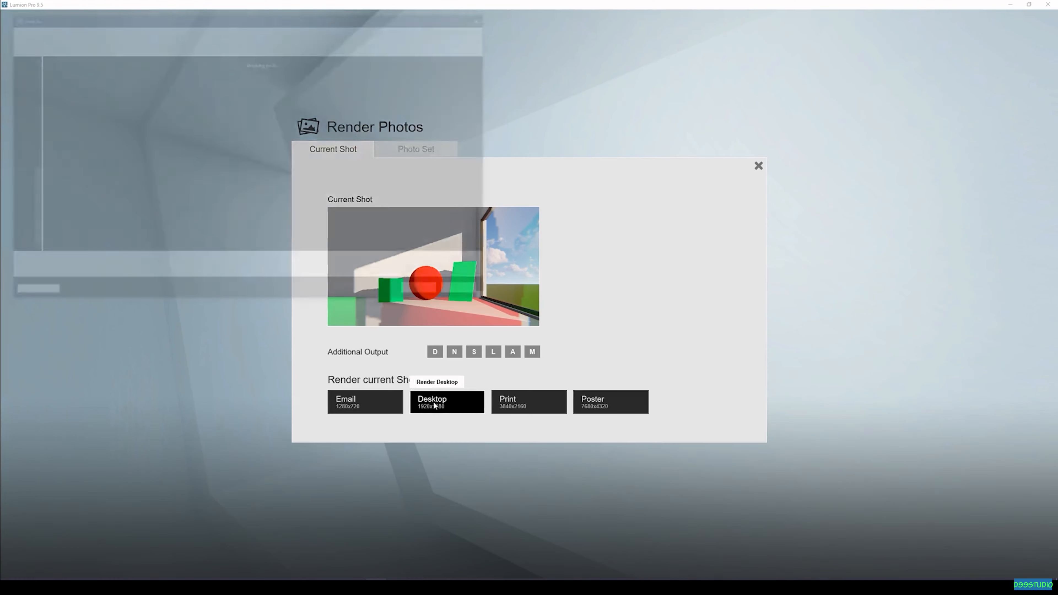
text(14)
key(Return)
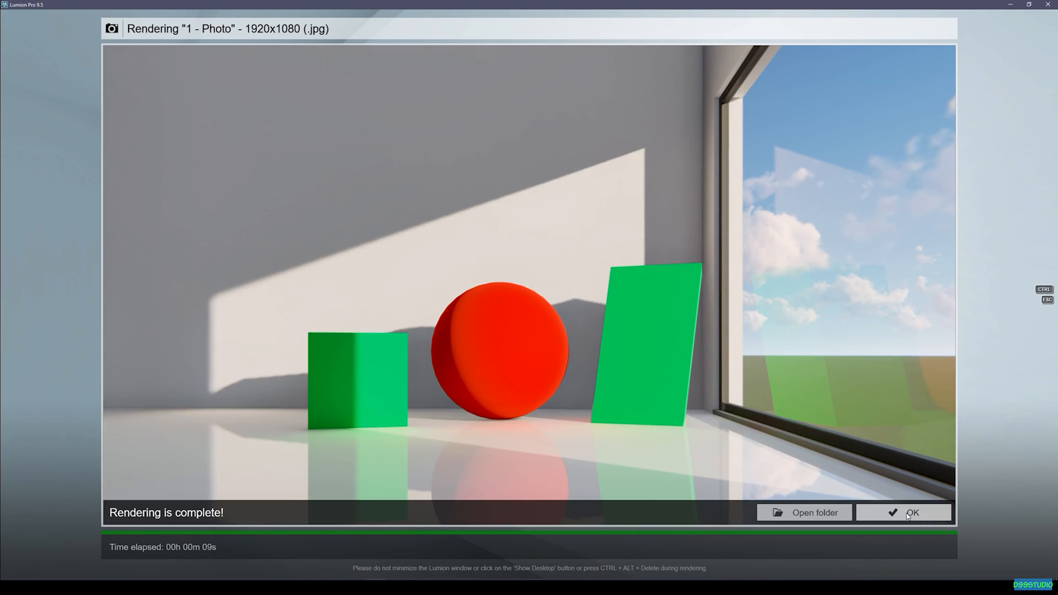
click(909, 514)
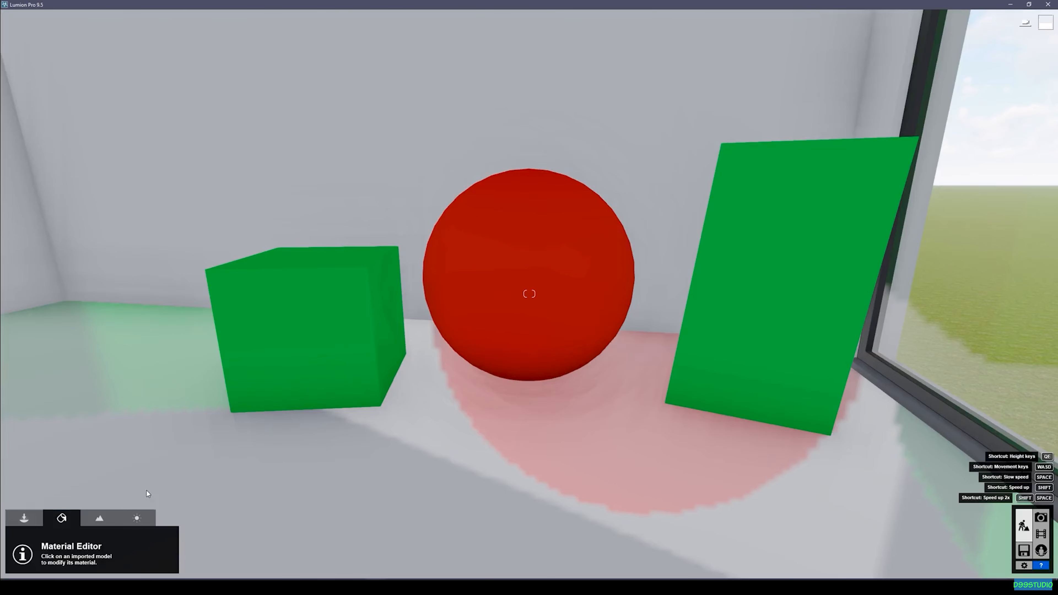
In Build mode, lower the floor material's reflectivity to 0.1, save the changes, and return to photo 1's saved camera.
click(62, 519)
click(23, 441)
click(17, 451)
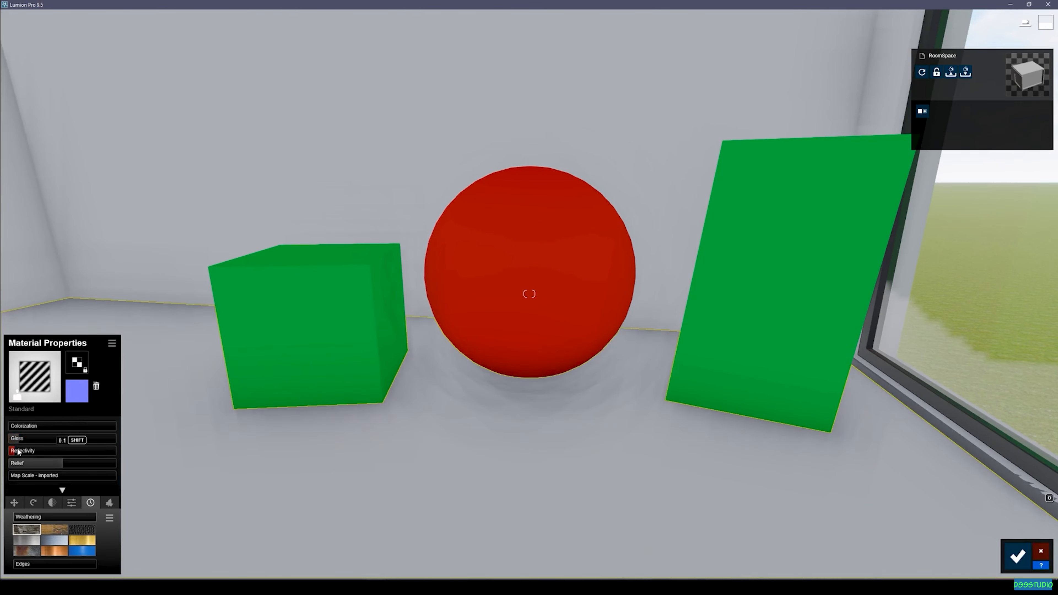
click(1013, 558)
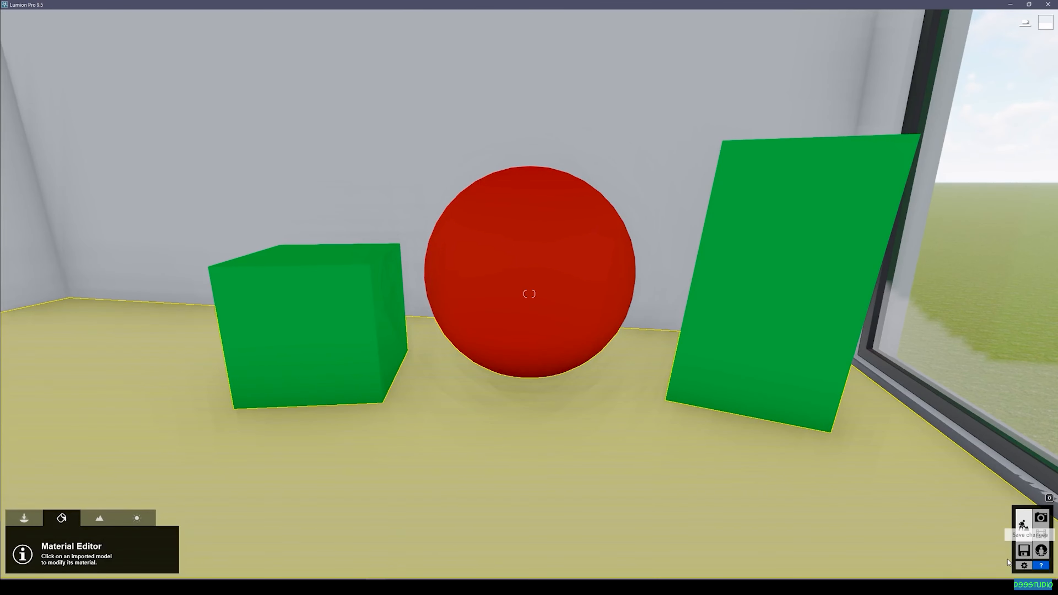
click(1041, 518)
click(54, 522)
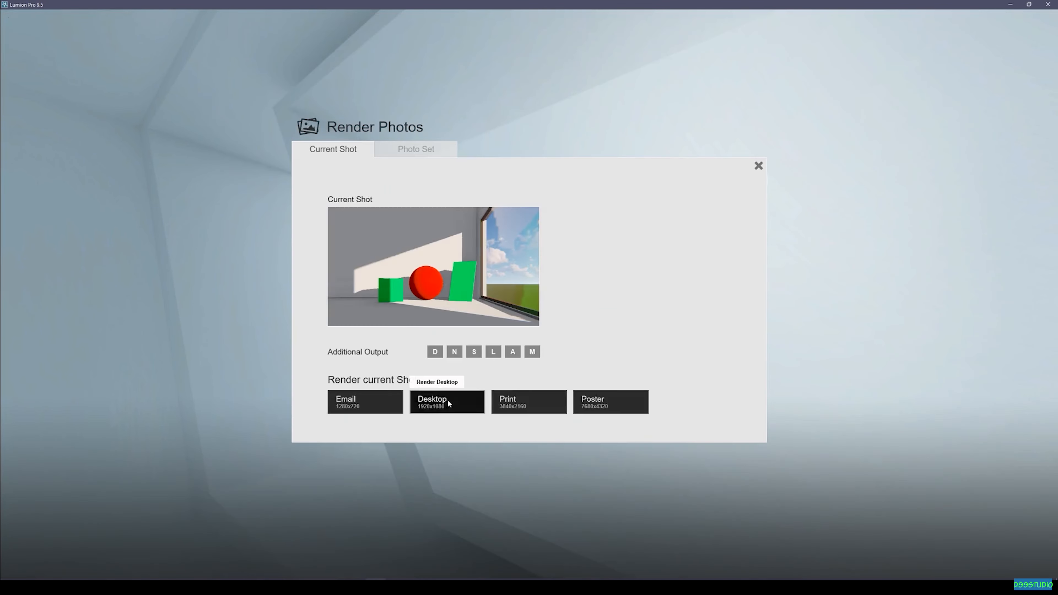
Render photo 1 again at Desktop size (1920x1080), overwriting 14.jpg, and dismiss the finished render.
click(448, 400)
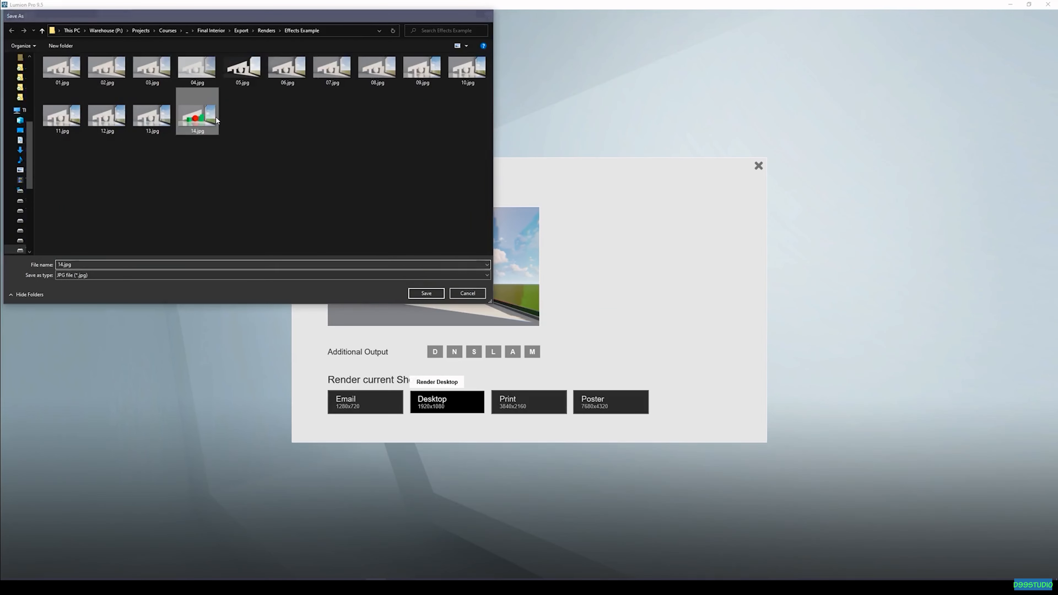
double_click(216, 120)
click(544, 324)
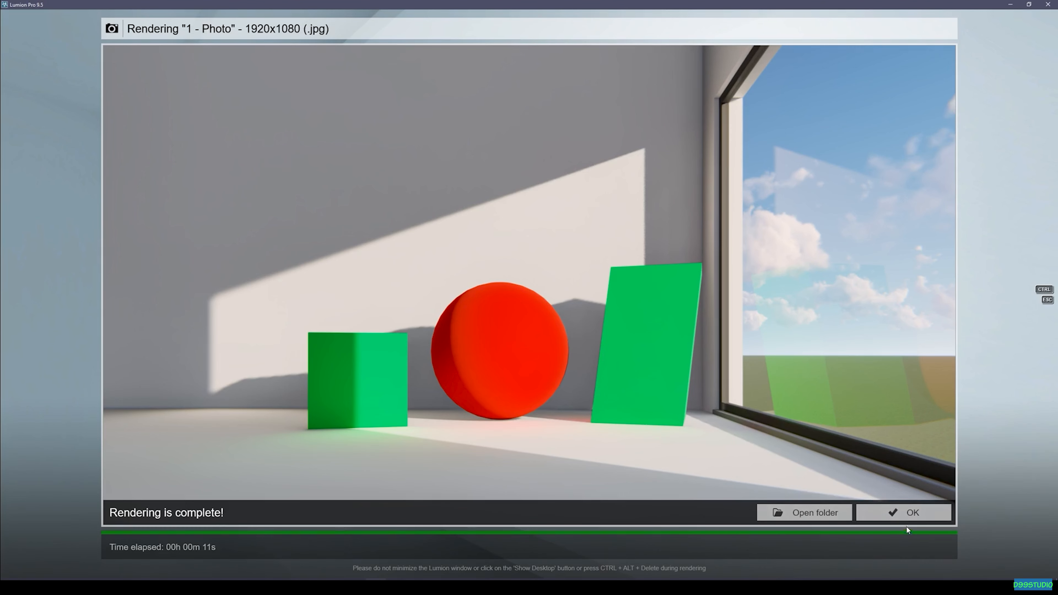
click(897, 511)
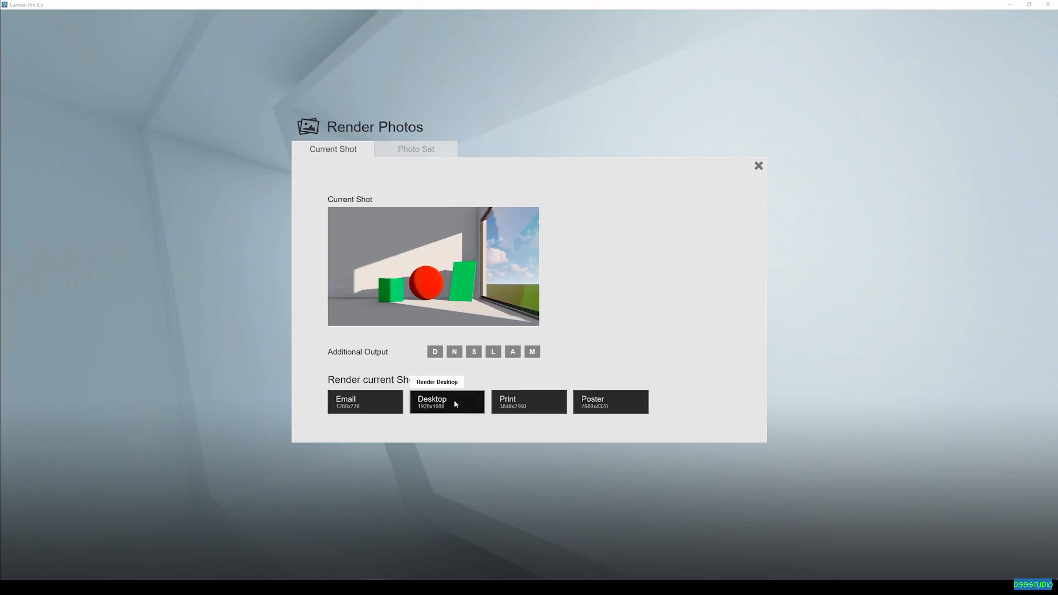
Render photo 1 at 1920x1080 as 15.jpg, dismiss it, and reduce the Hyperlight amount to 24.7.
click(455, 404)
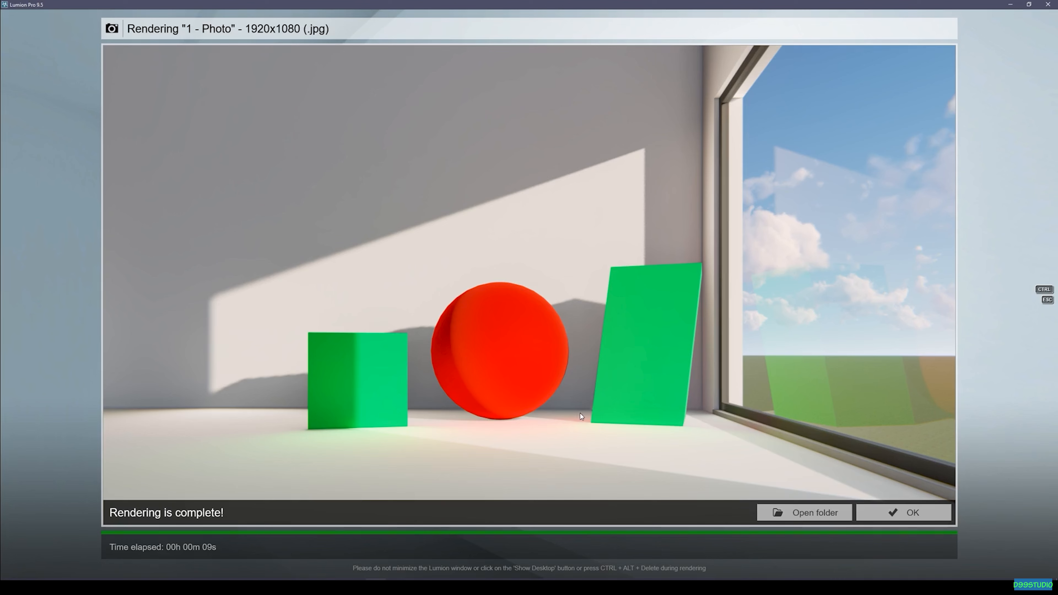
click(875, 513)
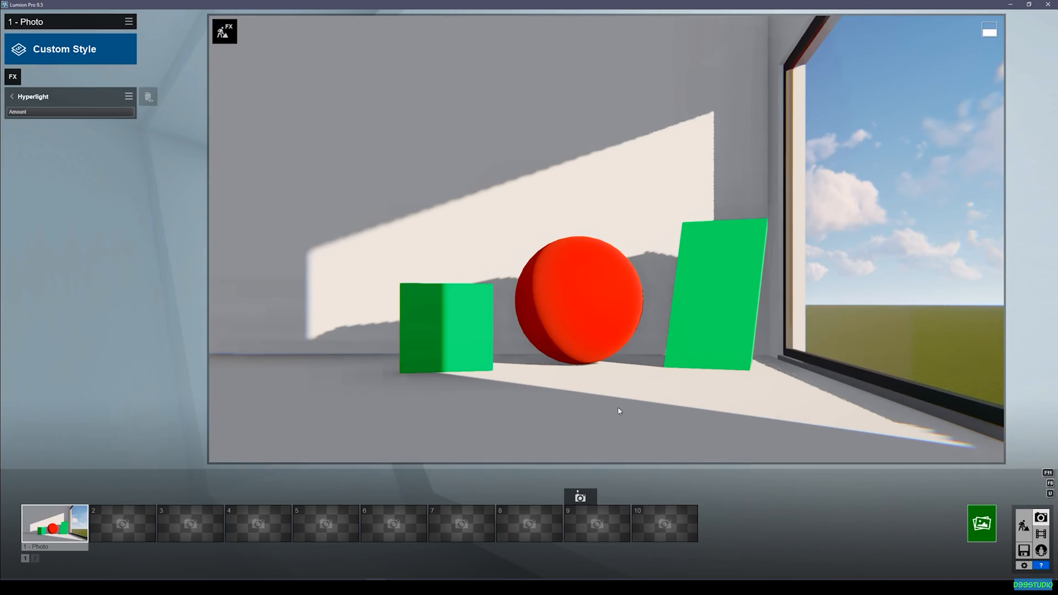
drag(121, 111, 70, 114)
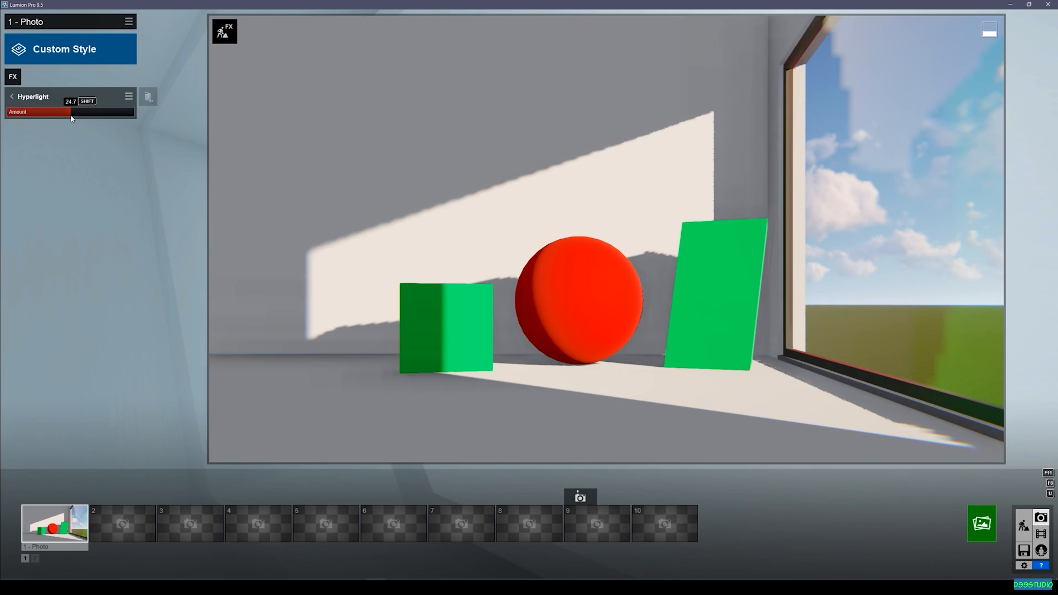
click(12, 97)
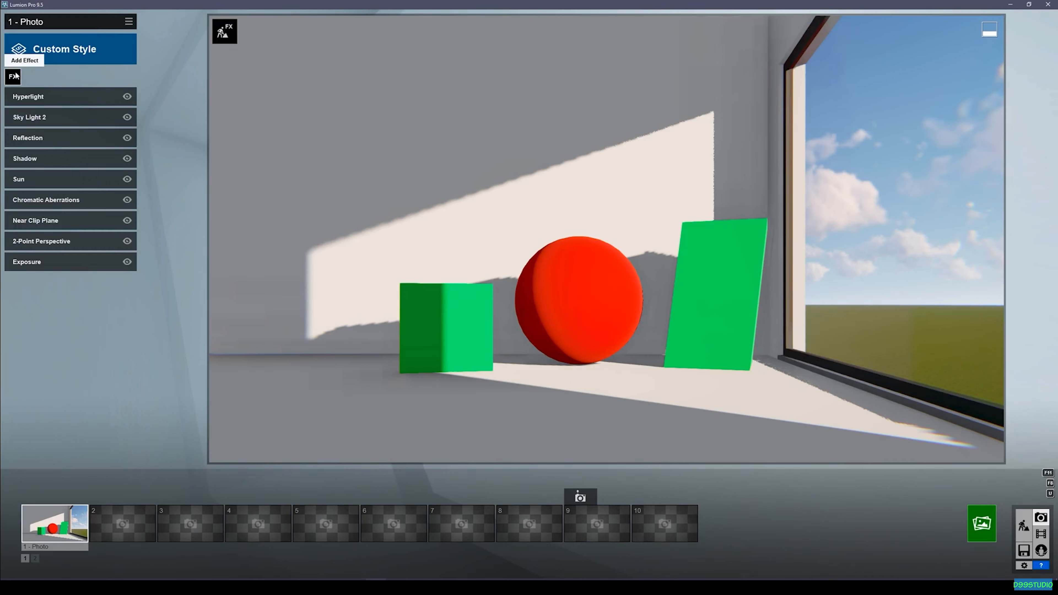
Add the Sun Study effect to photo 1, set its location on the US west coast, and choose an earlier hour.
click(12, 77)
click(380, 344)
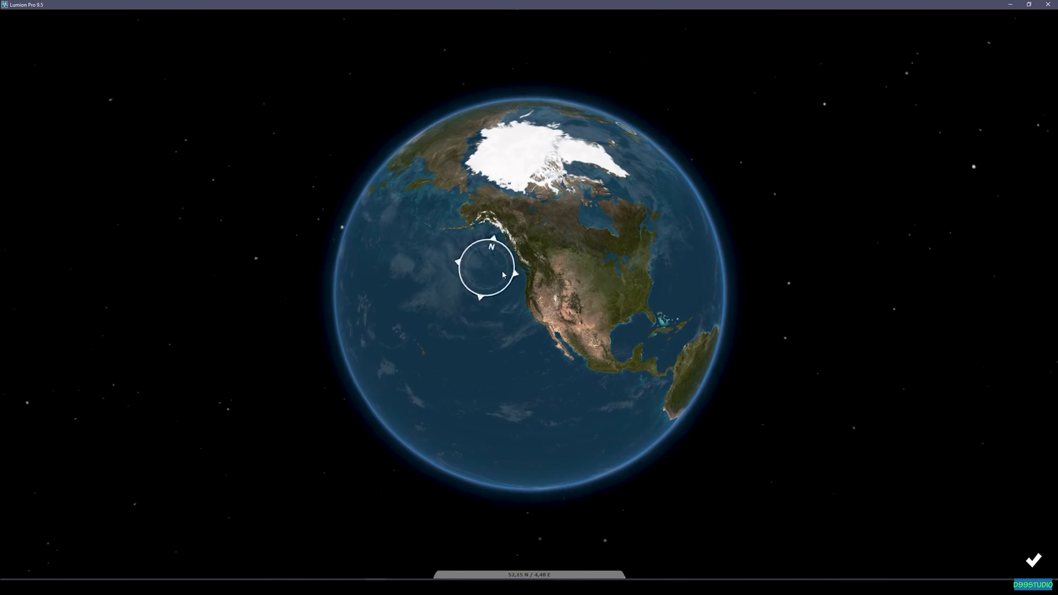
click(533, 292)
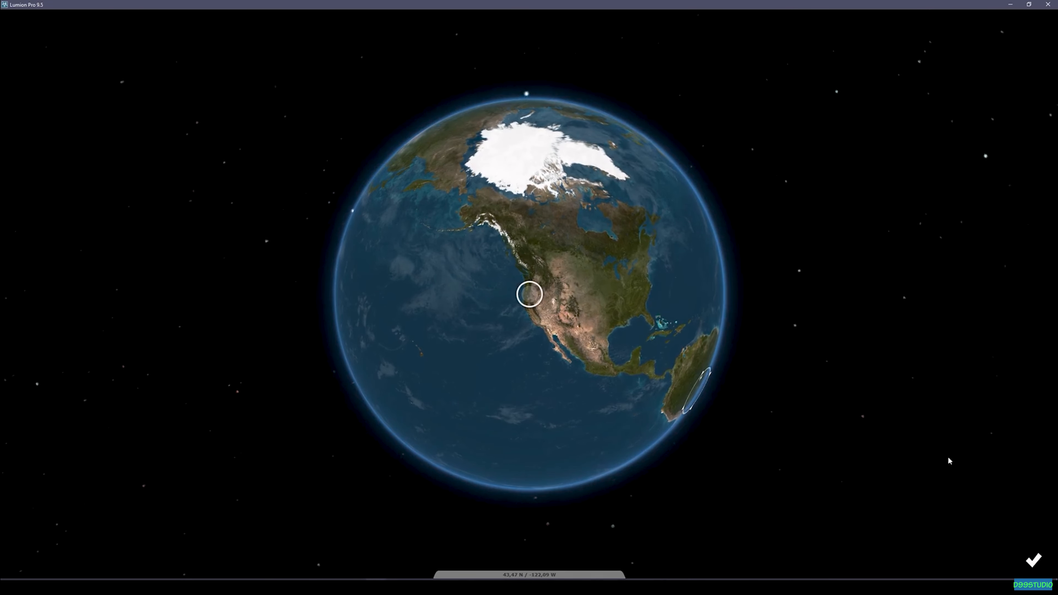
click(1025, 561)
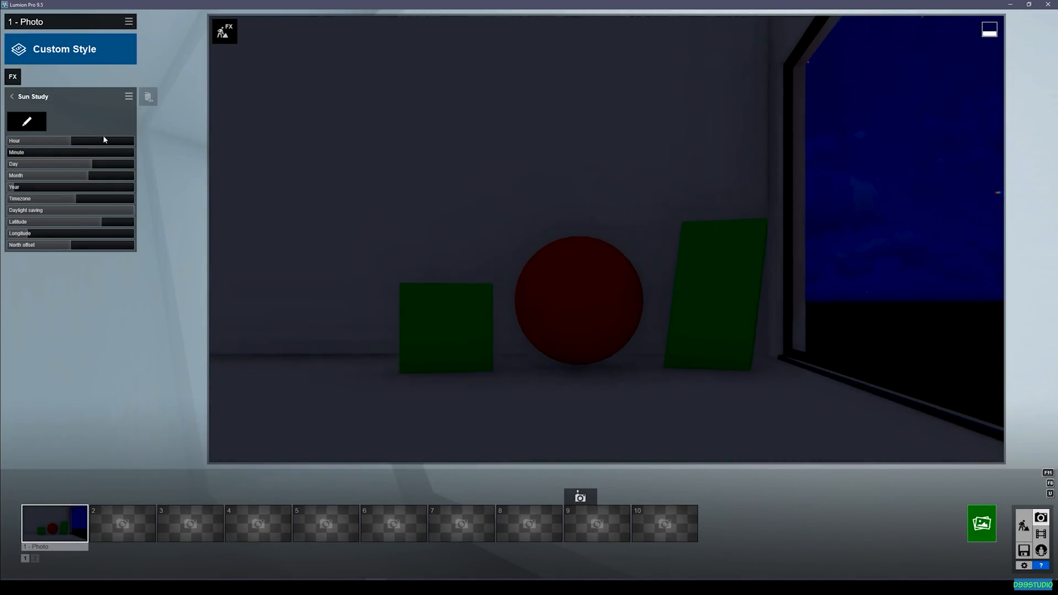
drag(39, 141, 24, 140)
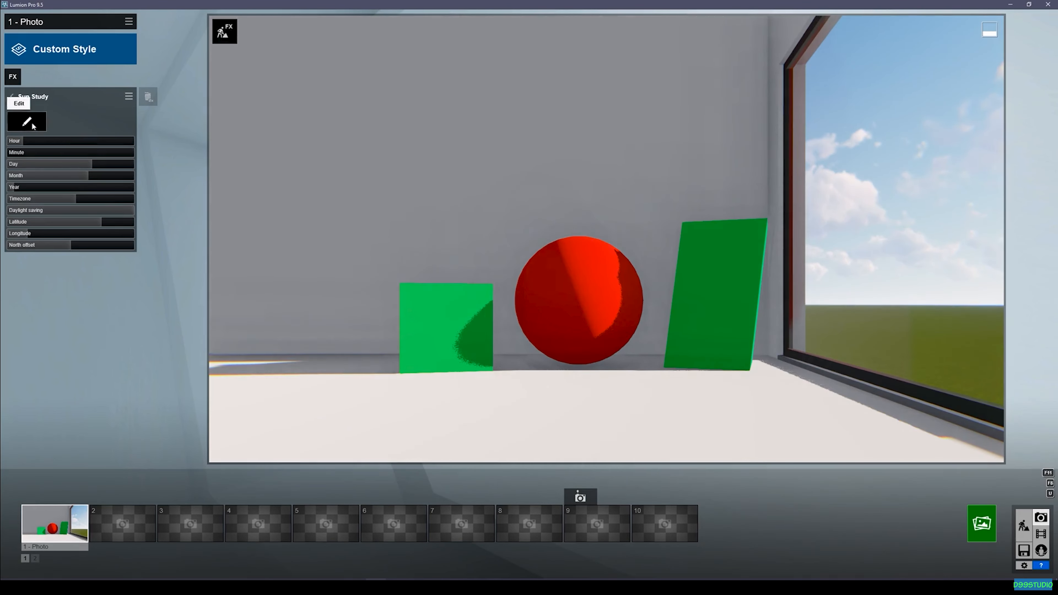
Change the Sun Study location on the globe to southeastern Australia and accept it.
click(32, 125)
click(647, 340)
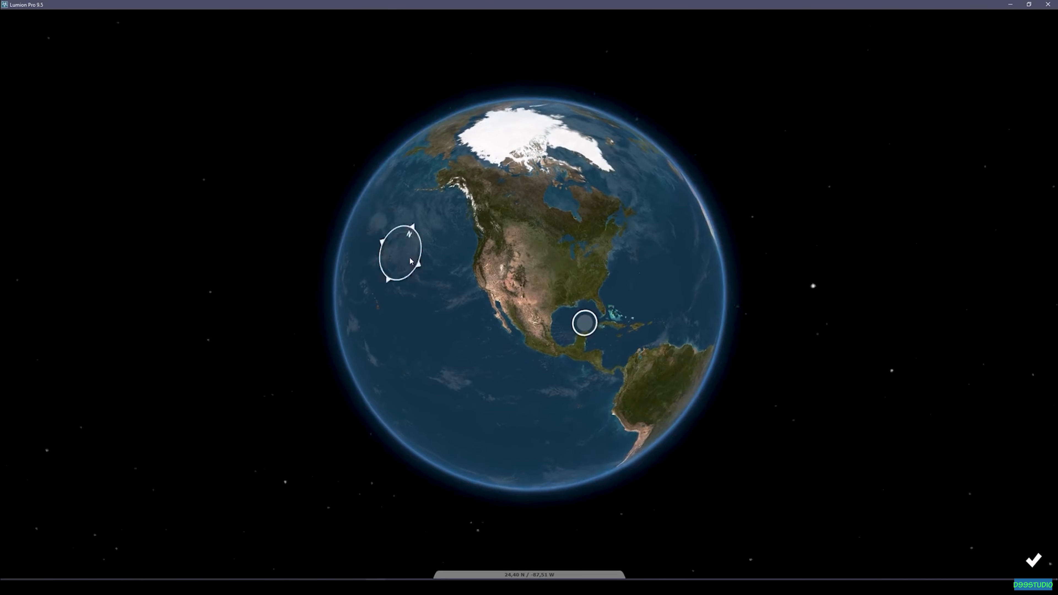
drag(658, 347, 546, 337)
drag(667, 325, 594, 303)
drag(546, 438, 531, 273)
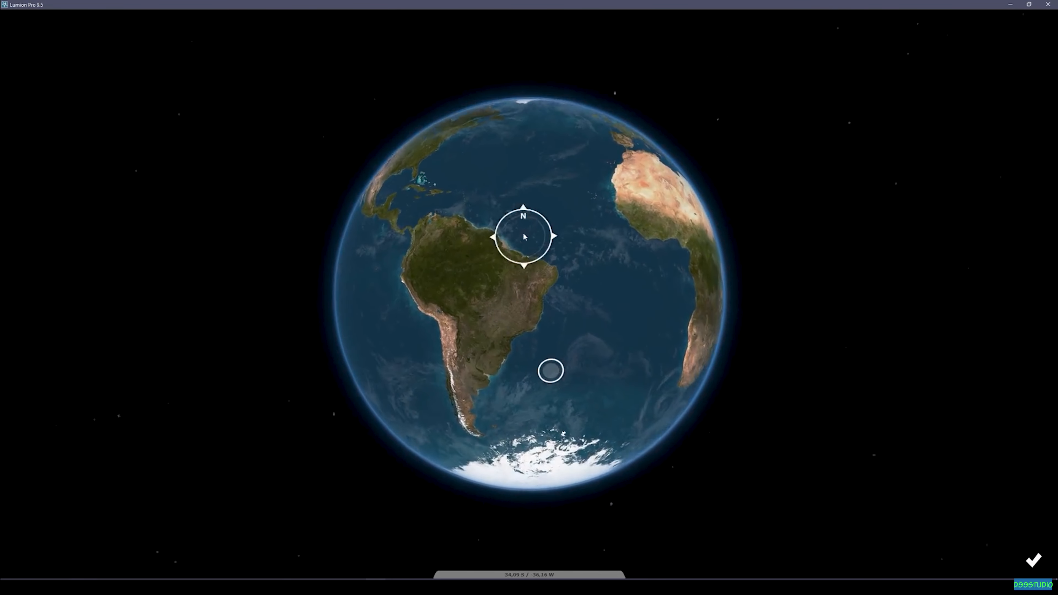
drag(625, 338, 435, 286)
drag(641, 299, 570, 288)
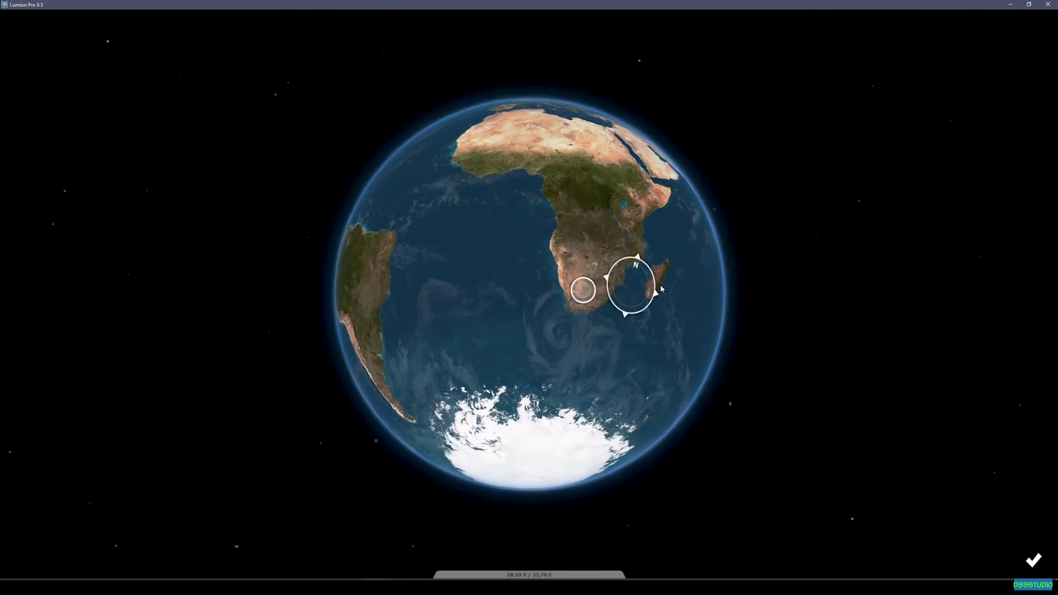
click(650, 331)
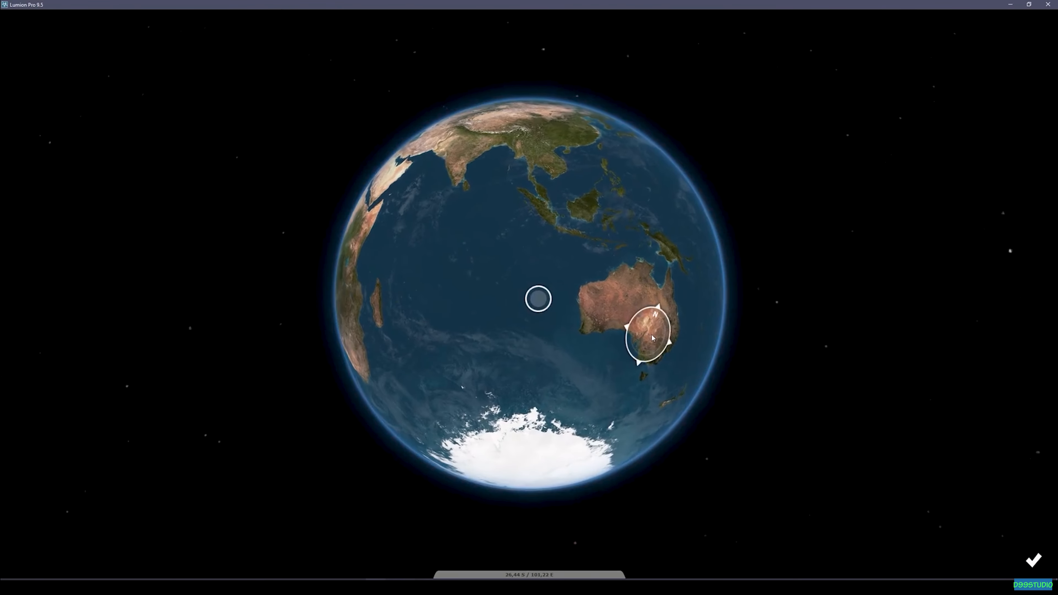
click(1033, 561)
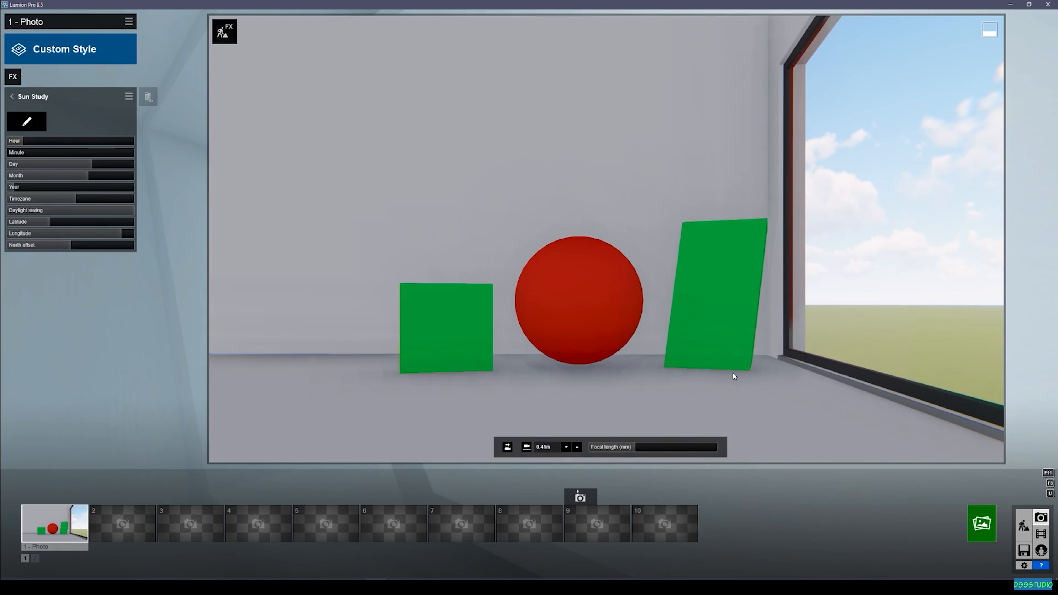
Move the camera around the room to examine how the Sun Study lighting falls on the objects.
right_drag(688, 345, 930, 329)
key(s)
key(w)
key(s)
key(a)
key(d)
key(w)
key(w)
key(a)
key(s)
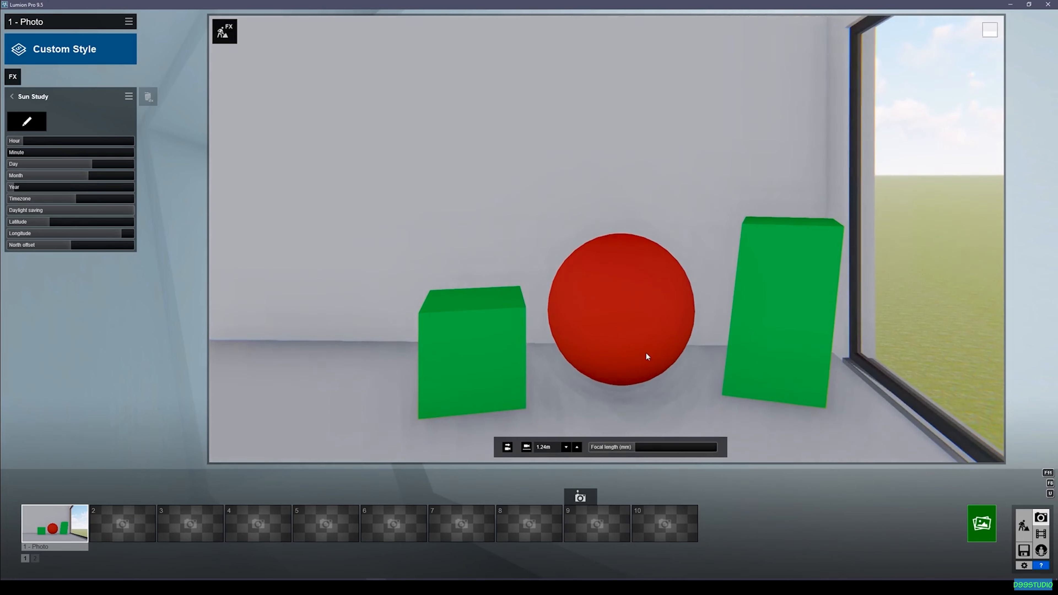
Delete the Sun Study effect from photo 1 and add the Global Illumination effect.
double_click(148, 98)
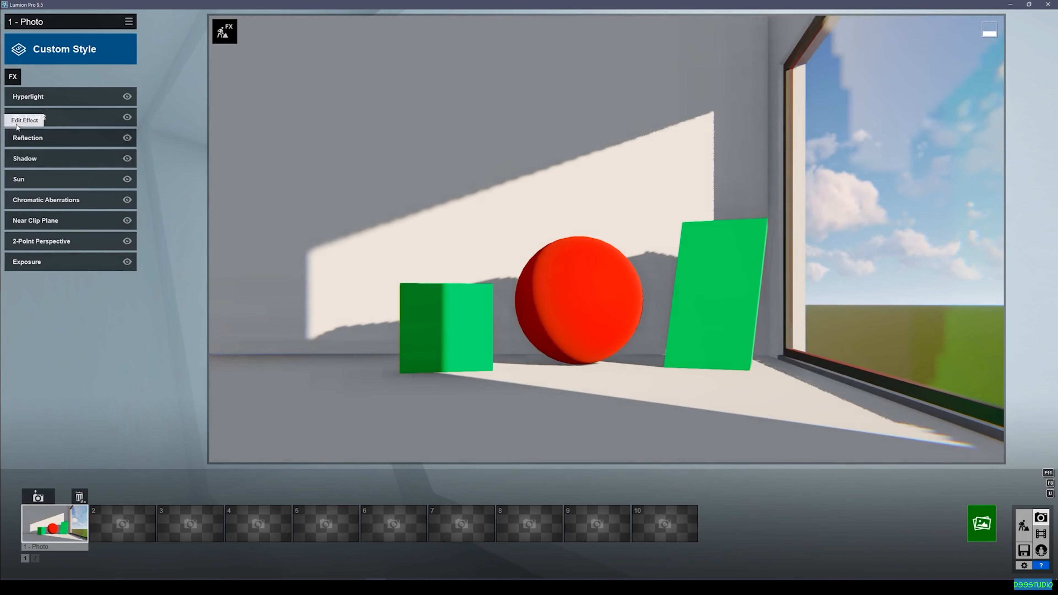
click(12, 76)
click(683, 283)
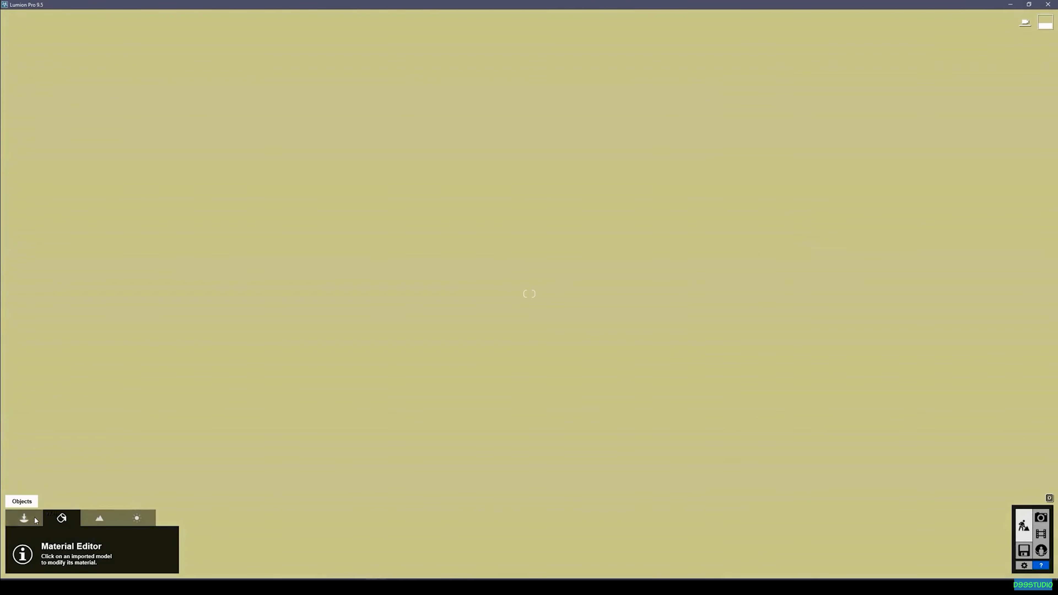
In Build mode, place the second spotlight from the lights library, Lamp02, near the back wall above the cube and sphere.
click(24, 518)
click(67, 560)
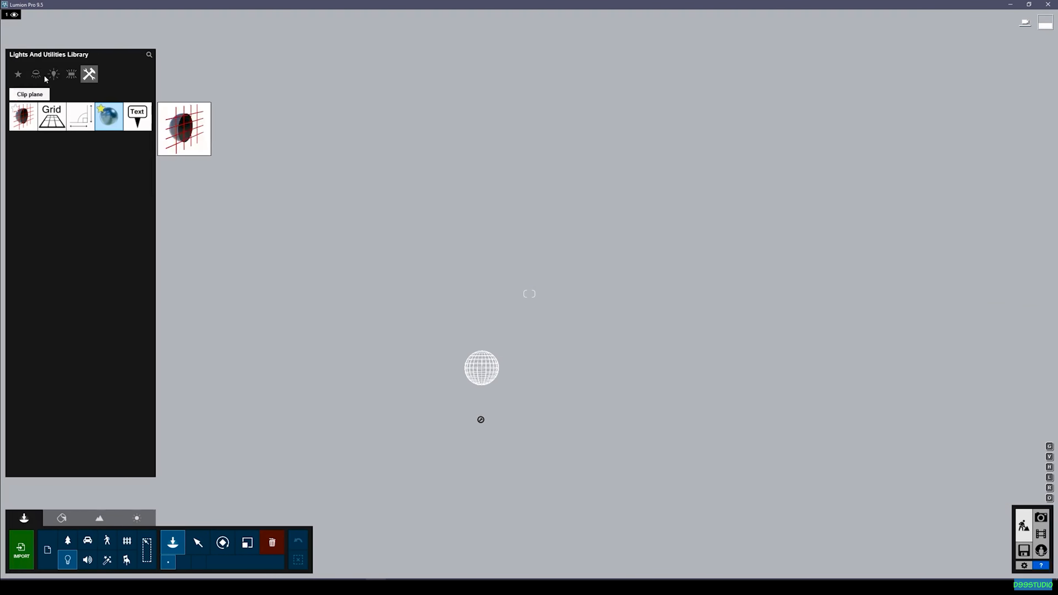
click(36, 74)
click(61, 120)
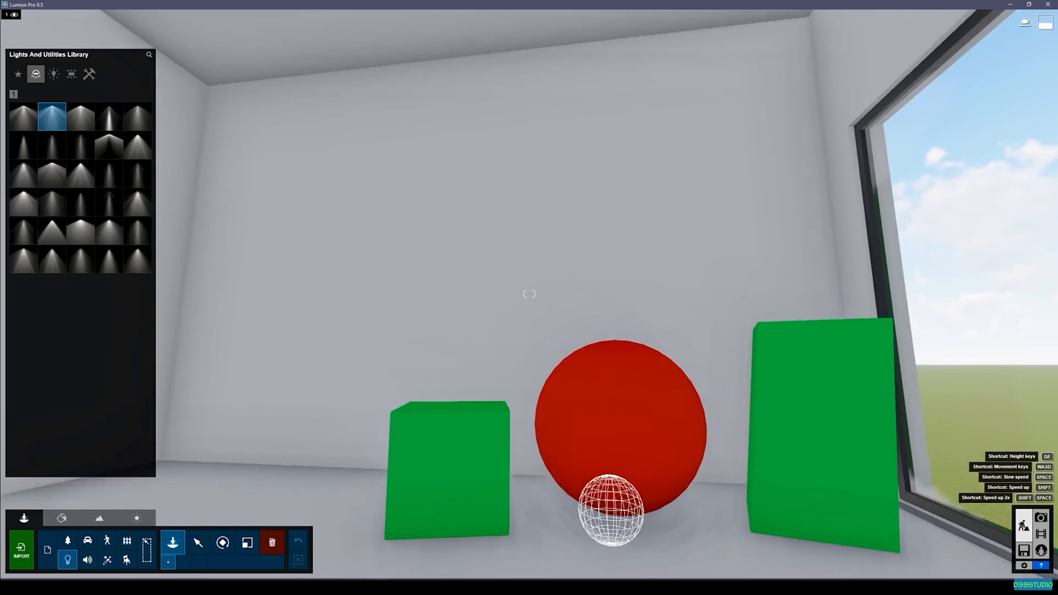
right_drag(483, 355, 503, 318)
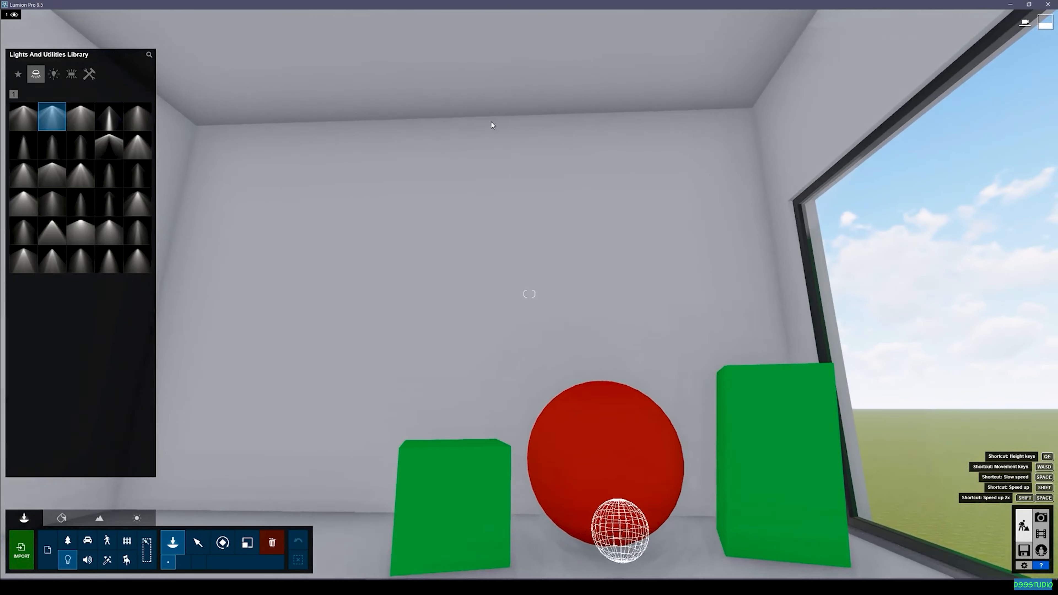
click(513, 228)
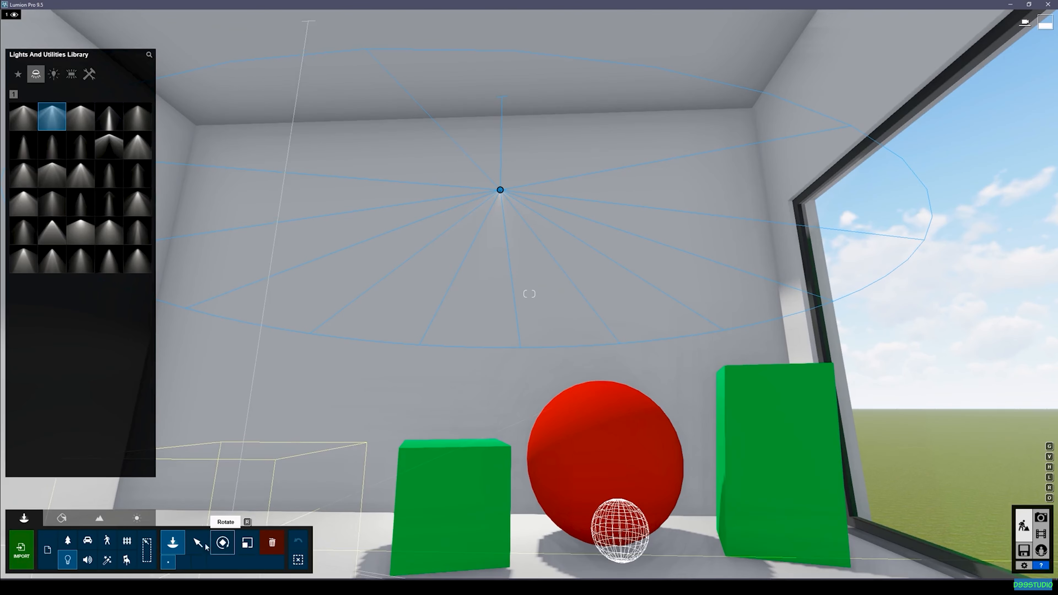
Reposition the spotlight on the back wall, colour its light pink, and lower its brightness.
click(198, 543)
drag(501, 192, 501, 170)
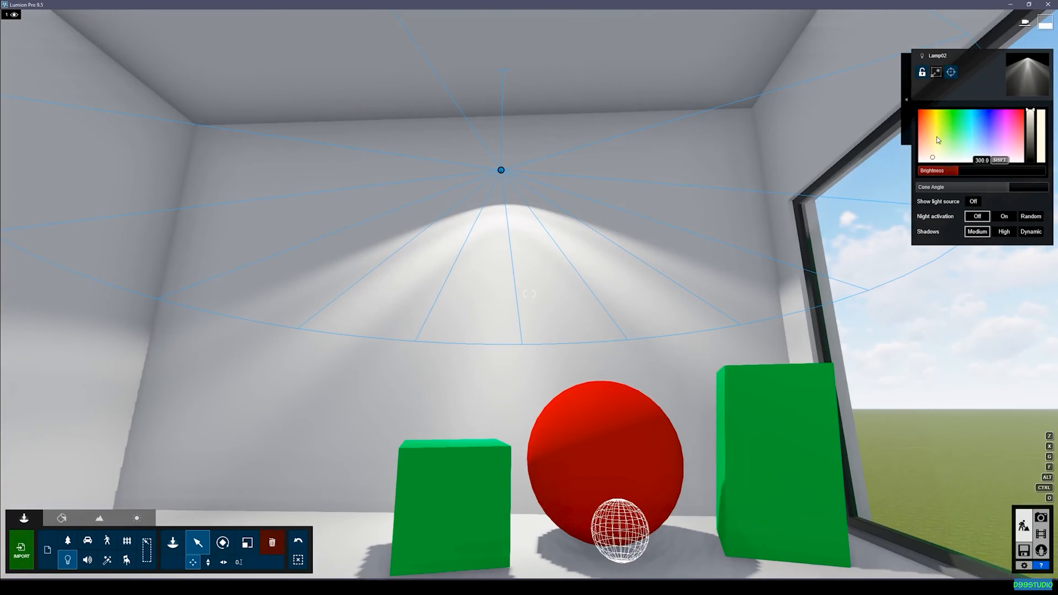
drag(975, 129, 1018, 118)
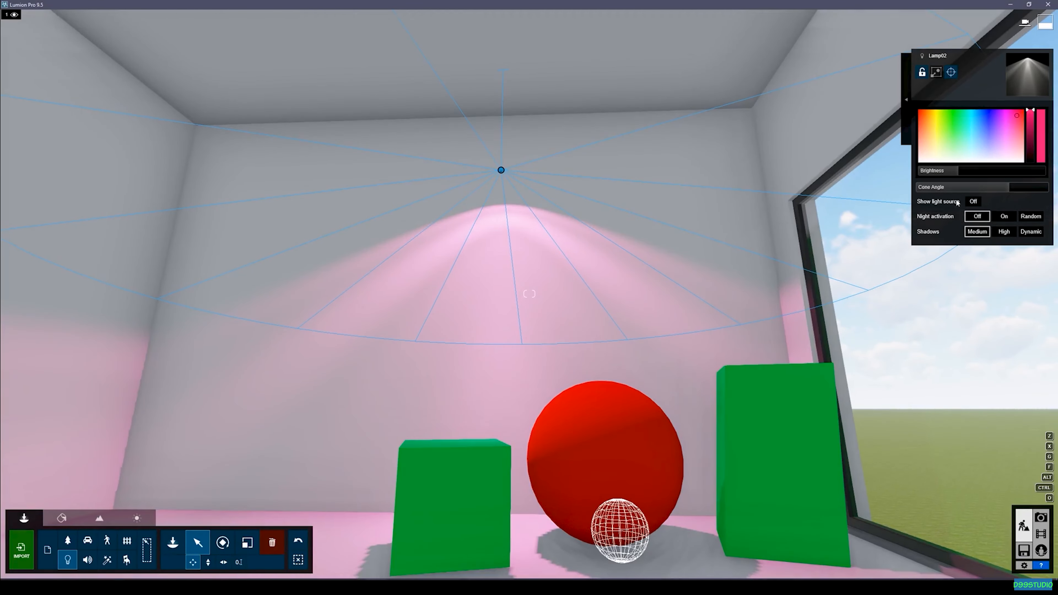
drag(957, 170, 944, 174)
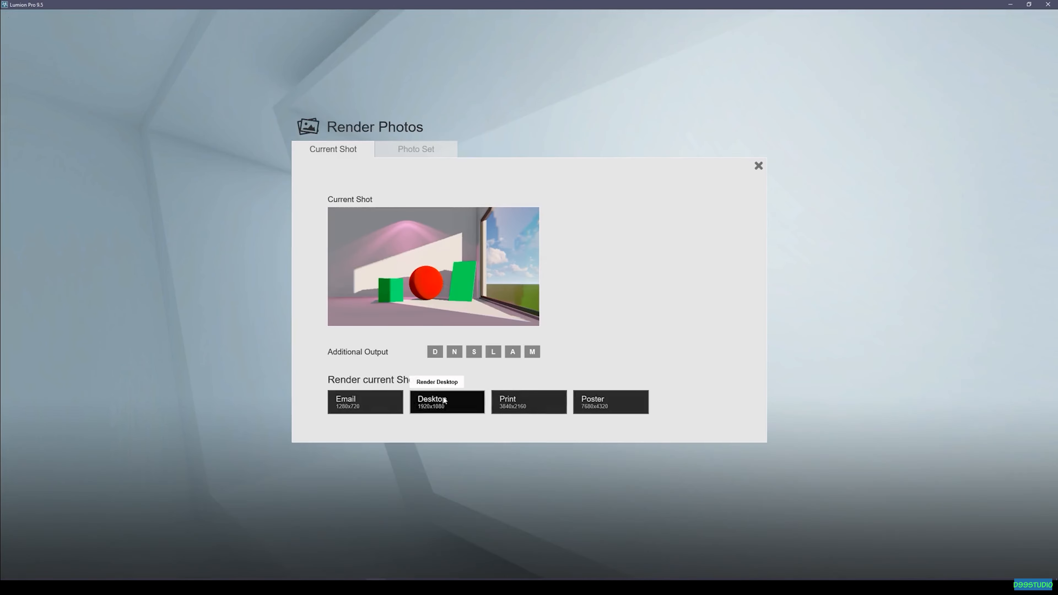
Render photo 1 with the pink spotlight at 1920x1080 as 16.jpg and close the render screen.
click(448, 401)
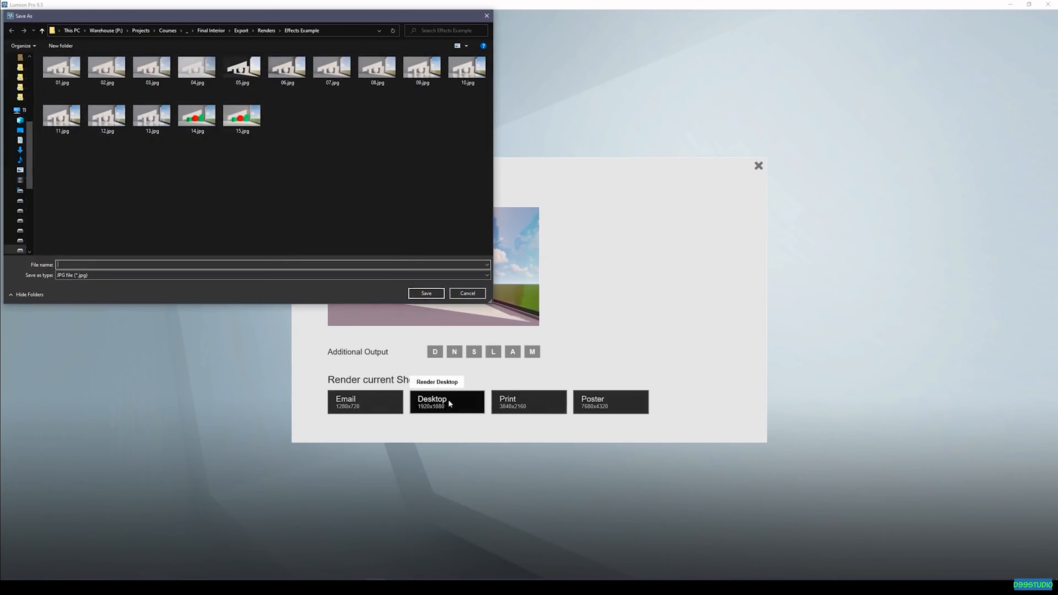
text(16)
key(Return)
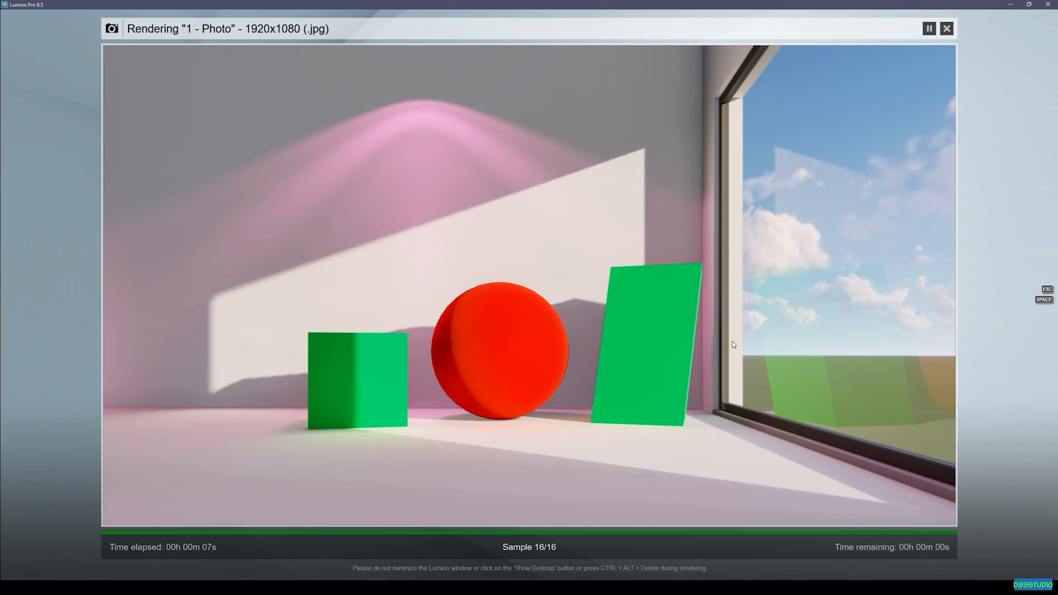
key(Escape)
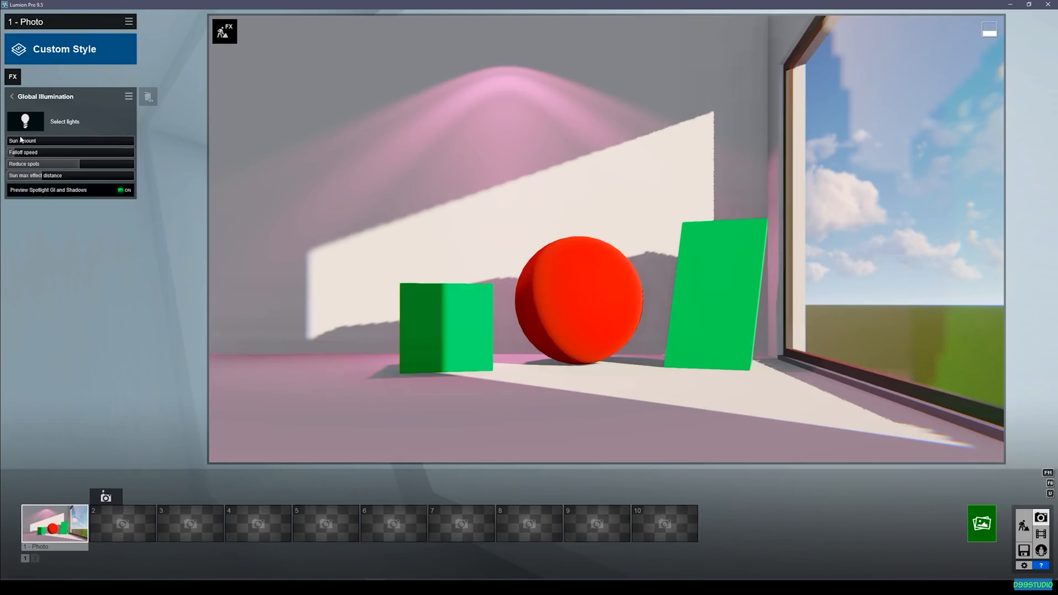
Include the pink spotlight in the Global Illumination effect and set its Spotlight GI amount to about 3443.7.
click(26, 124)
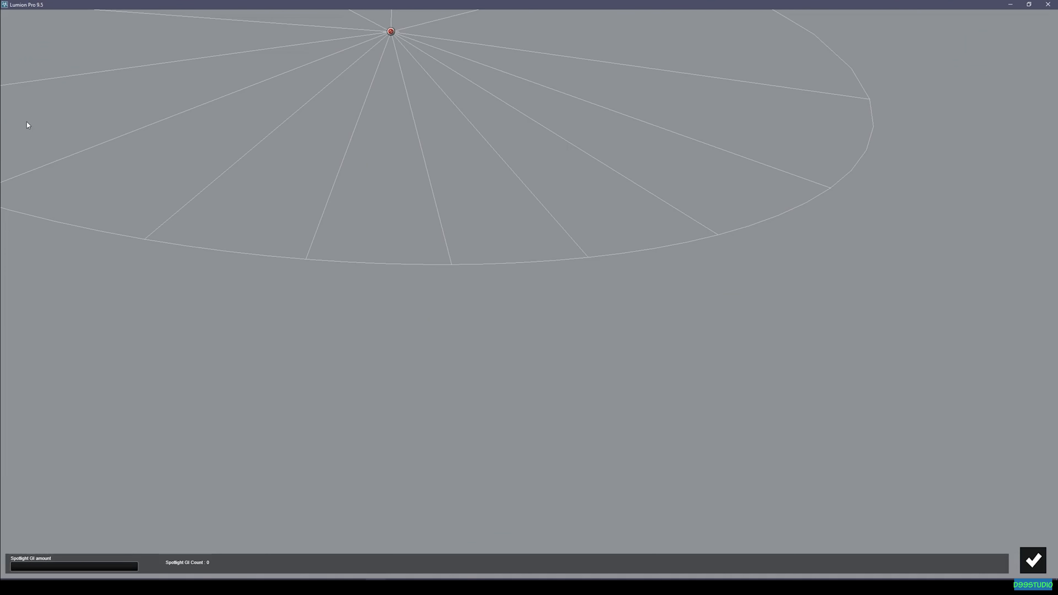
click(391, 32)
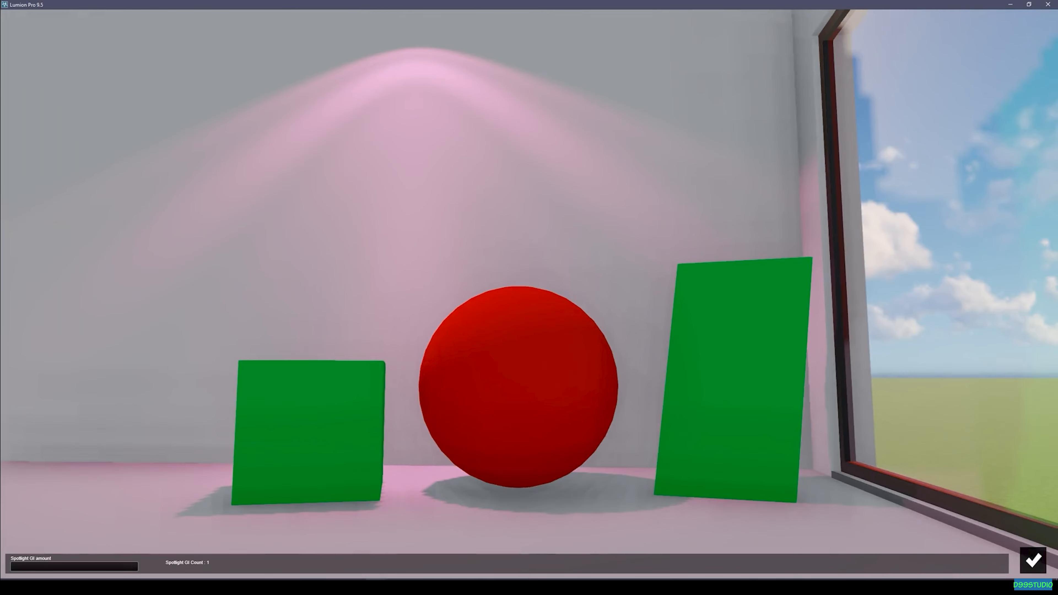
key(w)
right_drag(119, 536, 96, 454)
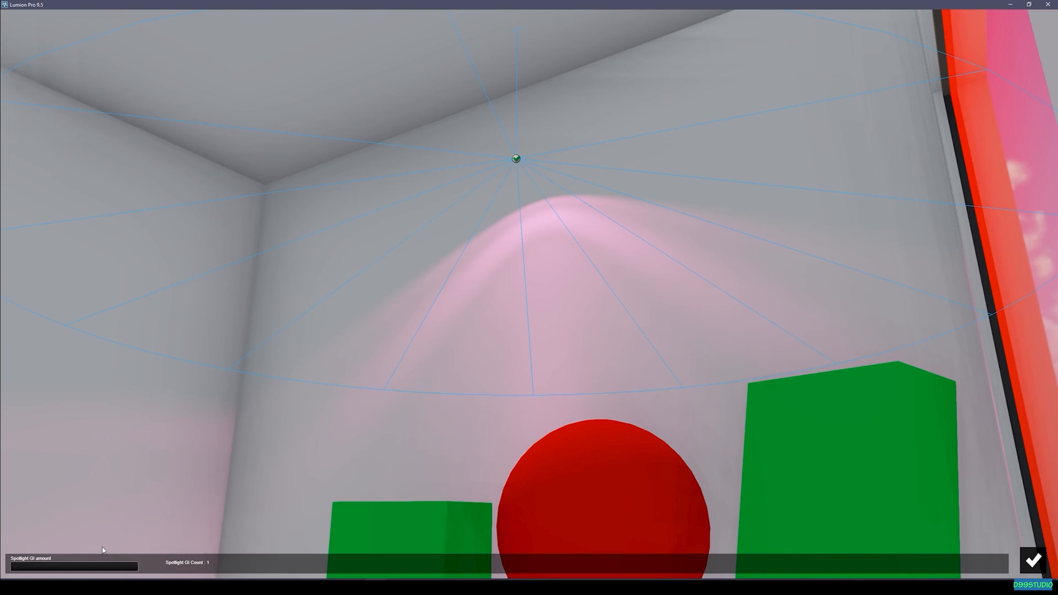
drag(33, 566, 203, 564)
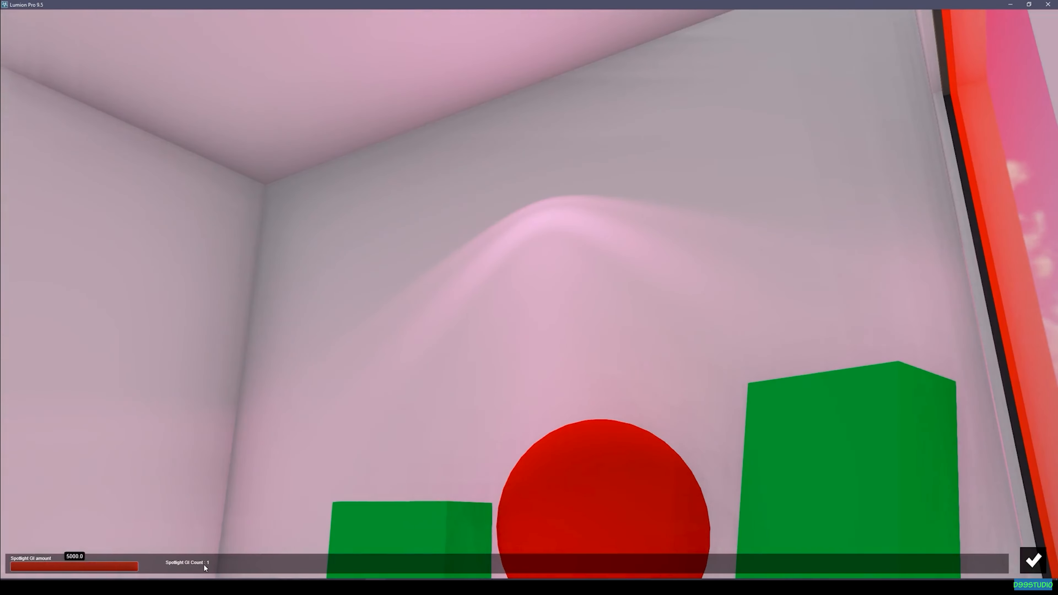
right_drag(442, 271, 438, 227)
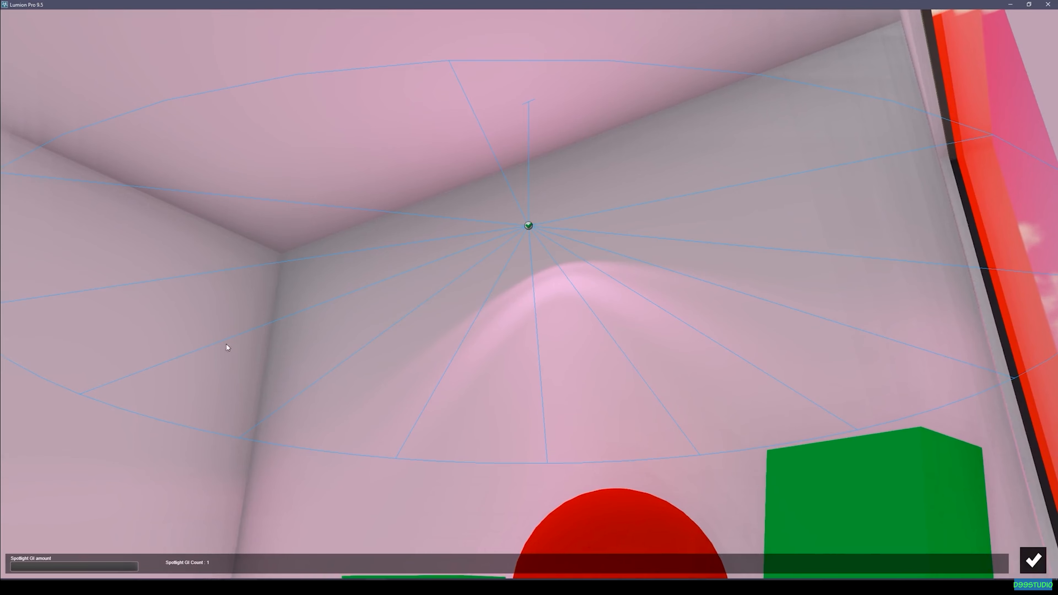
drag(59, 566, 123, 565)
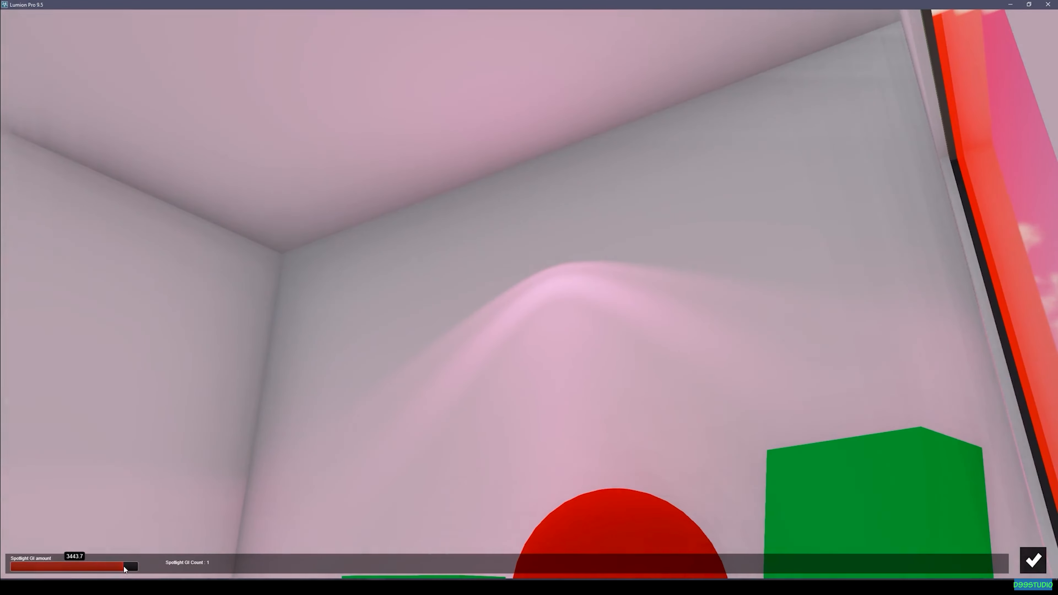
click(1034, 558)
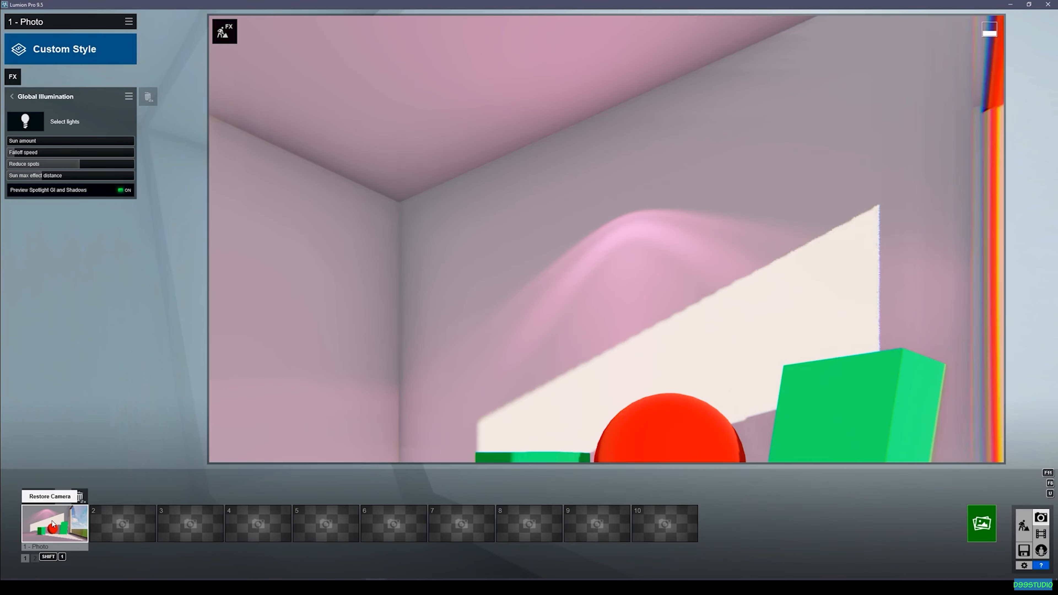
Restore photo 1's saved camera and render the current shot at 1920x1080 as 17.jpg.
click(50, 496)
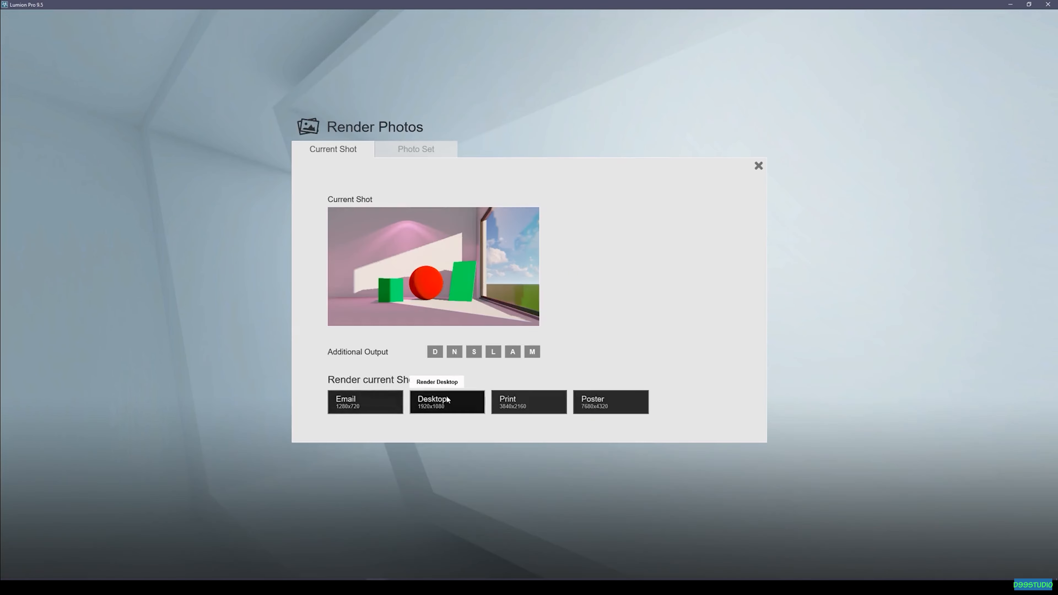
click(448, 399)
text(17)
key(Return)
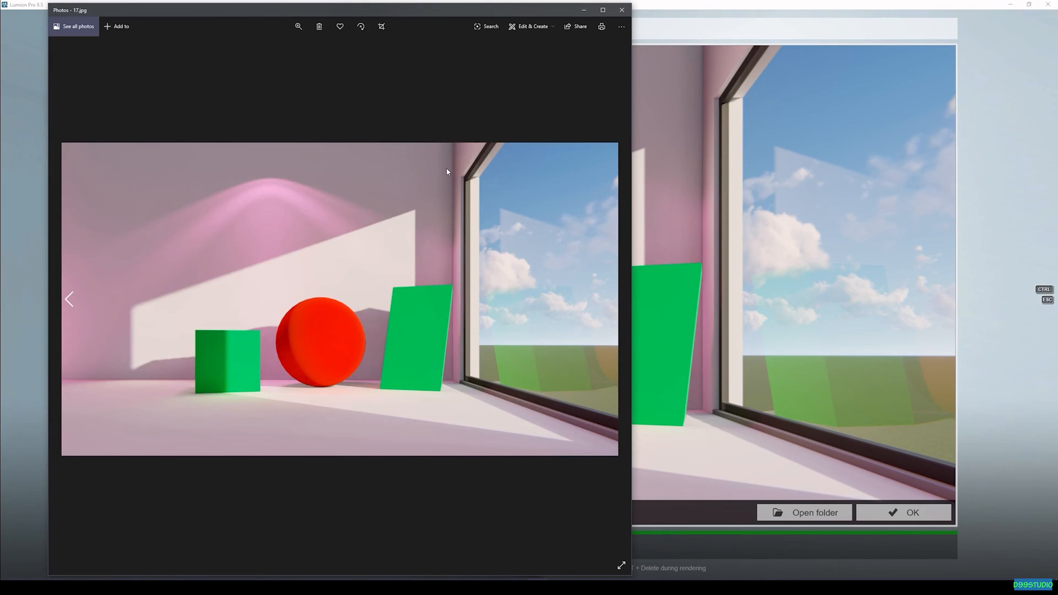
Compare renders 17.jpg and 16.jpg in the Photos viewer, and close the viewer and the render screen.
key(Left)
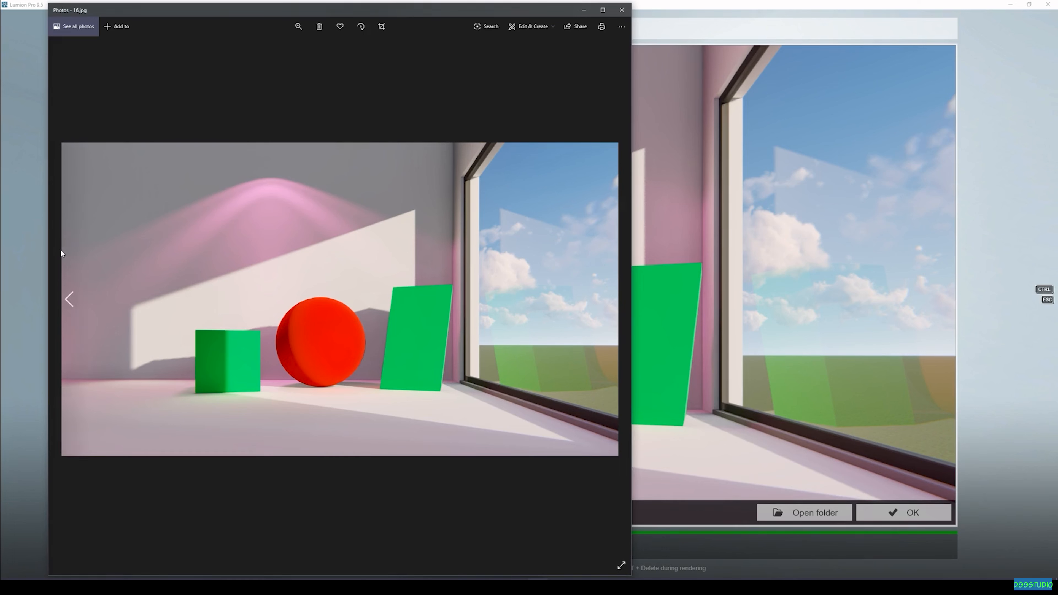
key(Right)
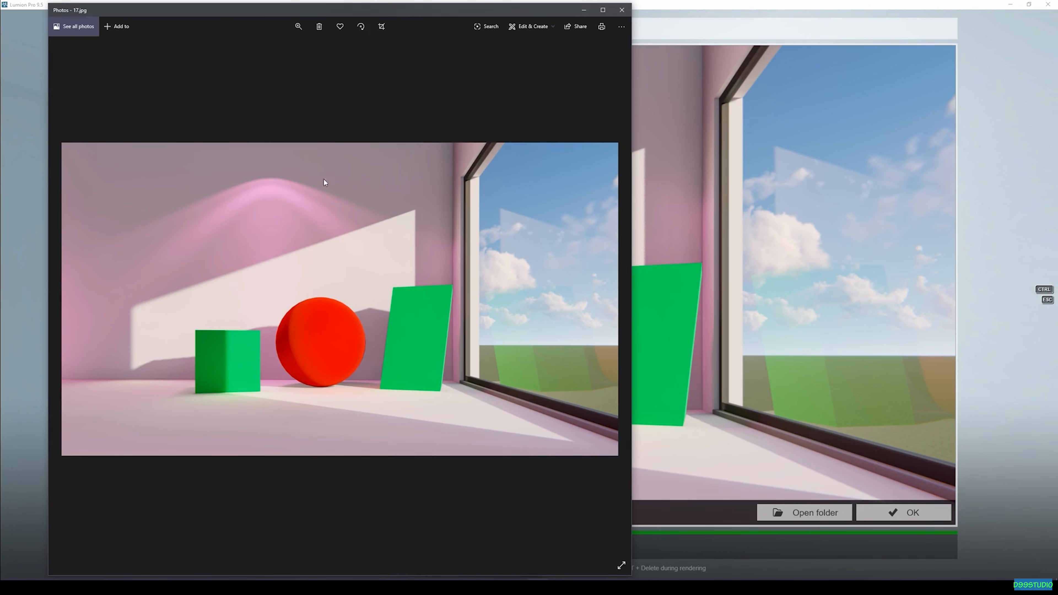
click(621, 11)
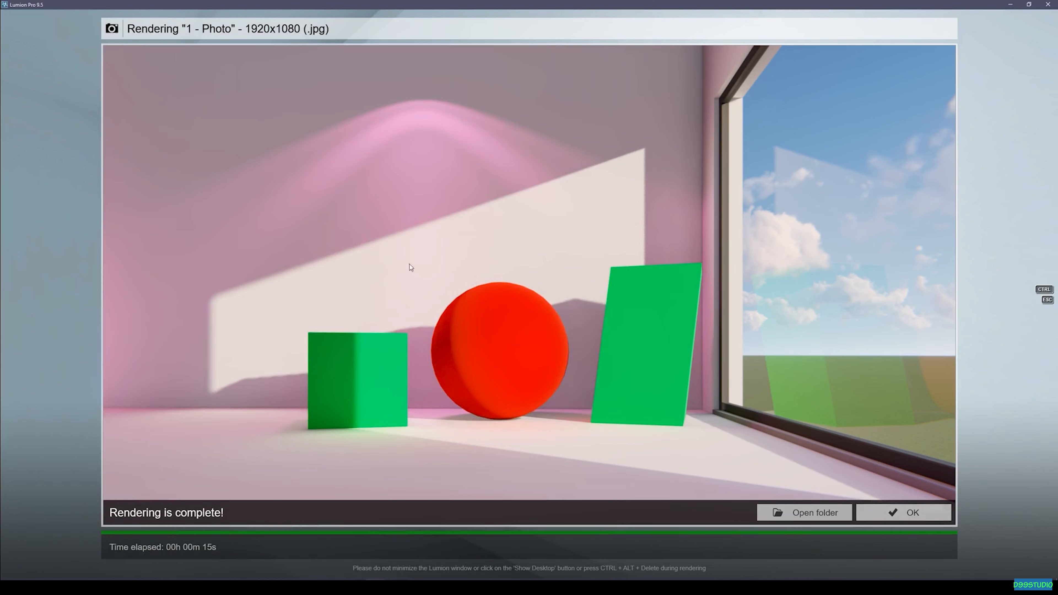
click(904, 513)
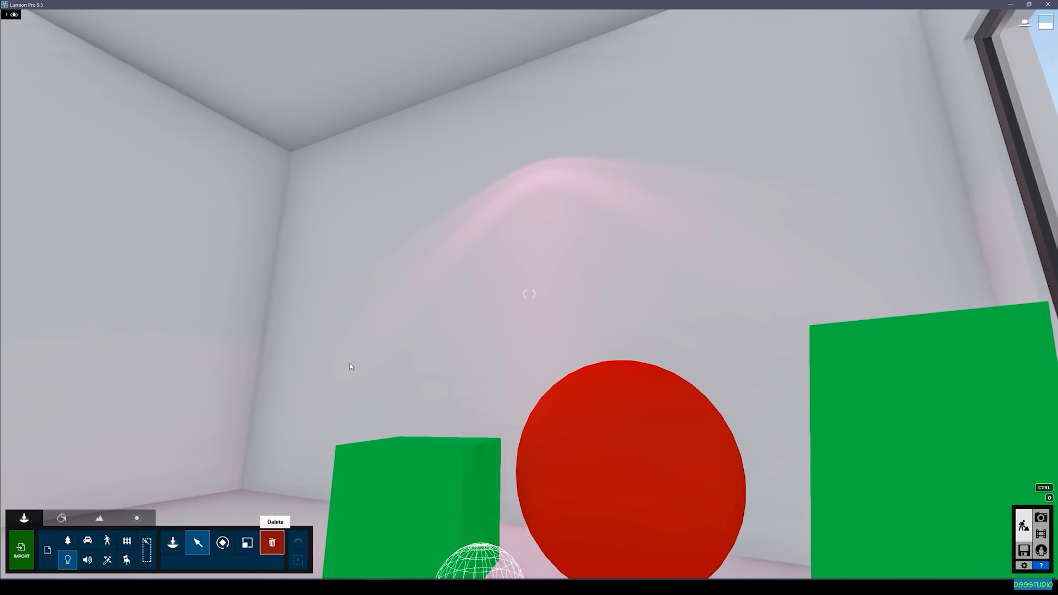
Delete the pink spotlight in Build mode and restore photo 1's saved camera in Photo mode.
click(272, 543)
click(520, 119)
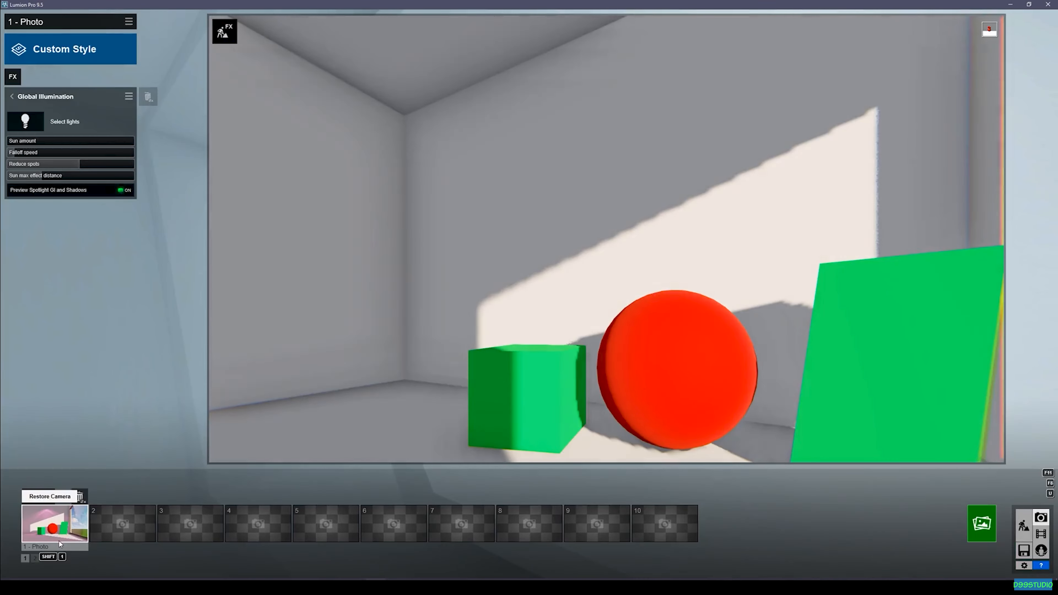
click(60, 535)
Remove the Global Illumination effect from photo 1 and add the Volumetric Sunlight effect.
click(148, 97)
click(13, 72)
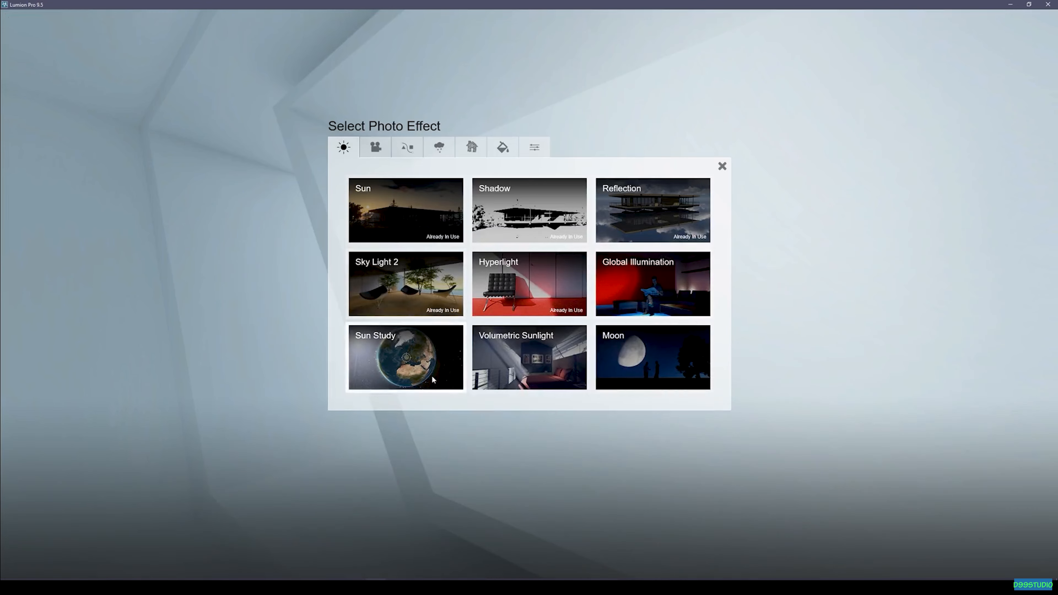
click(525, 353)
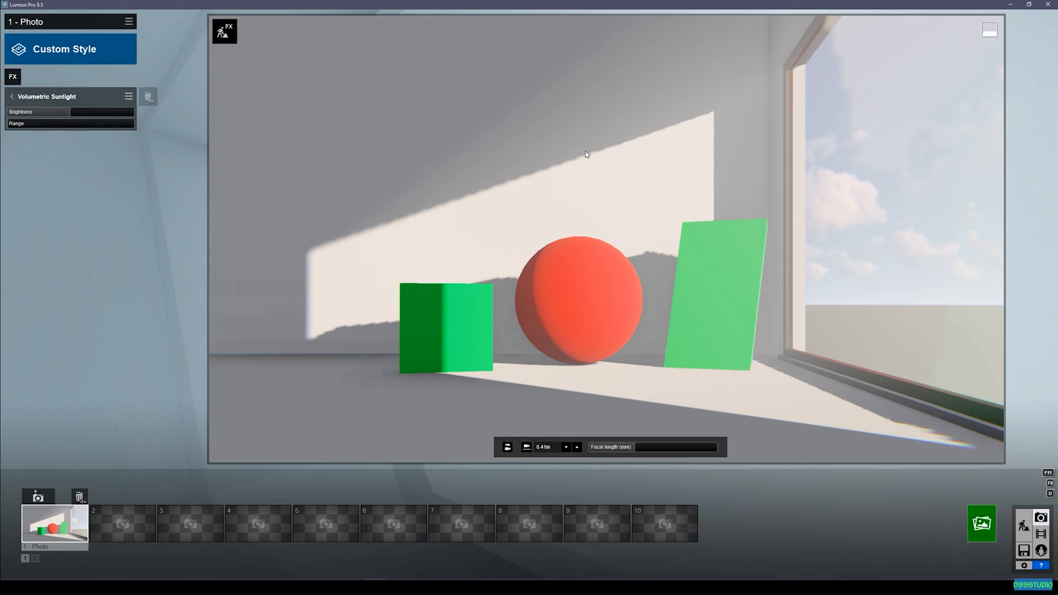
Lower the Volumetric Sunlight brightness well below 0.5 and adjust its range.
mouse_move(74, 113)
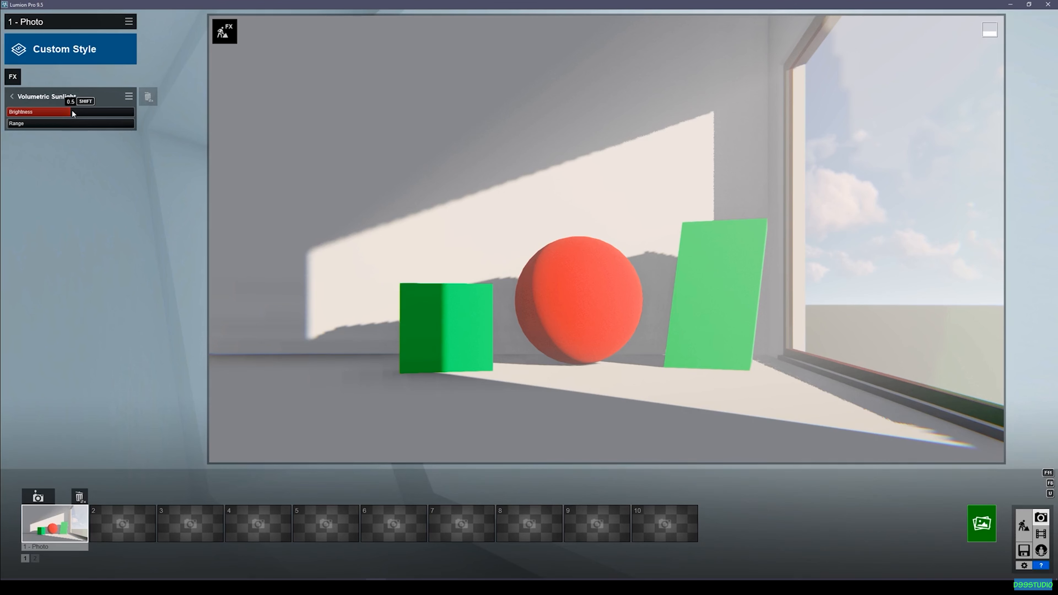
drag(54, 113, 23, 120)
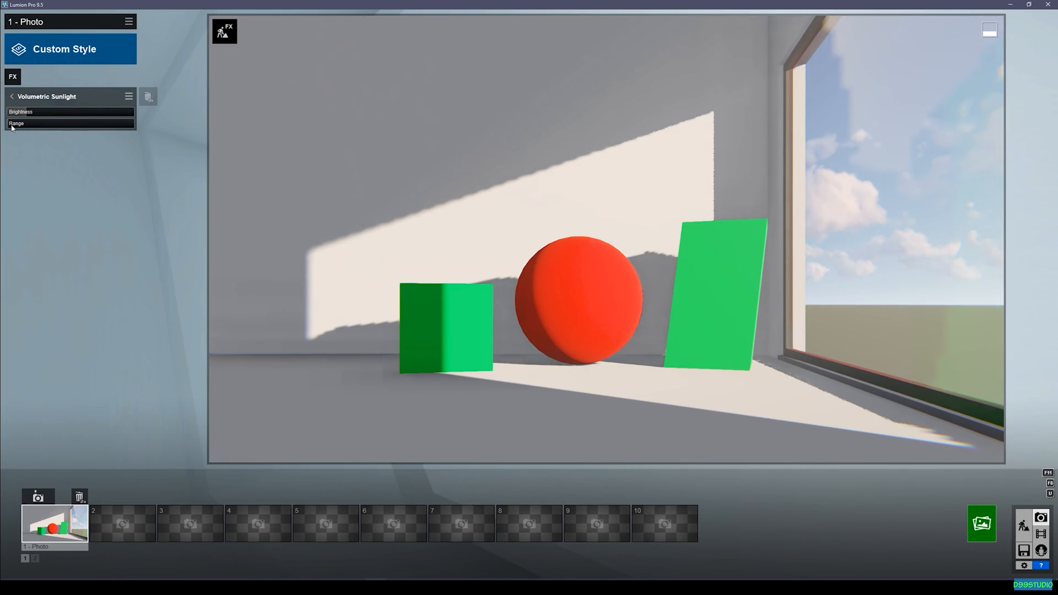
mouse_move(22, 126)
mouse_down()
mouse_move(11, 127)
mouse_move(91, 124)
mouse_move(28, 128)
mouse_move(38, 130)
mouse_up()
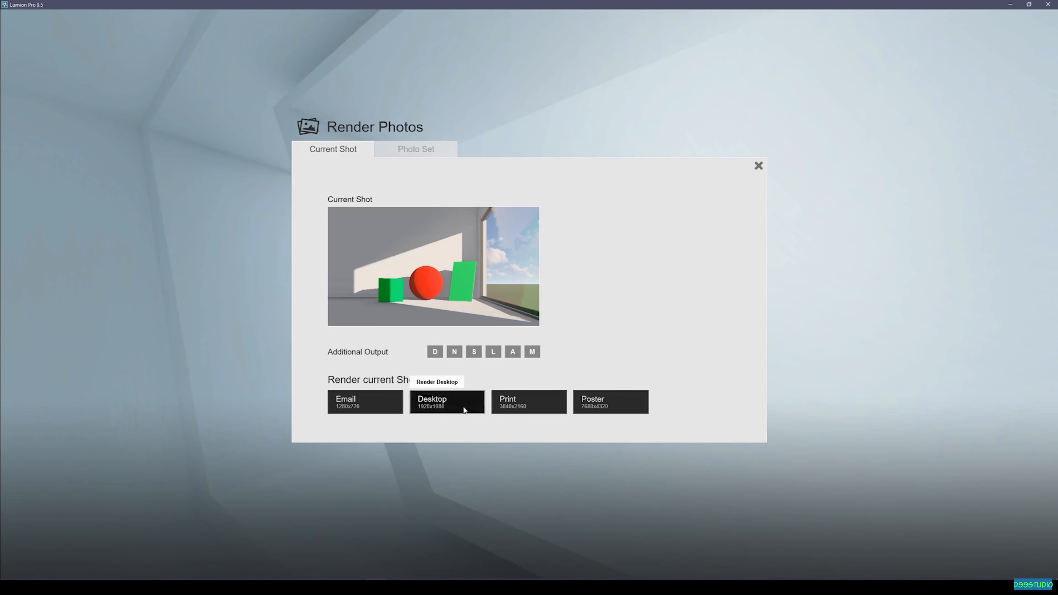
Render photo 1 with the Volumetric Sunlight effect at 1920x1080 as 18.jpg.
click(465, 410)
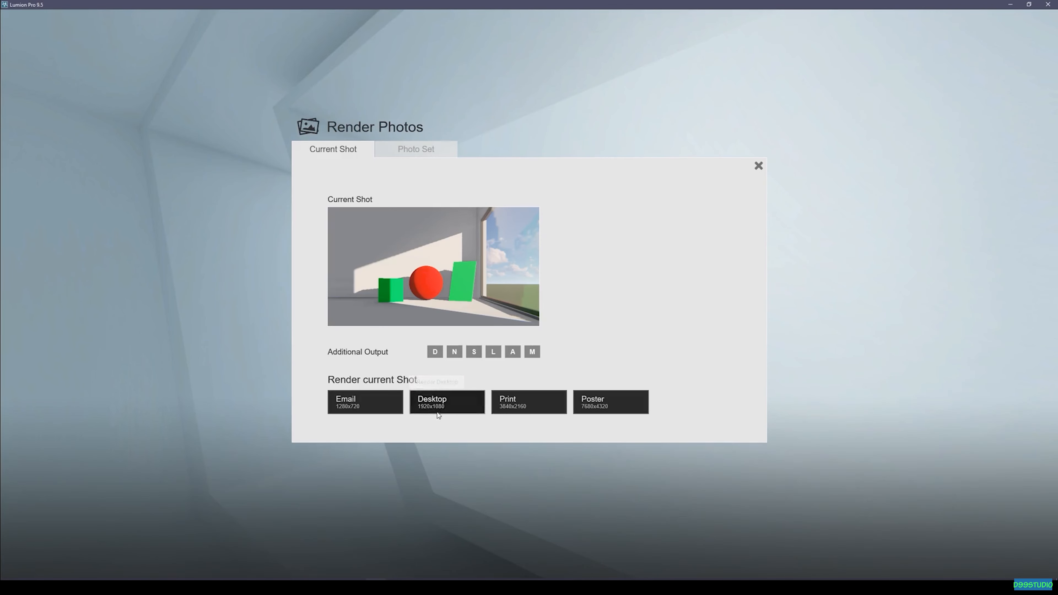
text(18)
key(Return)
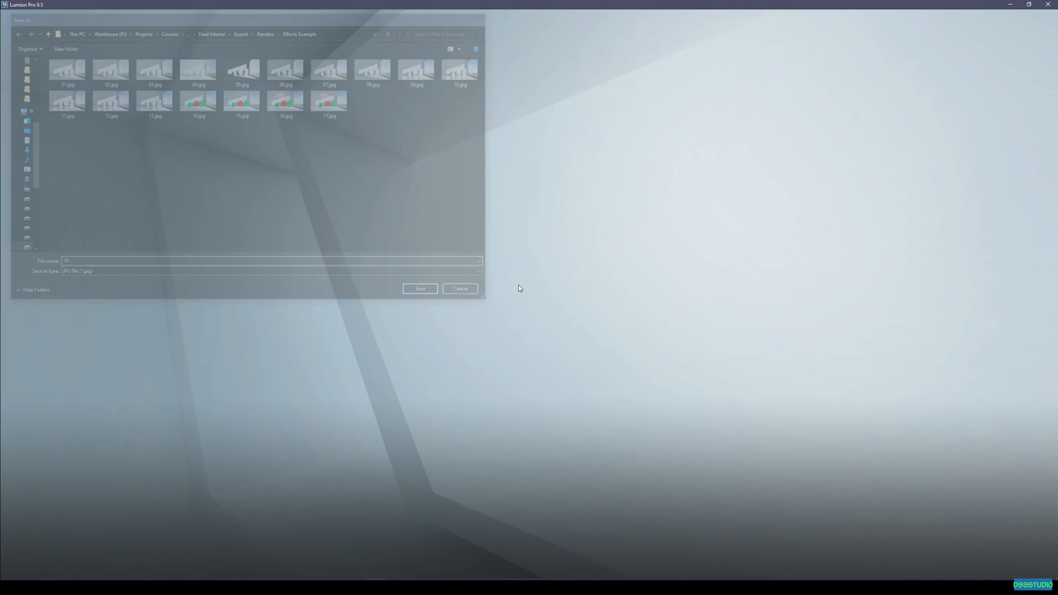